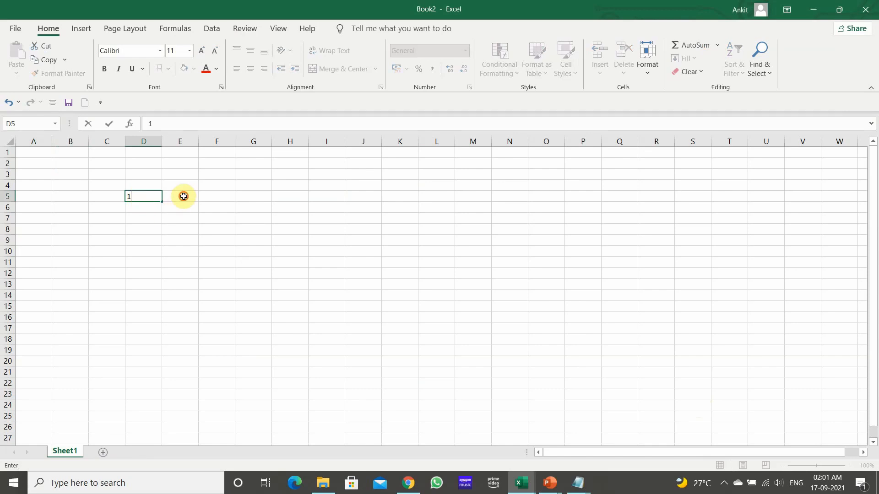
Step: Enter 1, 2 and 3 in cells E5, F5 and G5, continuing the row from D5
click(185, 196)
text(1)
click(215, 196)
text(2)
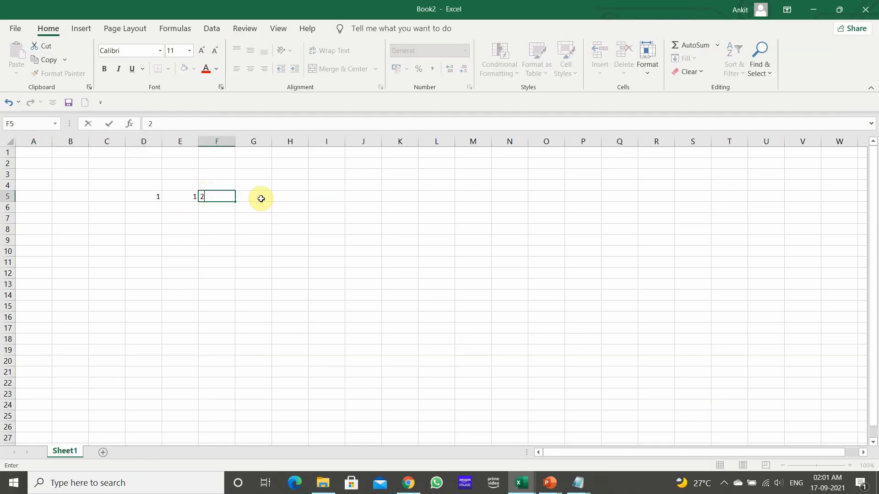
click(261, 196)
text(3)
Step: Fill each cell from H5 through K5 with the value 3
click(343, 195)
text(3)
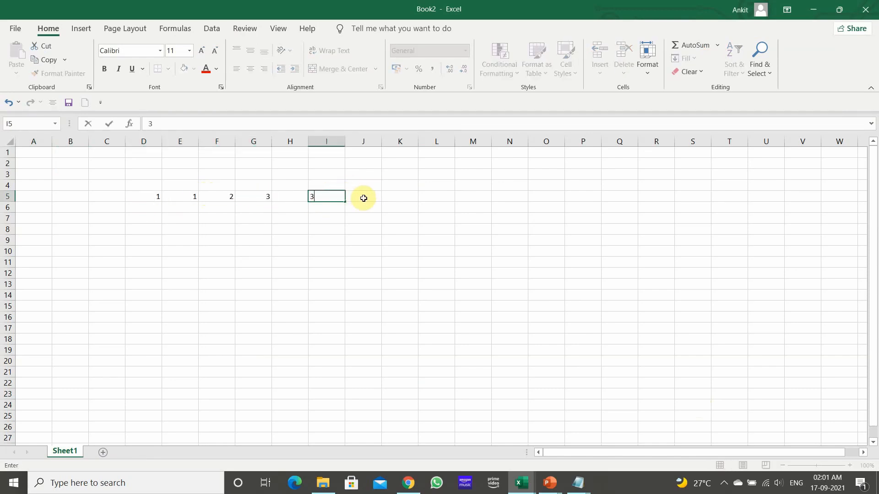
click(366, 196)
click(398, 196)
text(3)
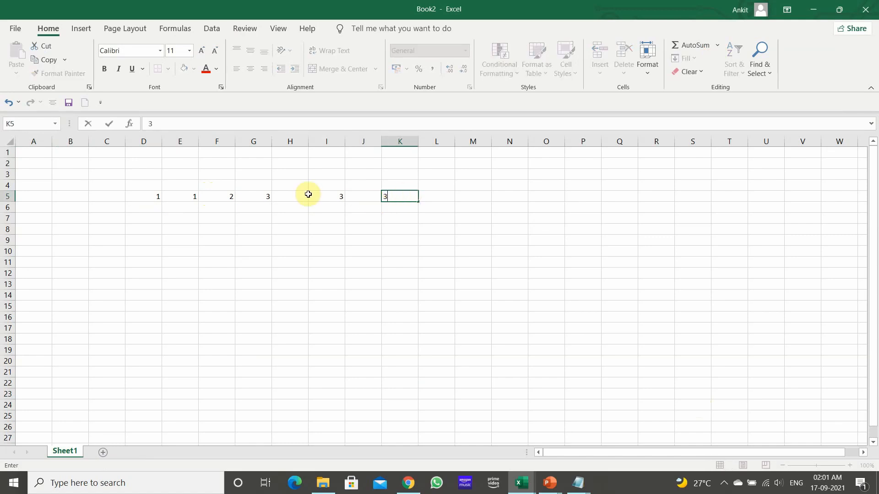
click(303, 194)
text(3)
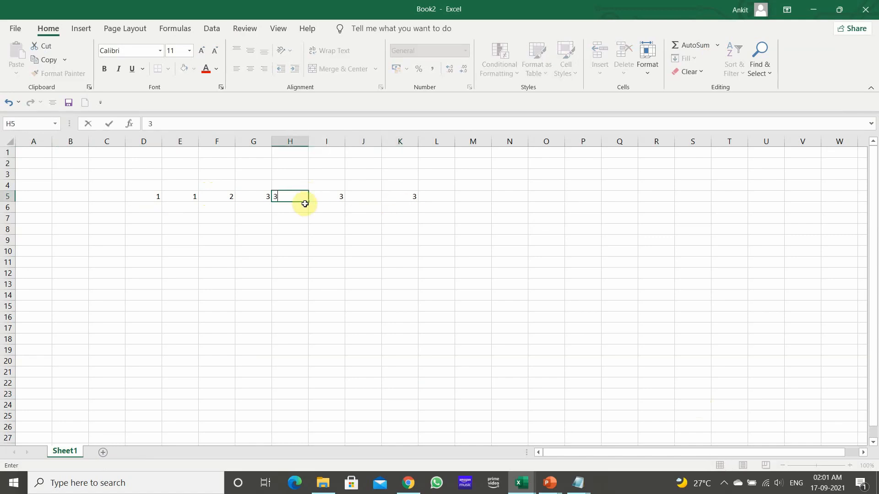
click(371, 197)
text(3)
click(364, 240)
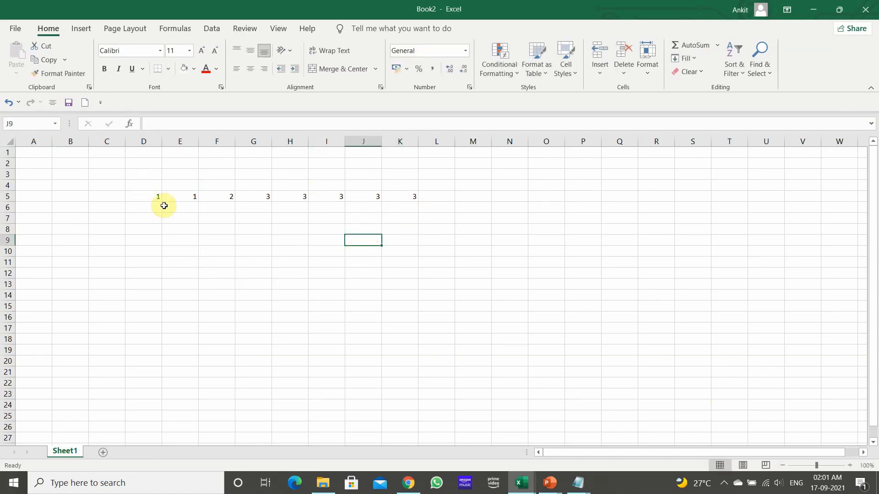
Step: Change the value of the row's last filled cell, K5, to 7
click(153, 195)
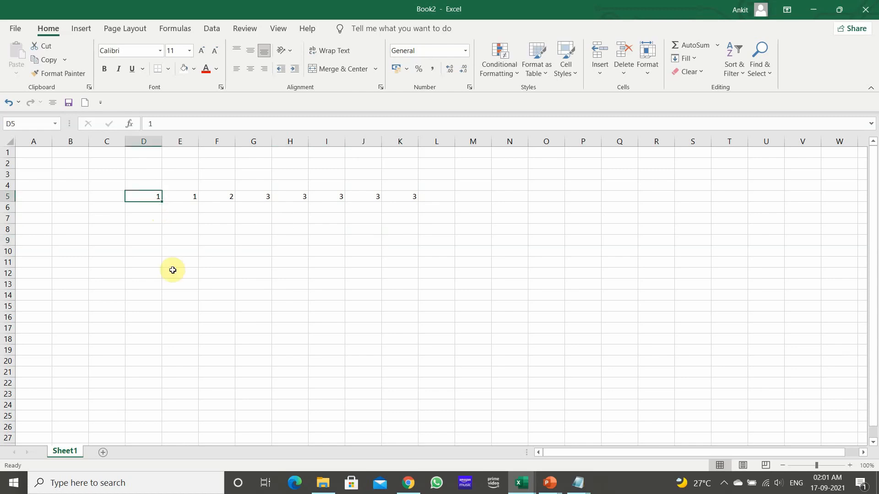
click(407, 195)
text(7)
Step: Move the active cell one column at a time from D5 across to K5 and back to D5
click(153, 196)
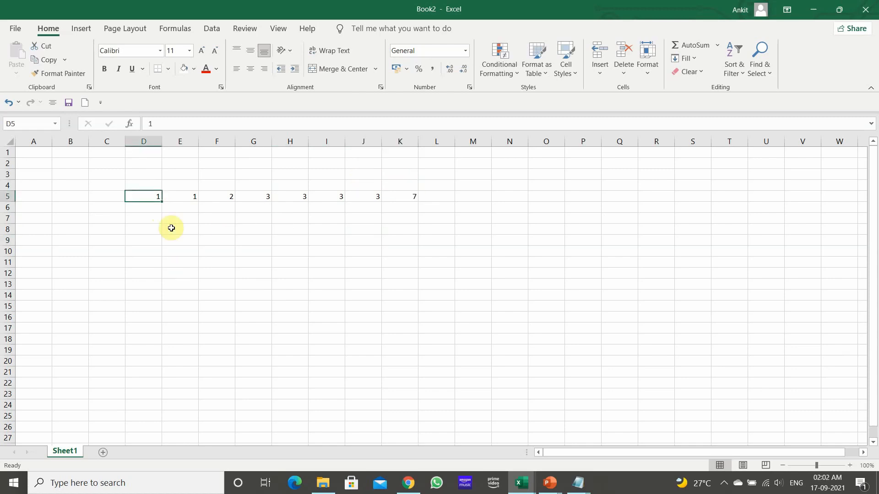
key(Right)
key(Right)
key(Right)
key(Right)
key(Right)
key(Right)
key(Right)
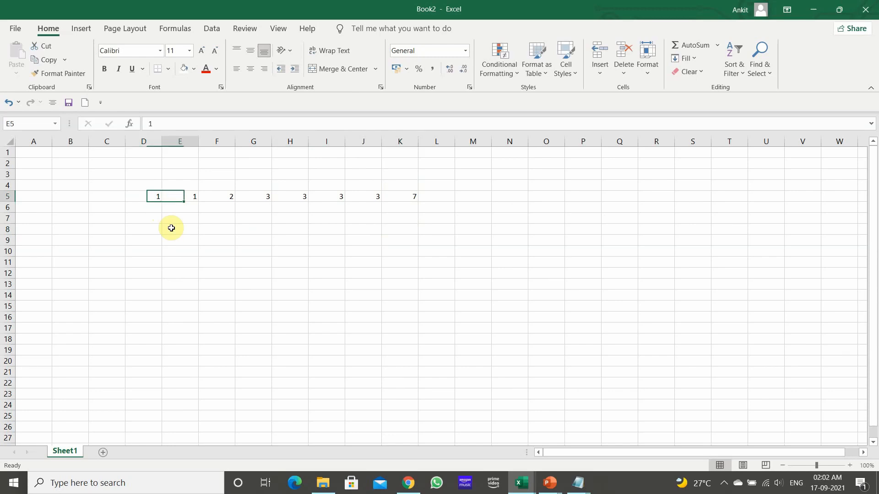
key(Left)
key(Left)
key(Left)
key(Left)
key(Left)
key(Left)
key(Left)
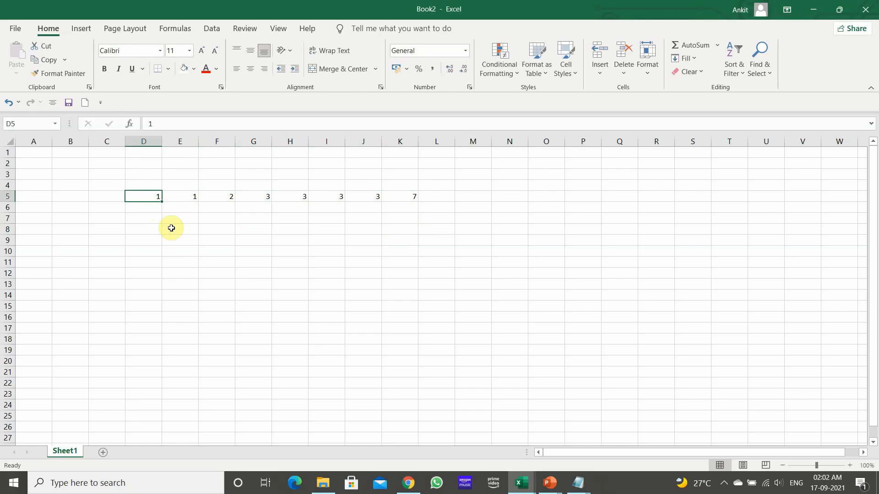
Step: Go through row 5 once more, cell by cell, from D5 to the last filled cell K5
key(Right)
key(Right)
key(Right)
key(Right)
key(Right)
key(Right)
key(Right)
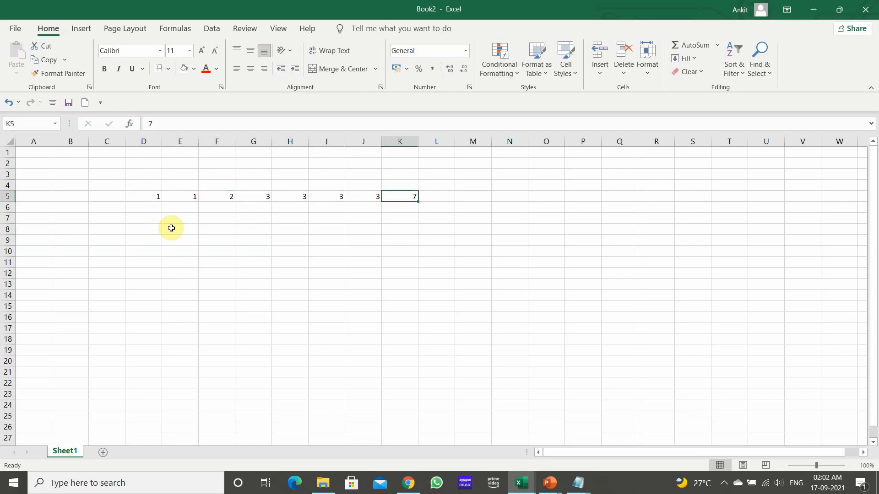
Step: Enter 2, 2, 53 and 313 down cells D6 to D9, and 445 in D11
click(142, 207)
text(2)
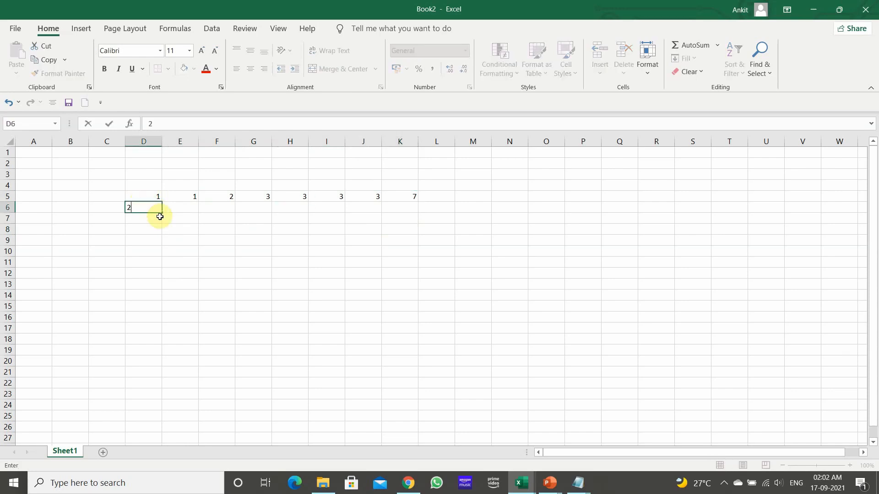
key(Return)
text(3)
key(Return)
text(53)
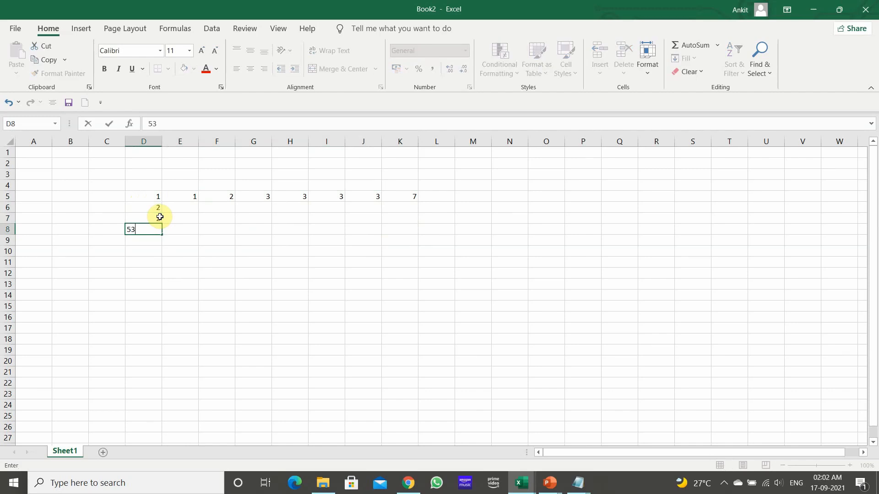
key(Return)
text(313)
key(Return)
key(Return)
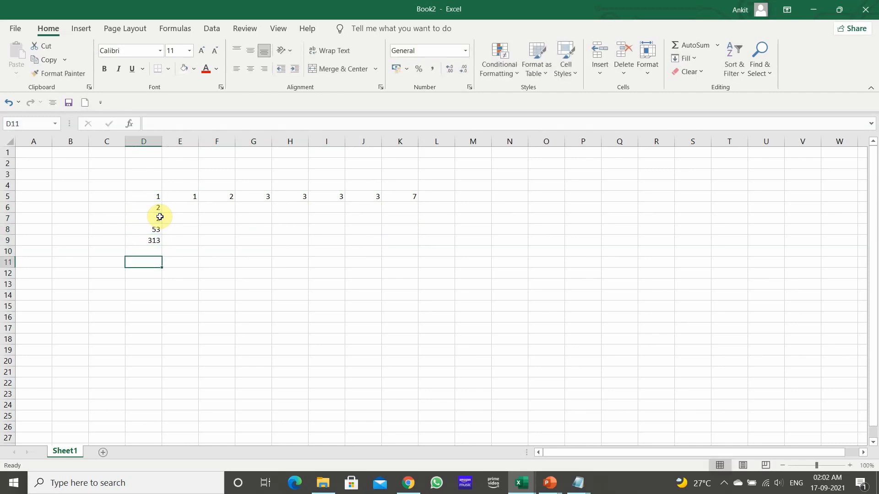
text(445)
key(Return)
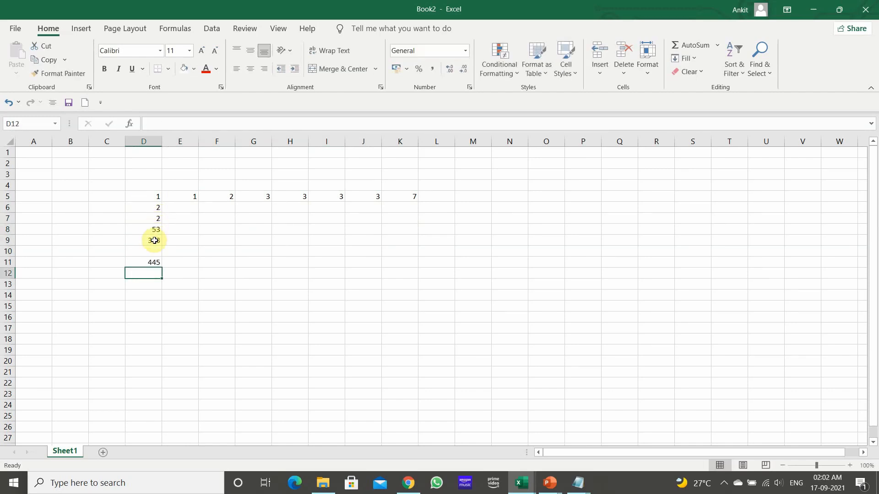
Step: Fill the empty cell D10 in the column with the value 4
key(Up)
key(Up)
text(4)
key(Return)
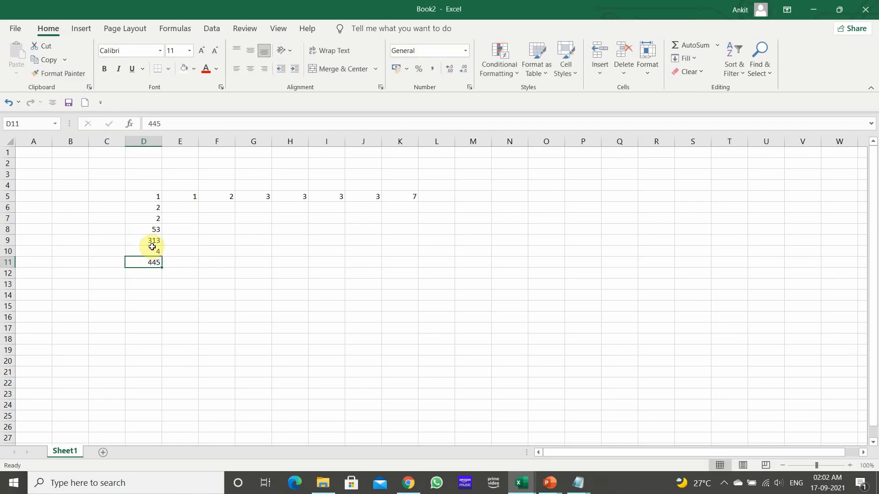
Step: Visit cells D5, D9 and D11 in turn to go down the filled column
click(147, 197)
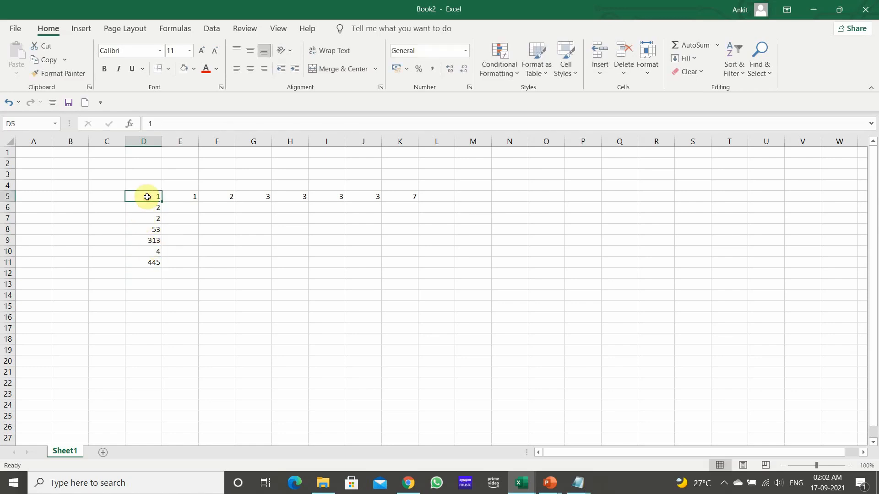
click(151, 240)
click(140, 262)
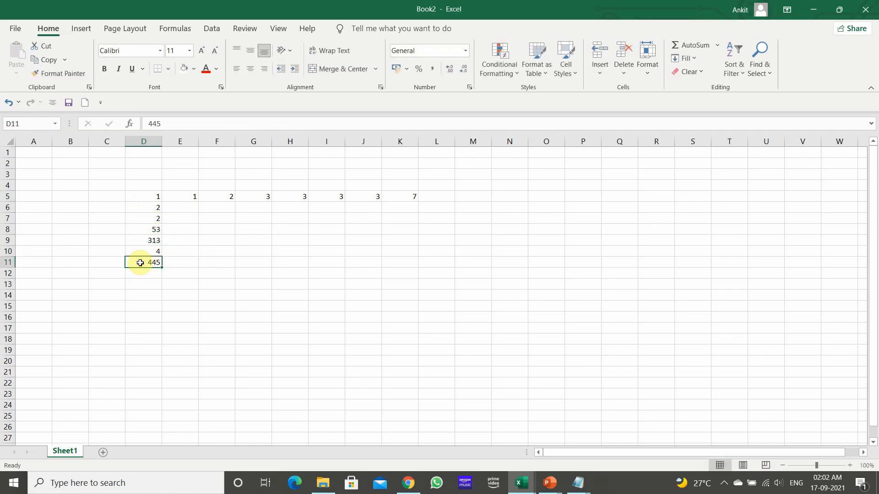
Step: Move the active cell one row at a time from D5 down to D11 and back to D5
click(136, 196)
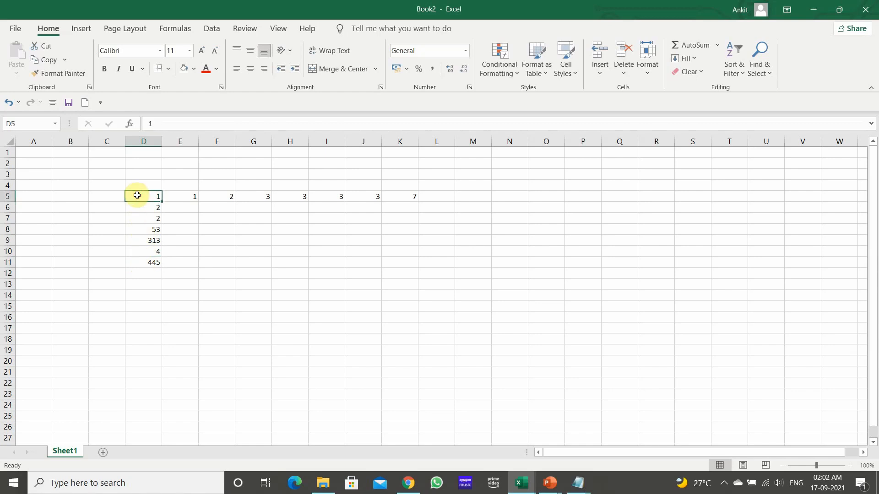
key(Down)
key(Down)
key(Down)
key(Down)
key(Down)
key(Down)
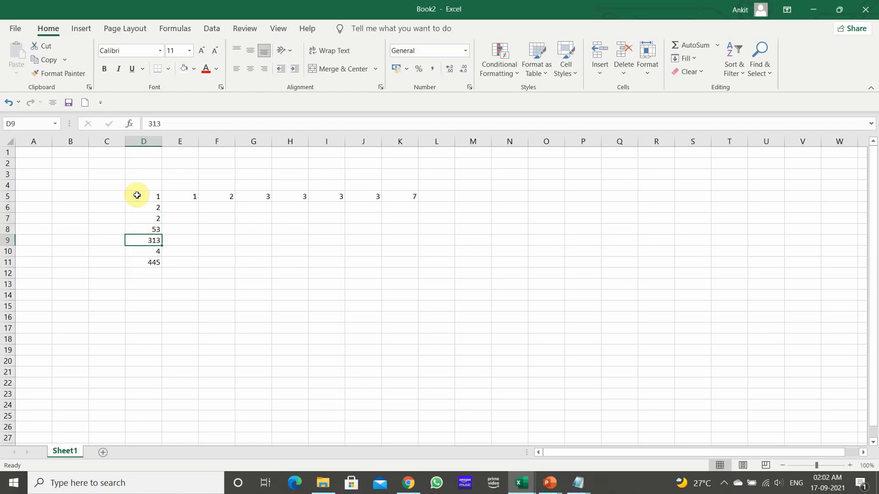
key(Up)
key(Up)
key(Up)
key(Up)
key(Up)
key(Up)
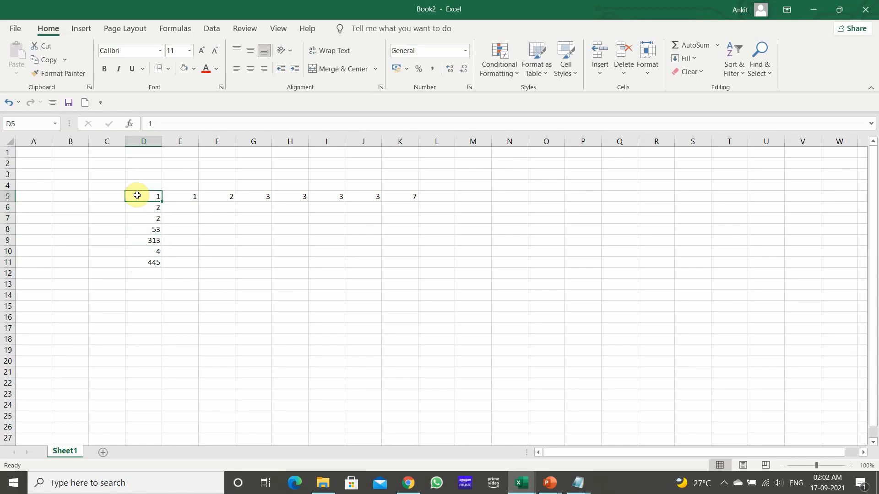
Step: Move from D5 to the last filled cell of row 5 and to that of column D, returning to D5 each time
key(ctrl+Right)
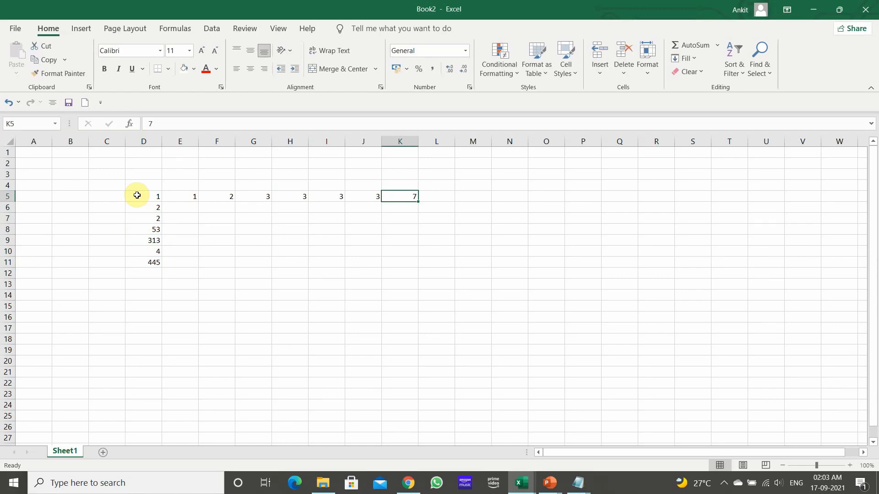
click(137, 195)
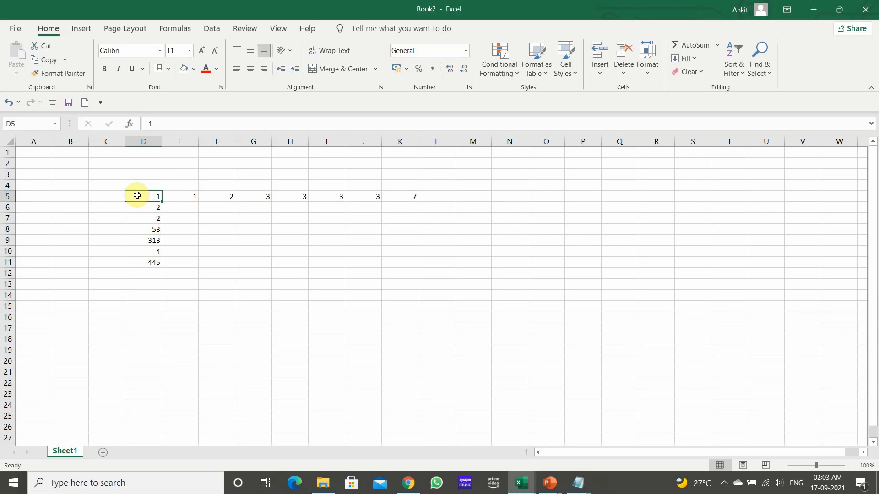
key(Down)
key(Down)
key(Down)
key(Down)
key(Down)
key(Down)
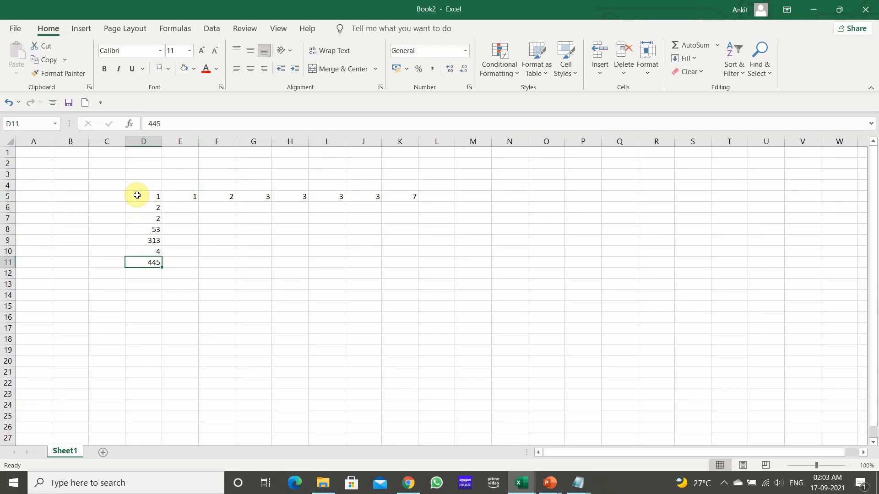
key(Up)
key(Up)
key(Up)
key(Up)
key(Up)
key(Up)
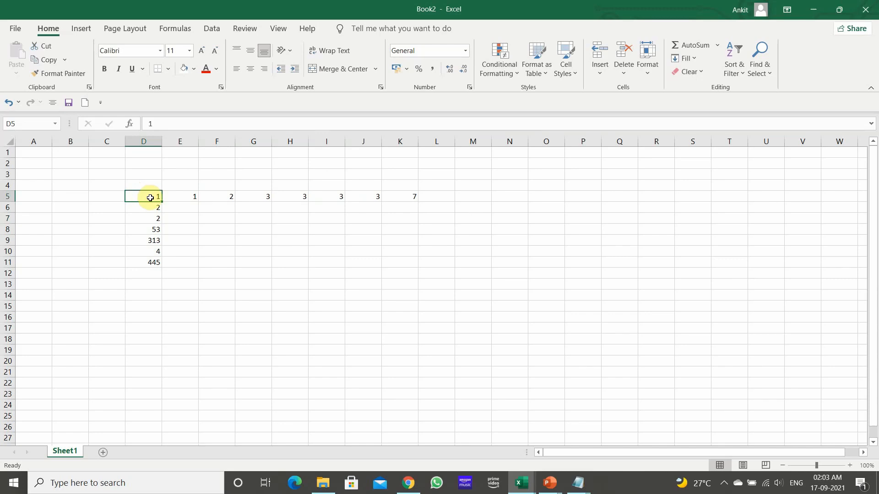
Step: Select D5:K5, extend the selection down to row 11, and clear it by selecting cell I14
drag(150, 198, 394, 195)
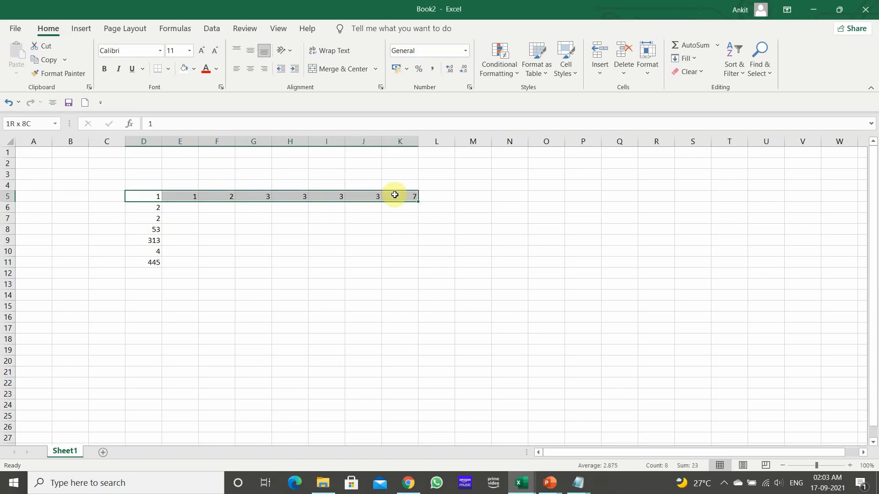
drag(394, 195, 390, 266)
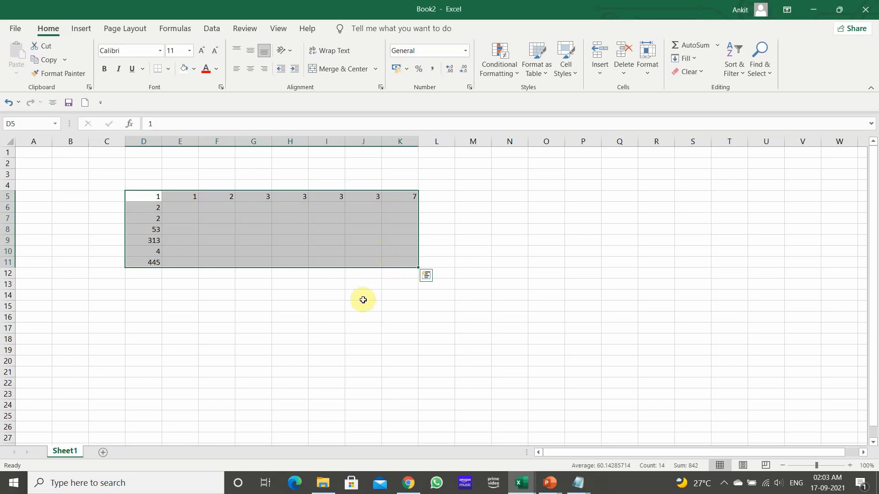
click(326, 296)
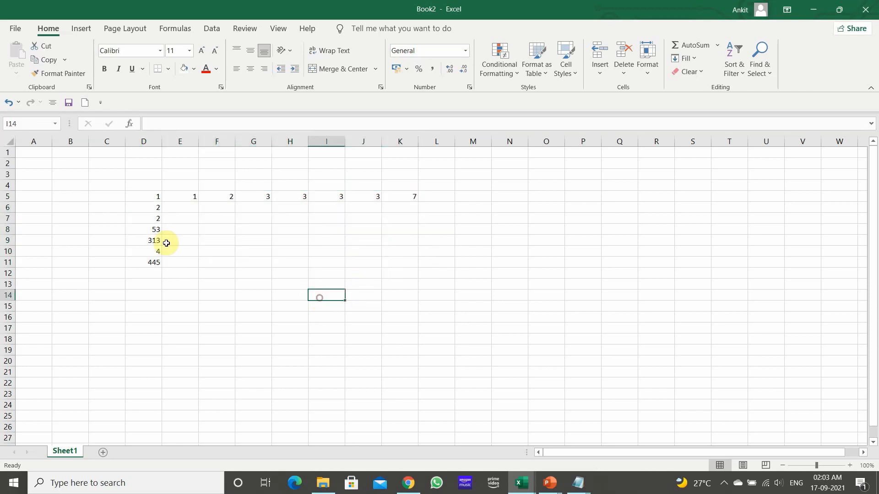
Step: Starting from D5, extend the selection column by column to K5 and down to the last filled row, covering D5:K11
click(151, 198)
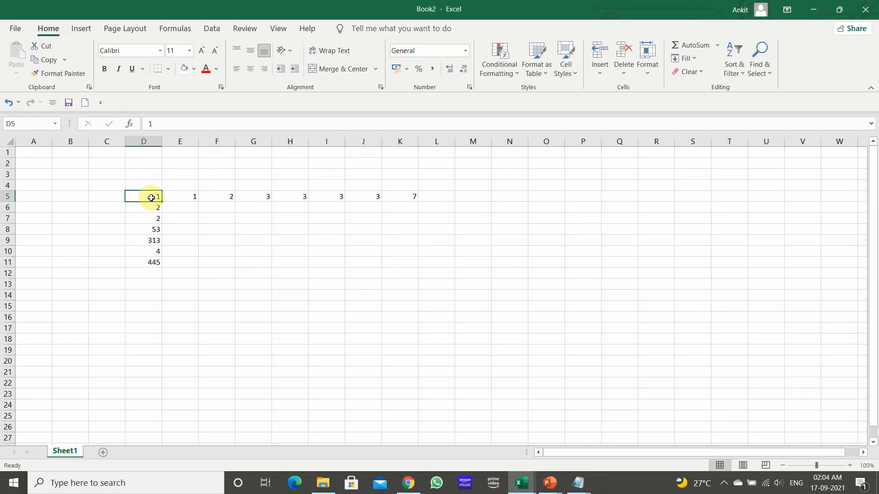
key(shift+Right)
key(shift+Right)
key(shift+Right)
key(shift+Right)
key(shift+Right)
key(shift+Right)
key(shift+Right)
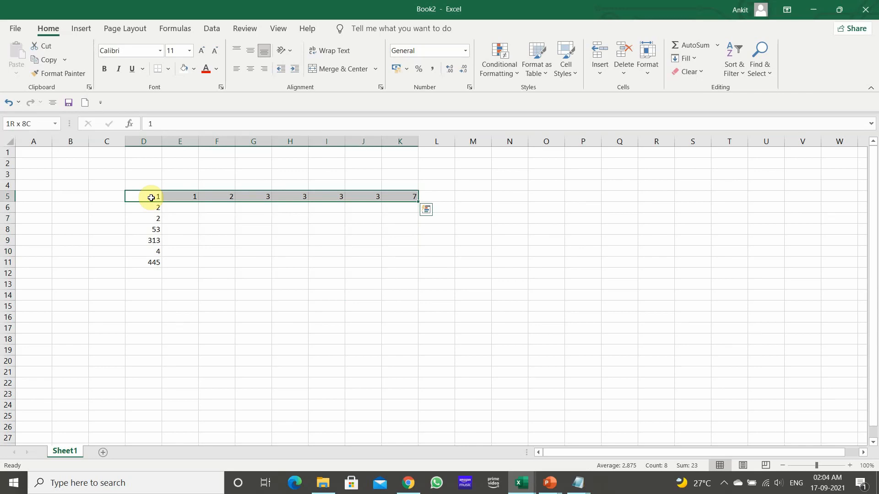
key(ctrl+shift+Down)
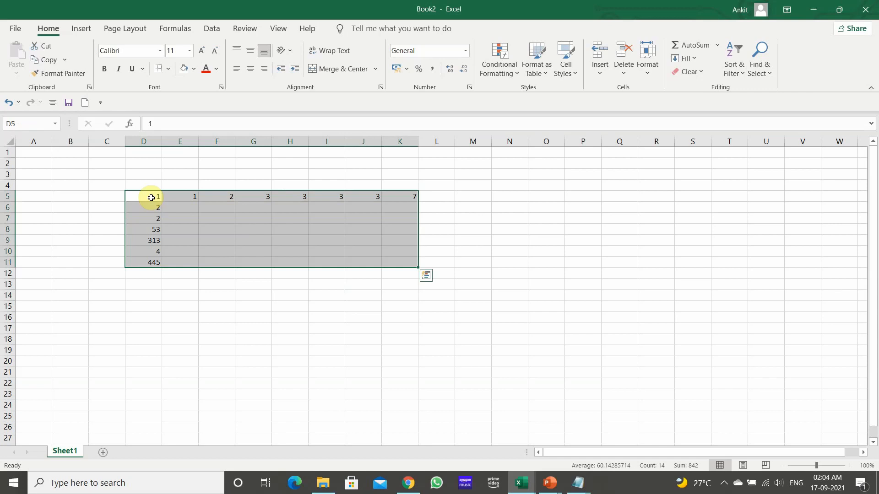
Step: Return to D5, reselect the block D5:K11 by extending to the last filled column and row, and deselect it at D16
key(ctrl+Up)
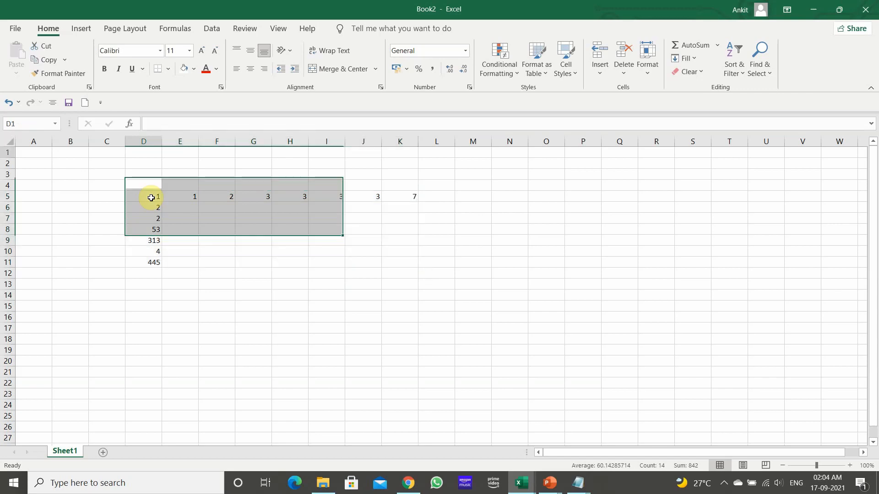
key(Down)
key(Down)
key(Down)
key(Down)
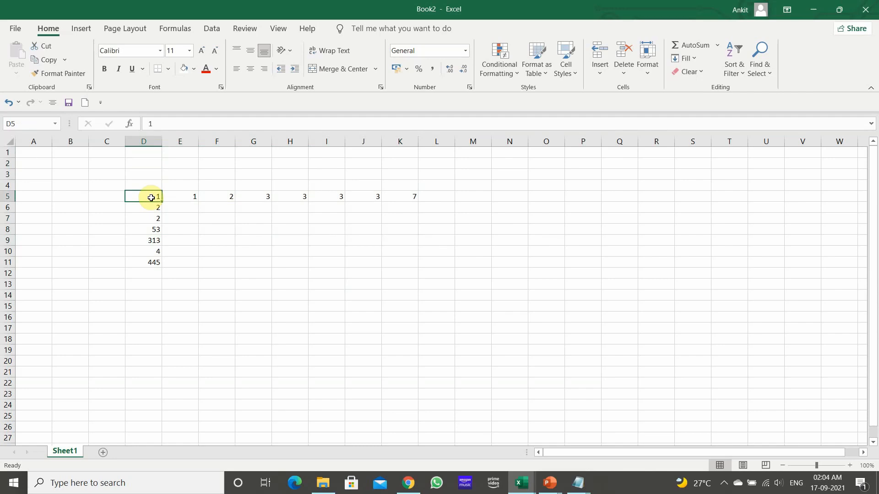
key(ctrl+shift+Right)
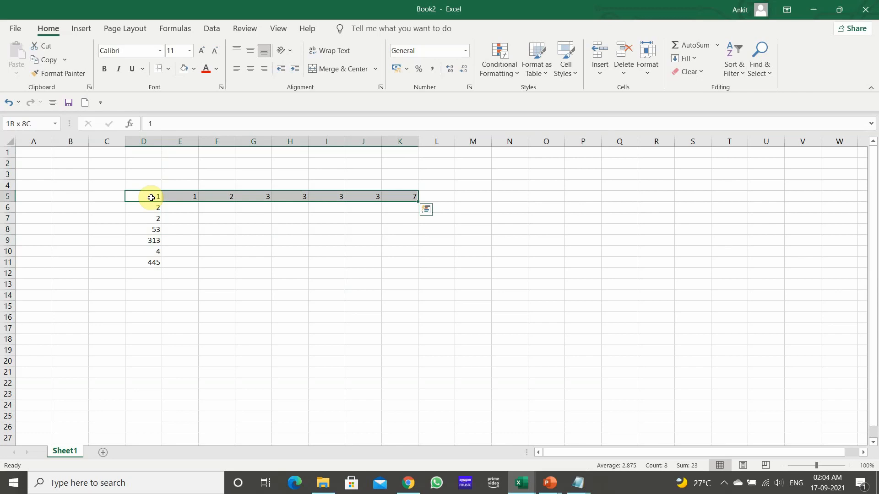
key(ctrl+shift+Down)
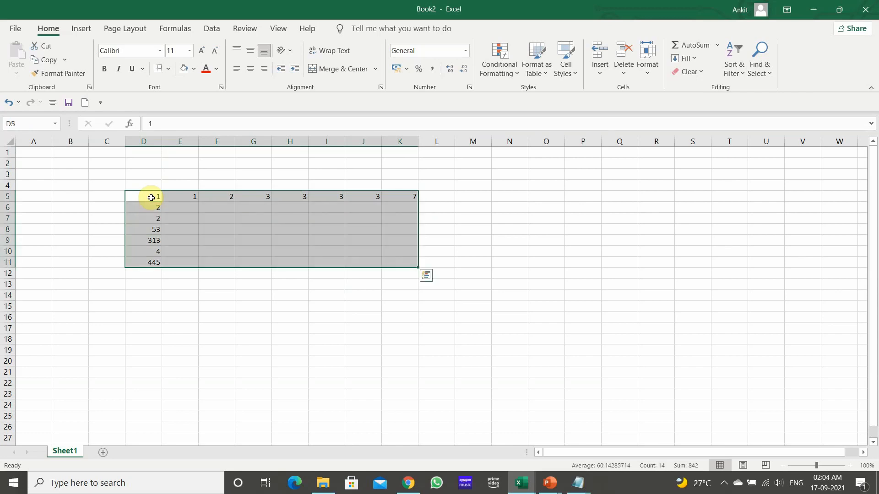
click(158, 317)
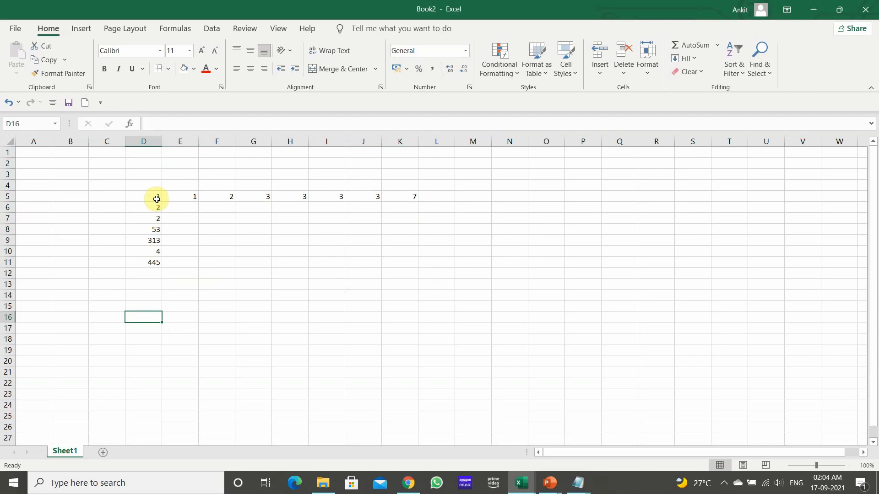
Step: Select cell F15 and display the shortcut letter hints for the Home commands
click(206, 305)
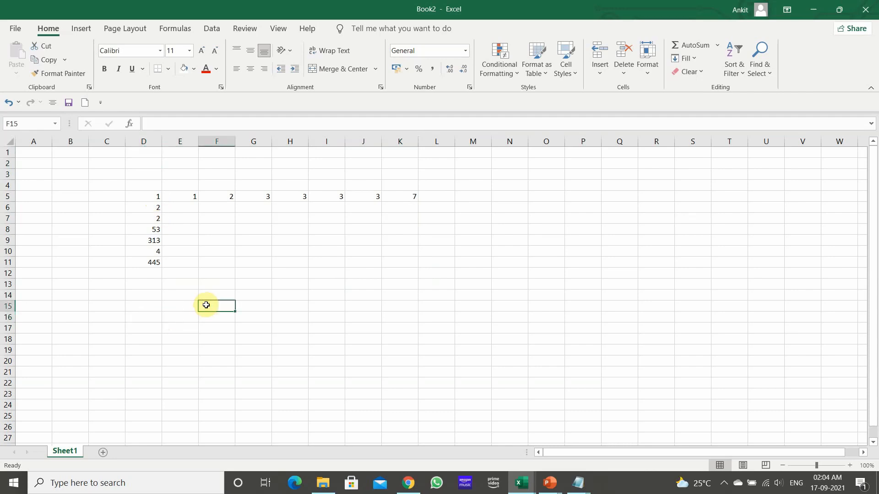
key(alt)
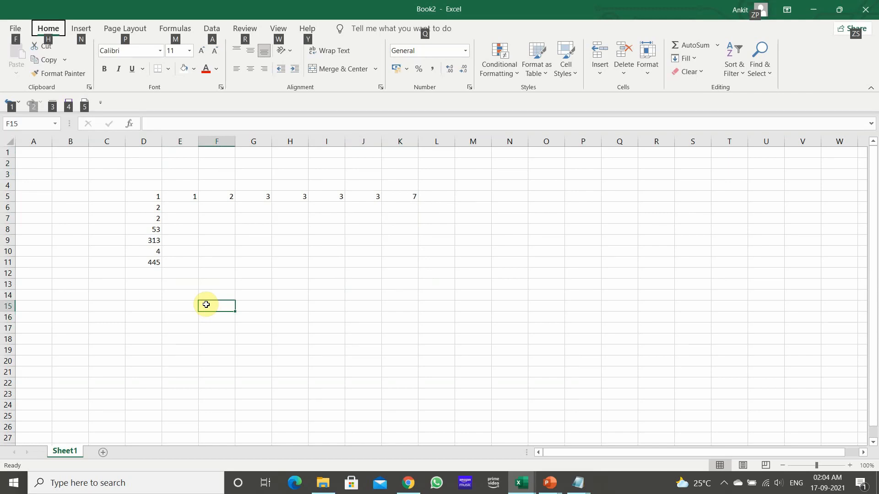
key(h)
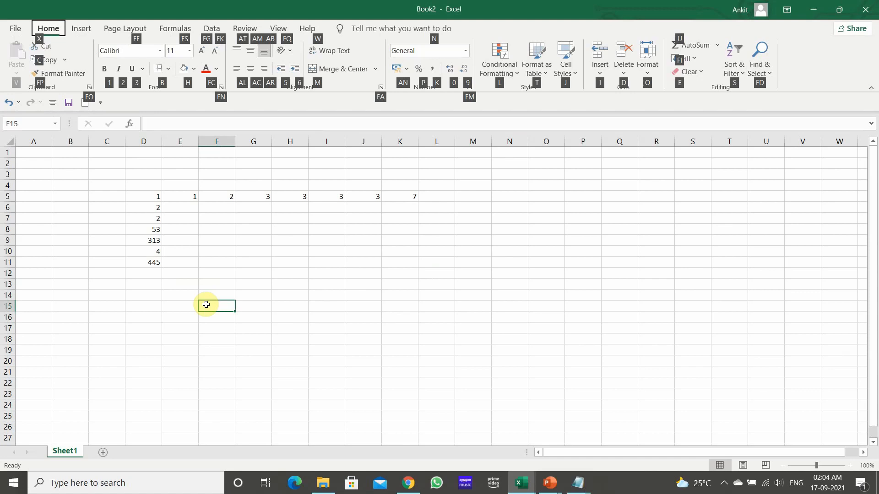
Step: Make the value in cell D11 bold
click(154, 261)
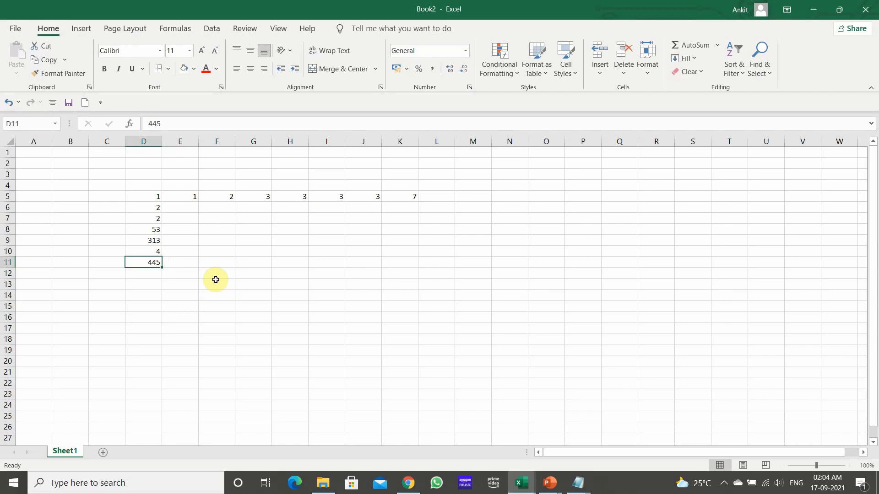
key(alt)
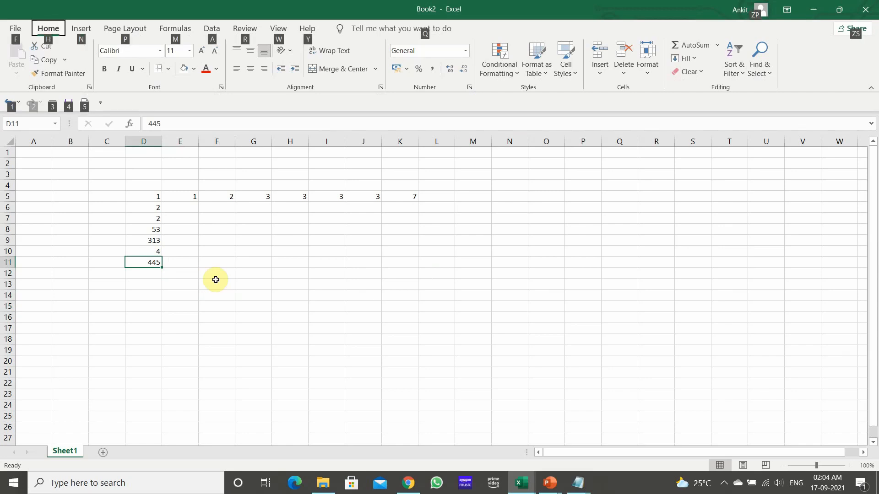
key(h)
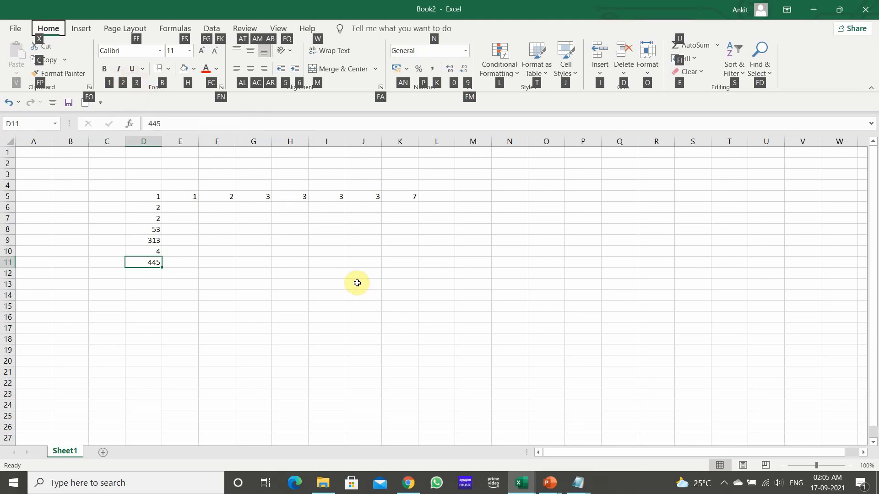
key(Escape)
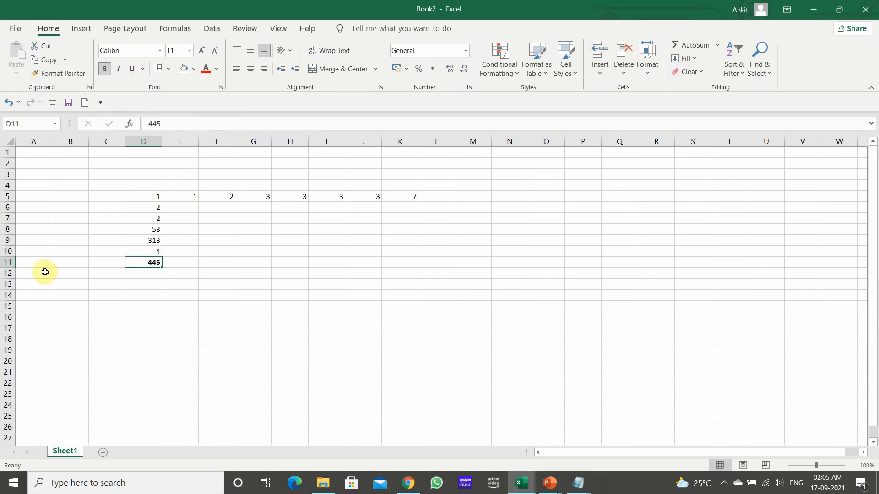
Step: Reselect cell D11 and apply italic formatting to its value
click(120, 296)
click(151, 264)
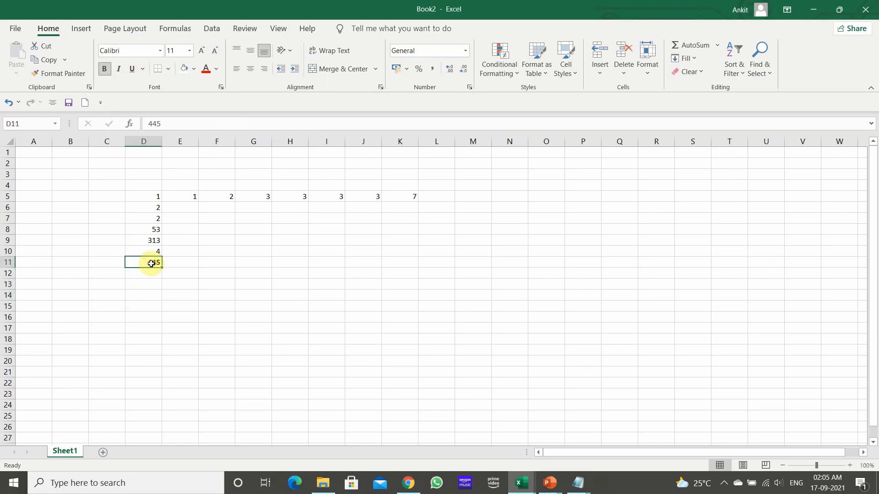
key(alt)
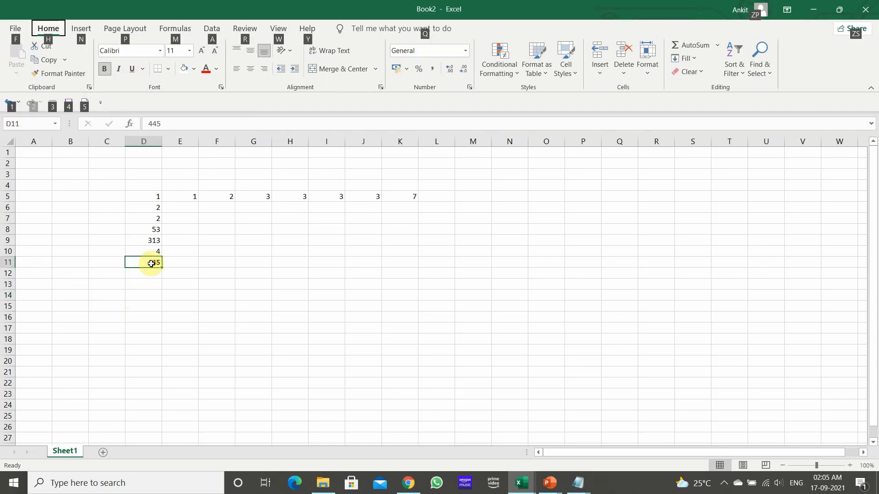
key(h)
key(2)
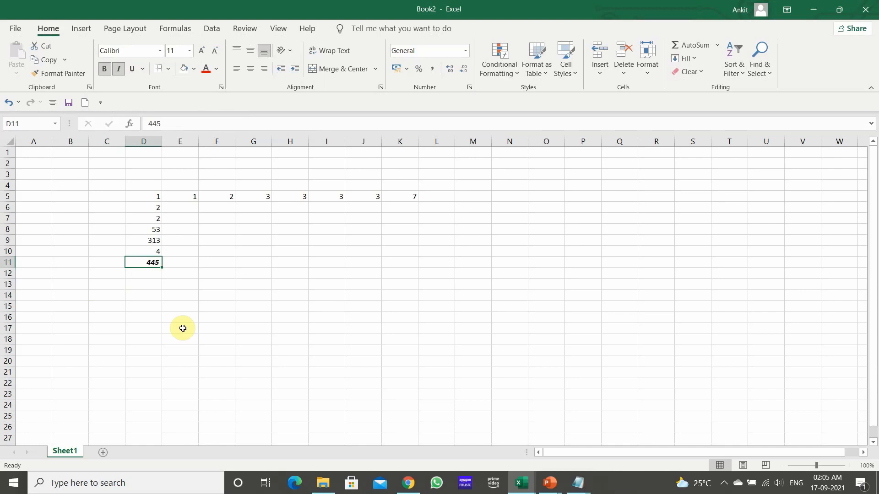
Step: Apply a single underline to the value in D11 and deselect it by selecting cell E17
key(alt)
key(h)
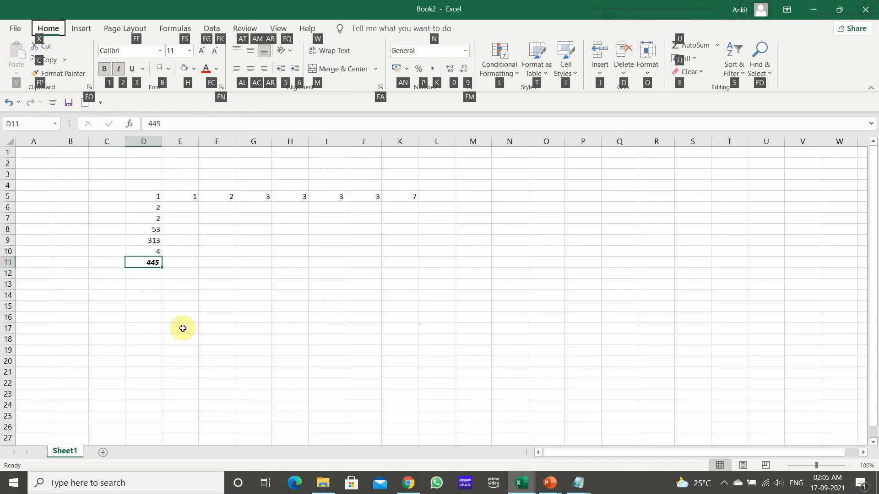
key(3)
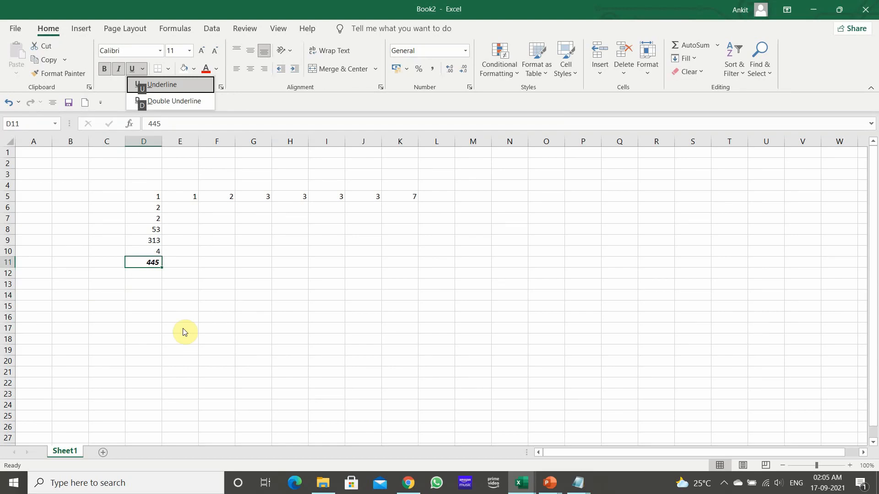
key(u)
click(183, 329)
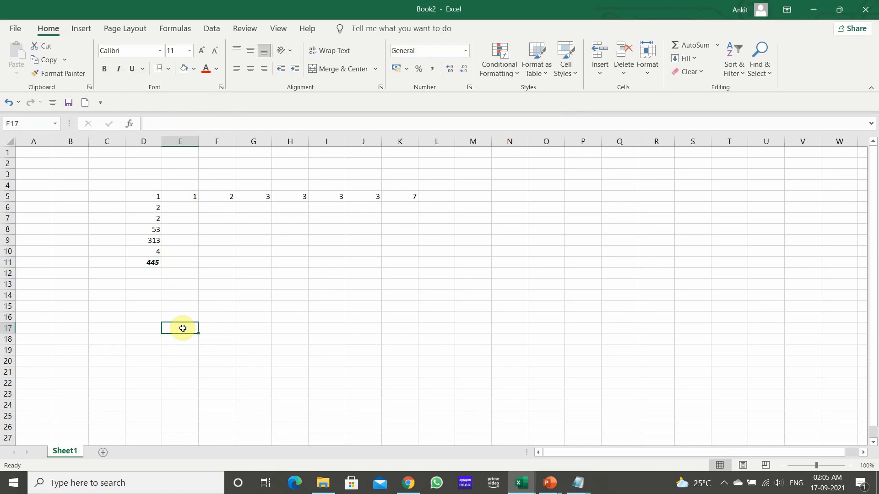
Step: Switch to the PowerPoint slide show and advance to the slide "Chapter 2: Basic Formulas"
key(alt+Tab)
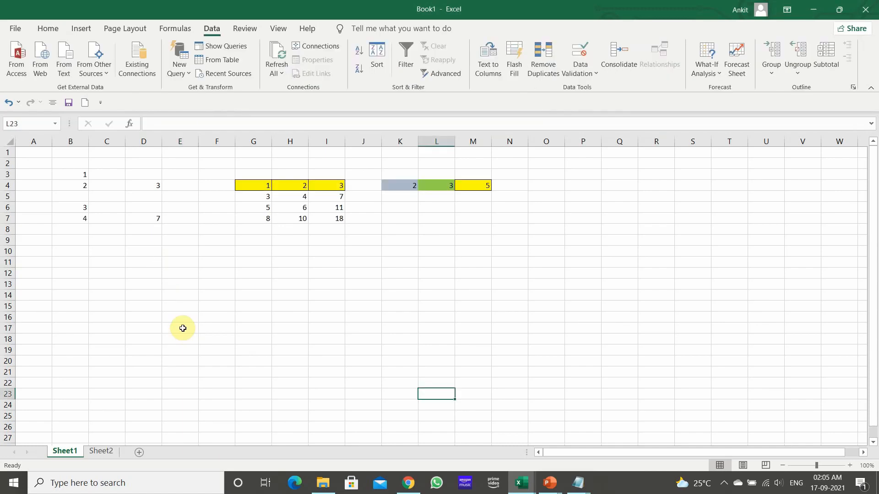
key(alt+Tab)
key(alt+Tab)
key(alt+Tab)
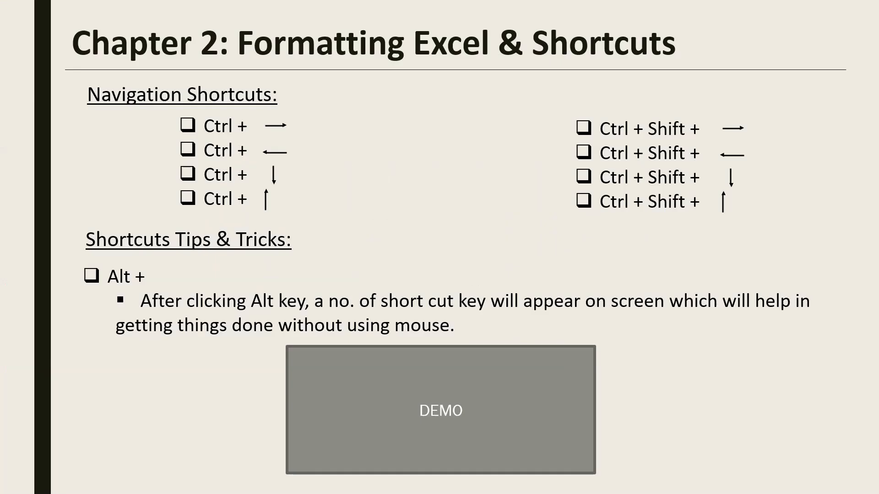
key(Right)
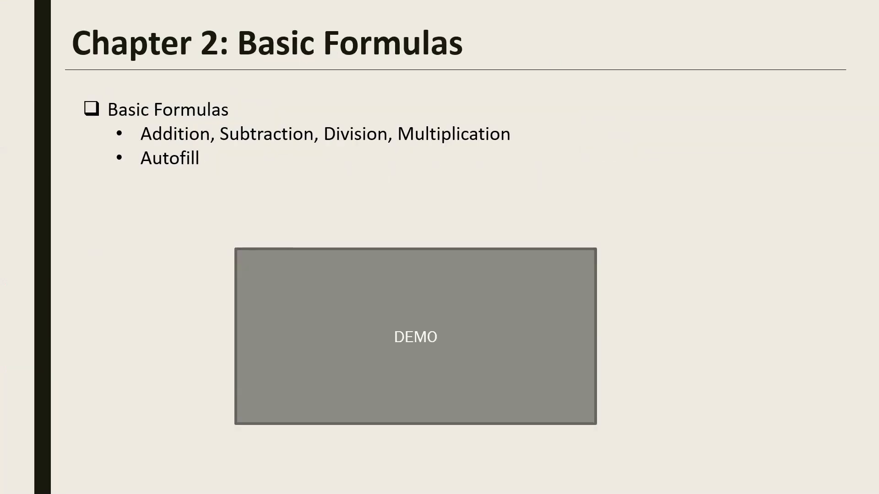
Step: Switch to the Excel Exercise.xlsx workbook and select cell E5 in the Autofill column of the Basic Formulas sheet
key(alt+Tab)
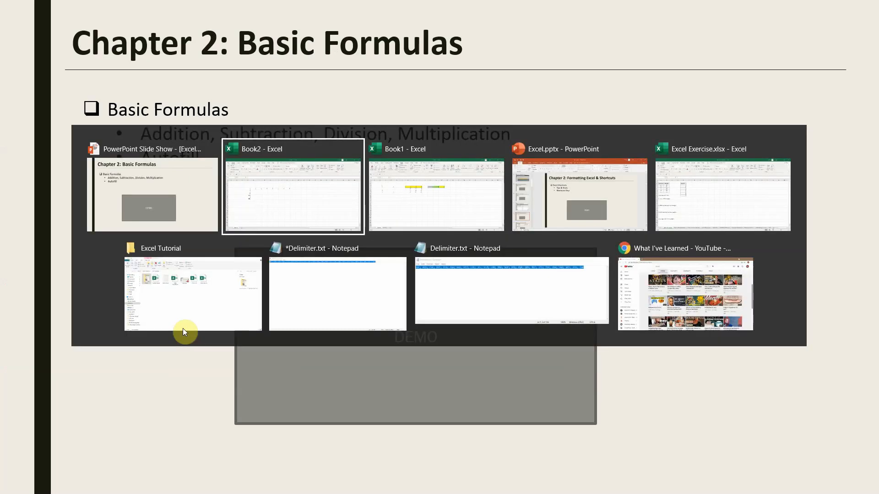
key(alt+Tab)
key(alt+Tab)
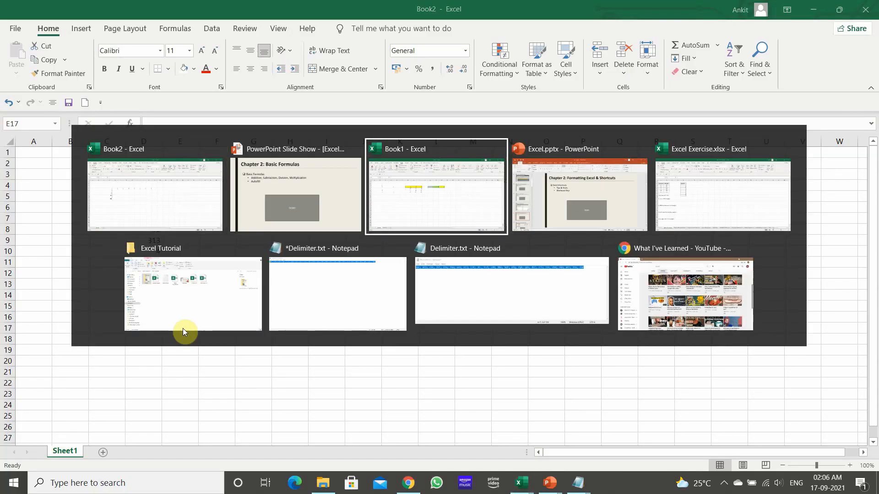
key(alt+Tab)
key(alt+Tab)
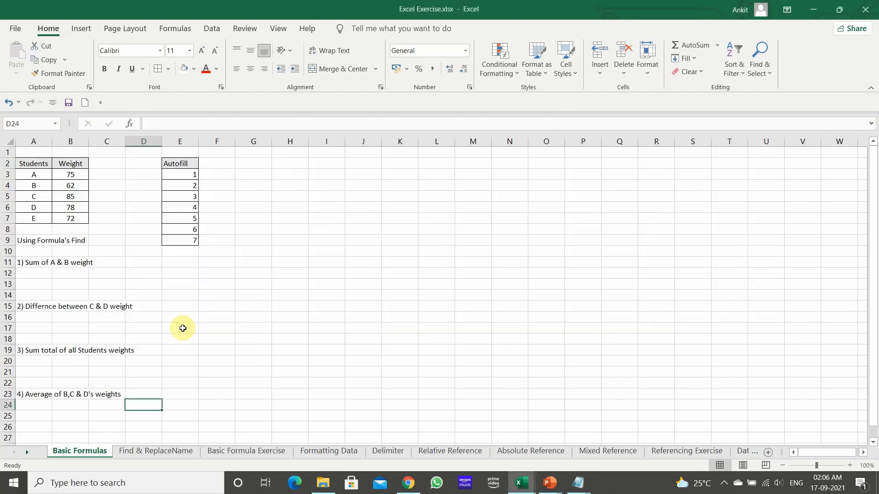
click(179, 197)
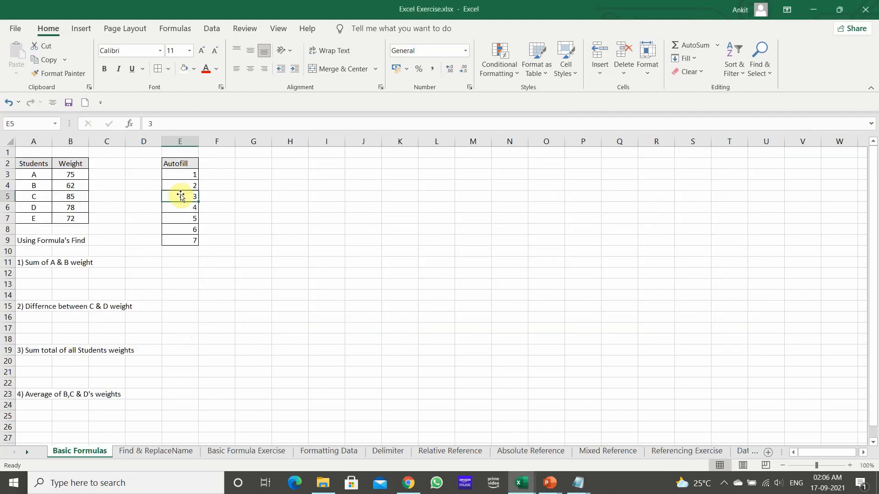
Step: Start inserting a function in cell I3 and search for the function "sum"
click(319, 174)
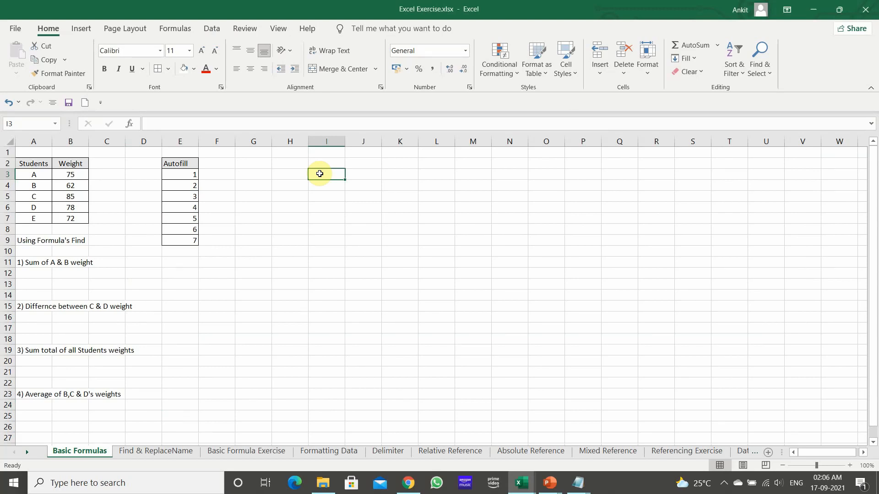
click(130, 124)
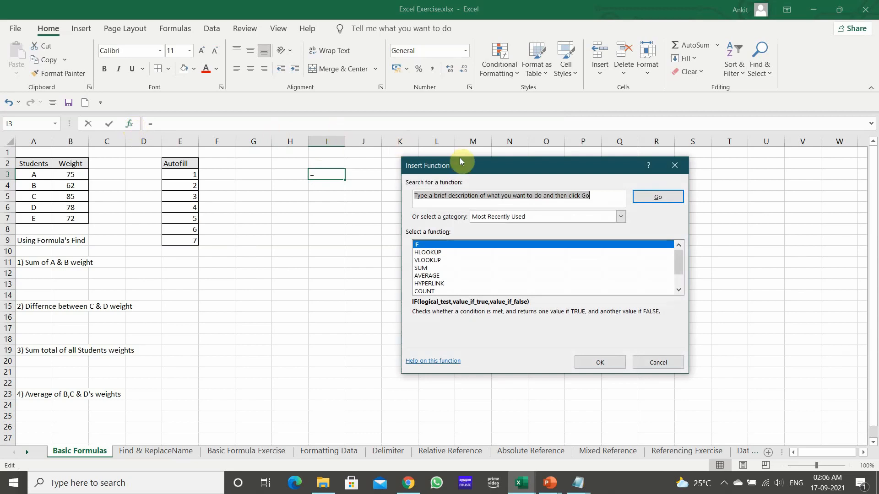
drag(466, 165, 484, 170)
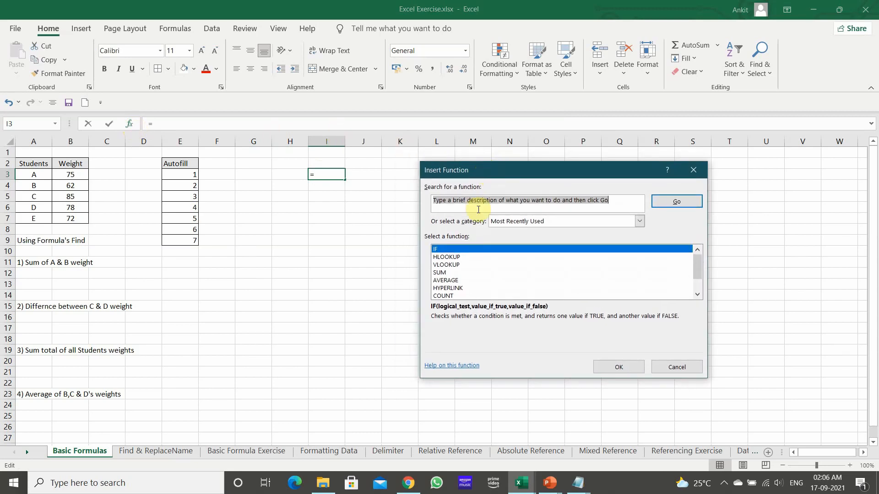
key(BackSpace)
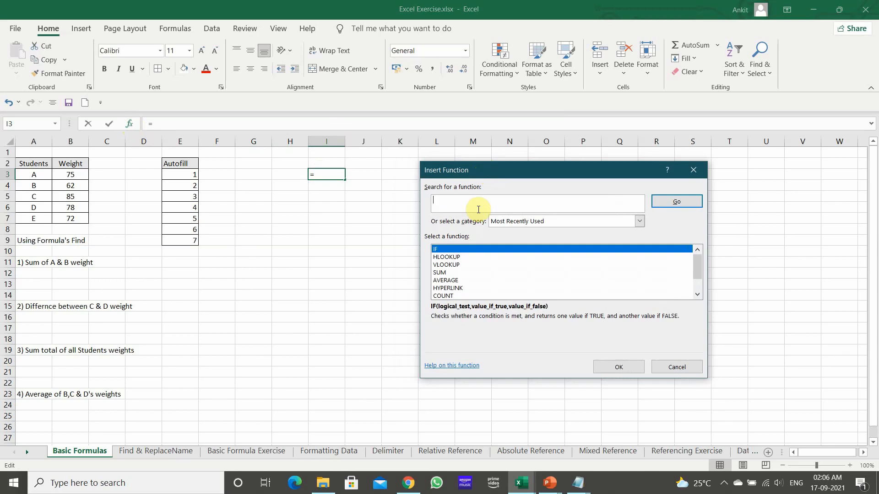
text(SUMMAR)
key(BackSpace)
text(TION OF TWO NUMBERS)
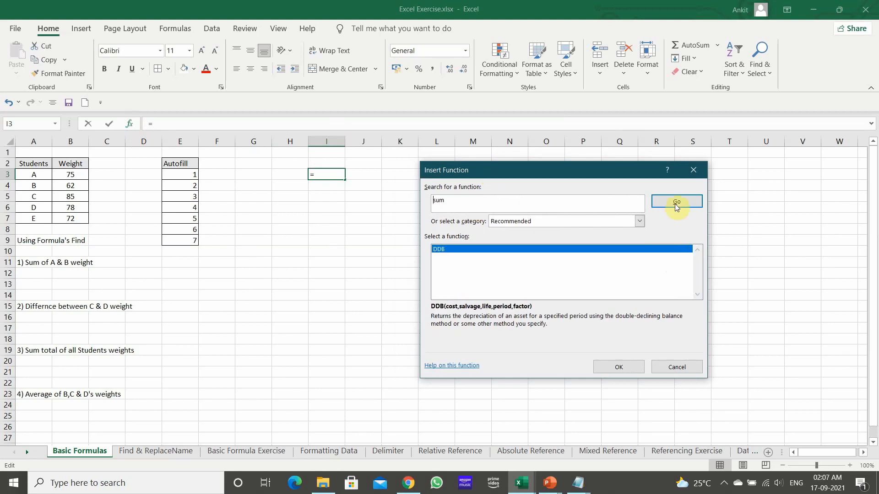
click(676, 202)
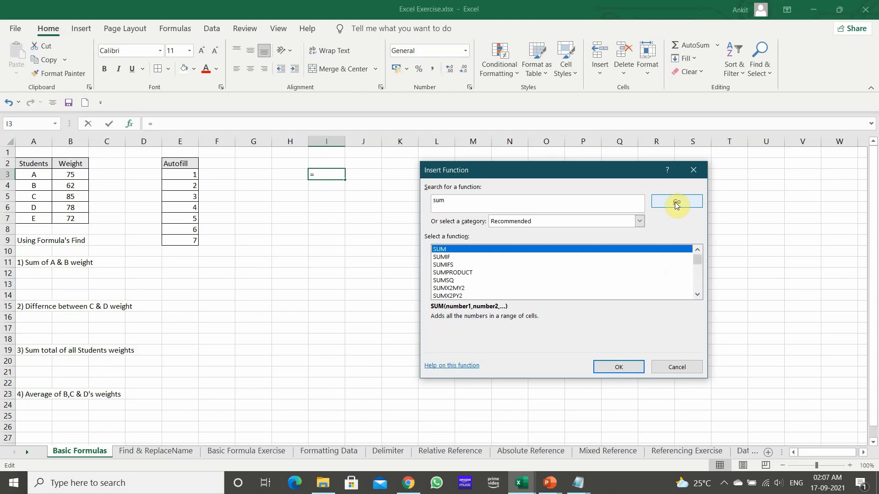
Step: Choose the SUM function and enter it in I3 with cells E3, E5 and E5 as its arguments
click(468, 202)
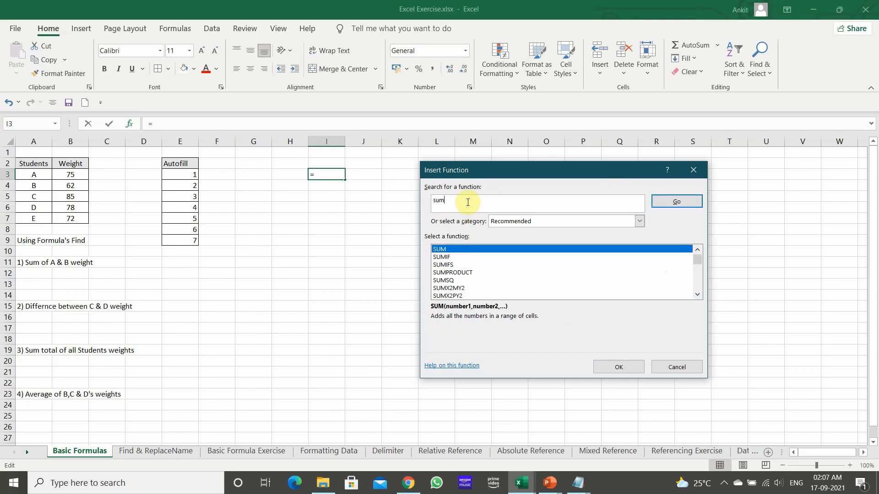
click(465, 253)
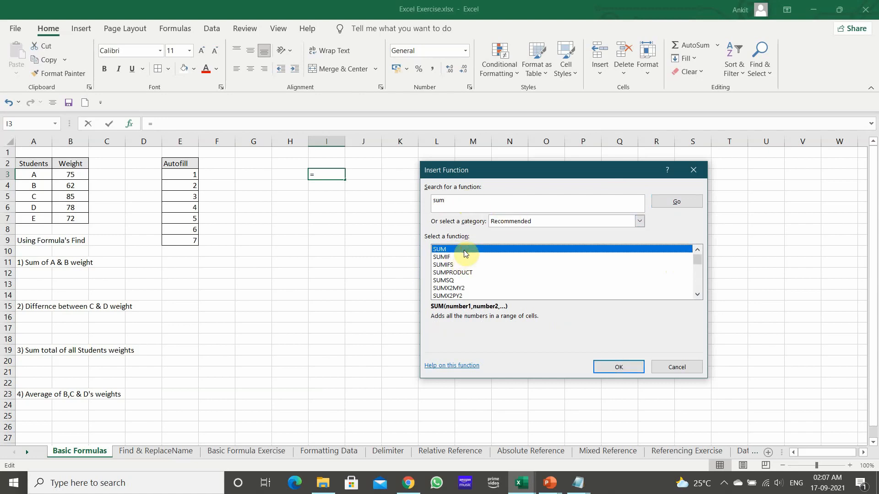
click(619, 365)
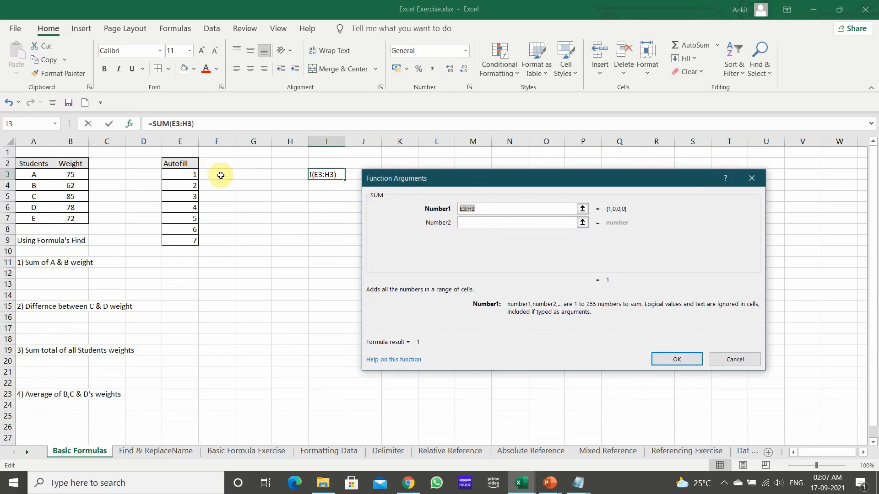
click(194, 178)
click(502, 223)
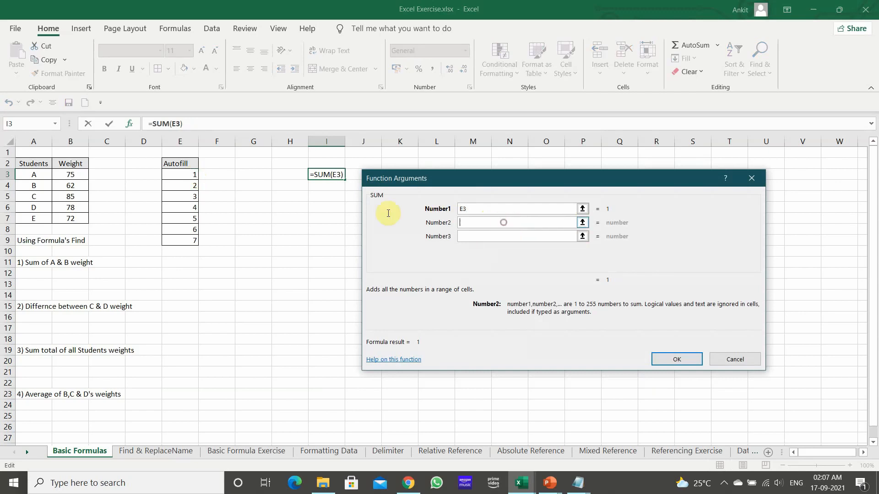
click(186, 187)
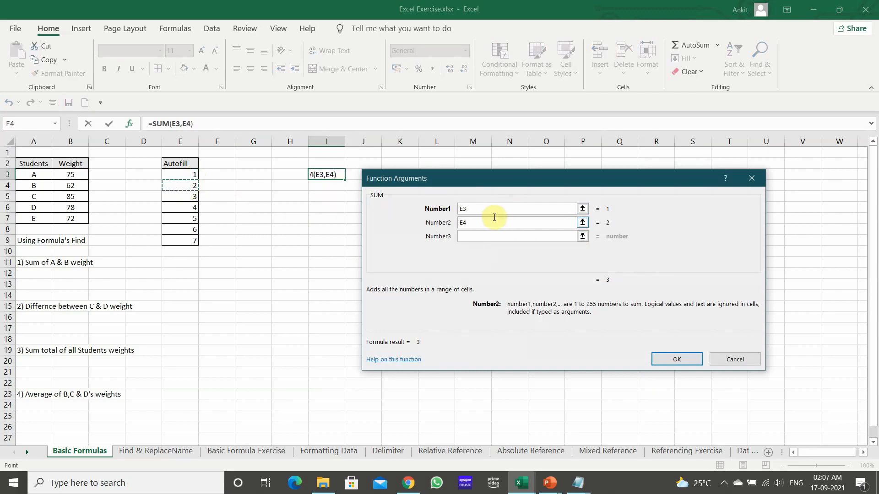
click(188, 202)
click(189, 201)
click(675, 359)
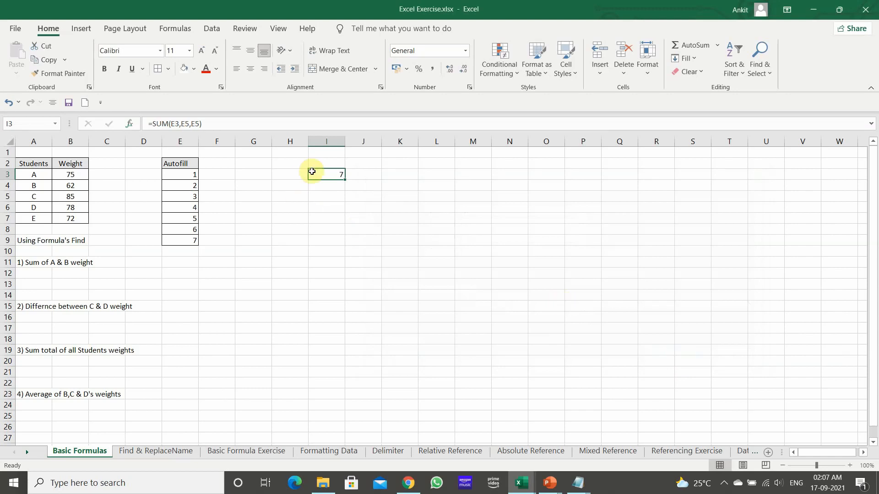
Step: Clear cell I3 and enter the formula =B3+B4 to add the weights of students A and B
key(Delete)
text(=)
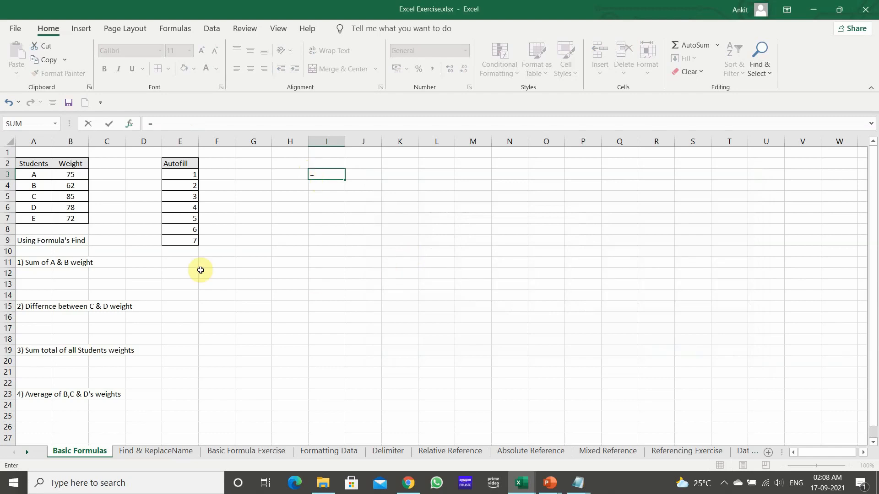
click(73, 174)
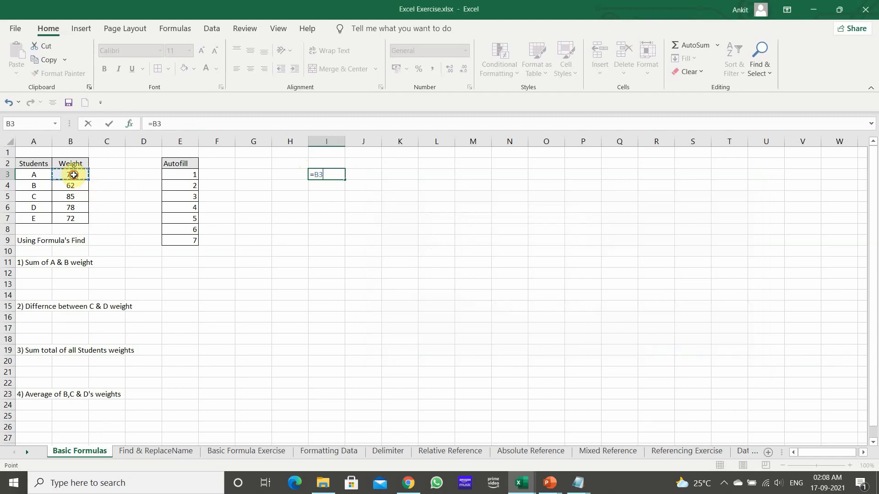
text(+)
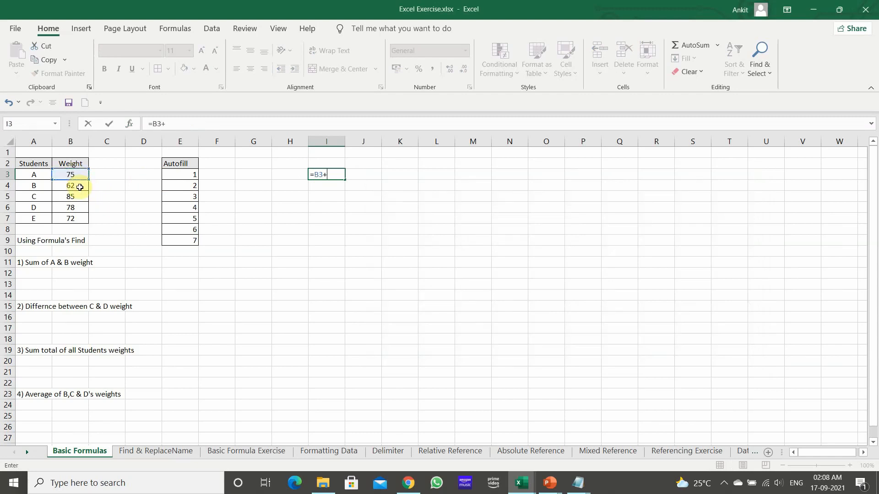
key(Left)
key(Left)
key(Left)
key(Left)
key(Left)
key(Left)
key(Left)
key(Down)
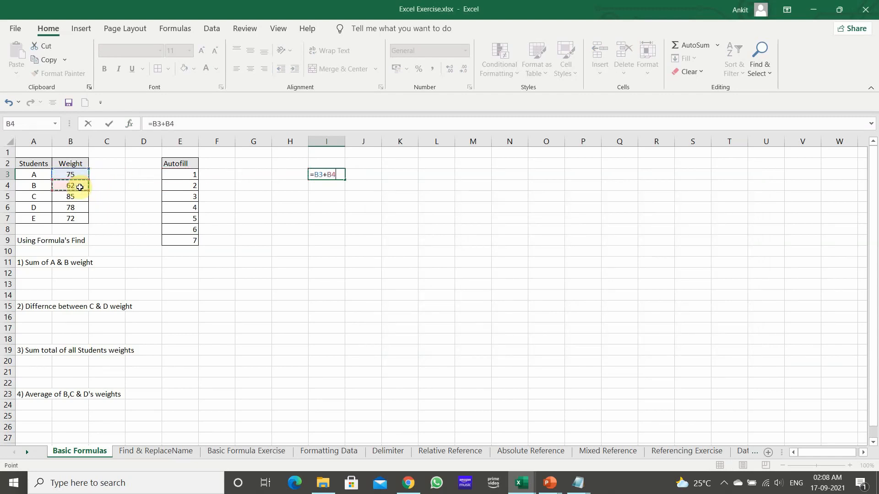
key(ctrl+Return)
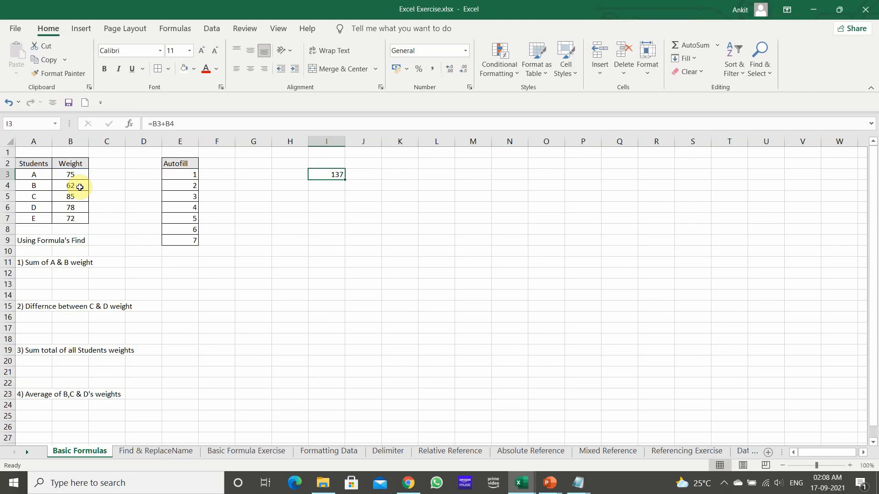
Step: Enter the same addition formula, =B3+B4, in cell I4
key(Down)
text(=)
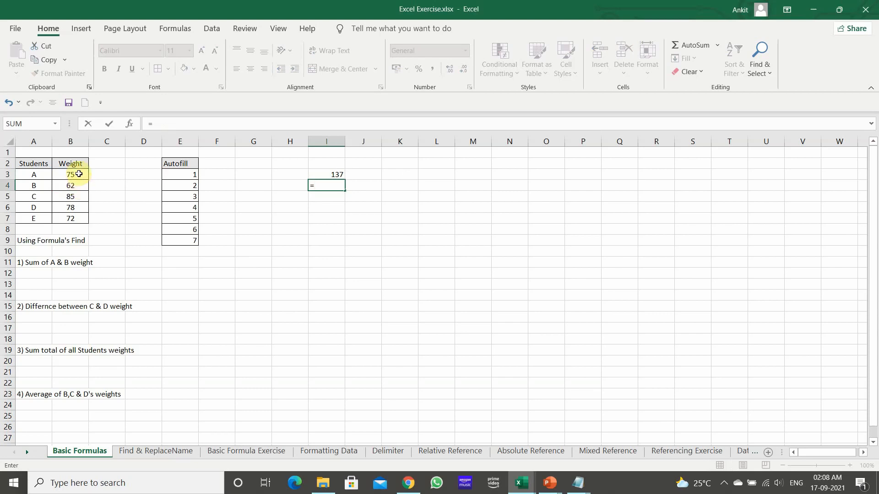
click(78, 174)
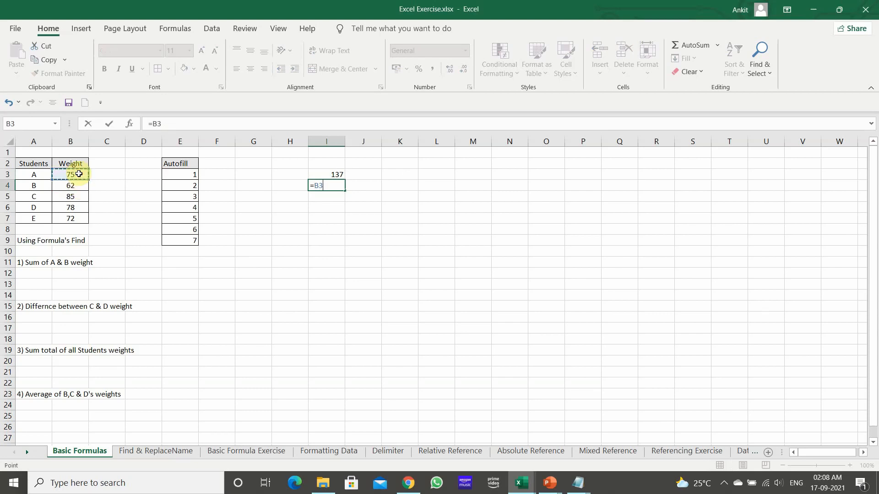
text(+)
click(82, 185)
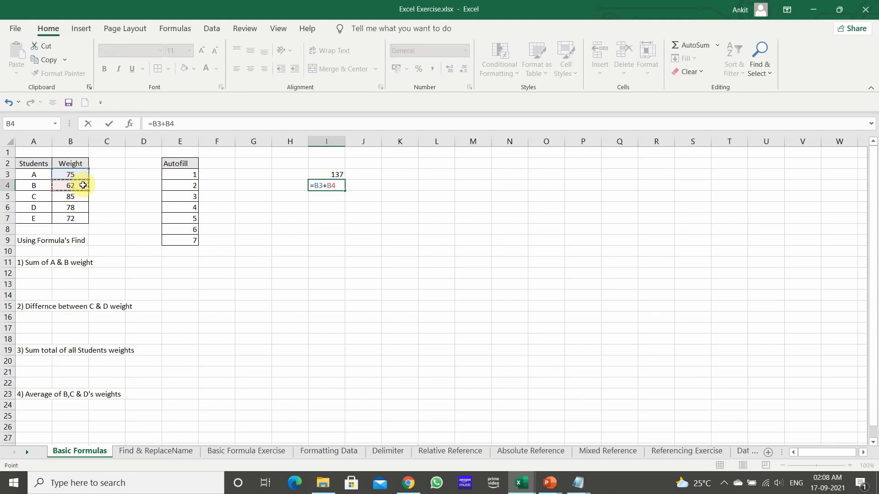
key(Return)
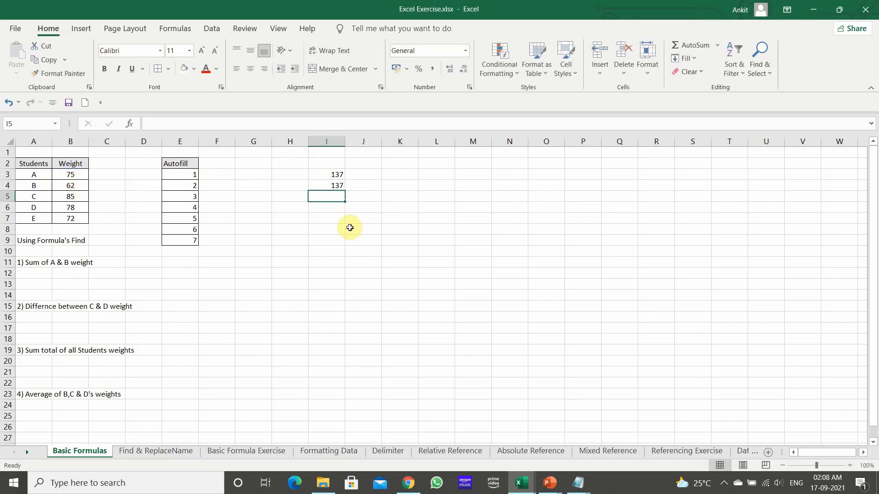
Step: Enter the subtraction formula =B3-B4 in cell I7, referencing the weights of students A and B
click(335, 220)
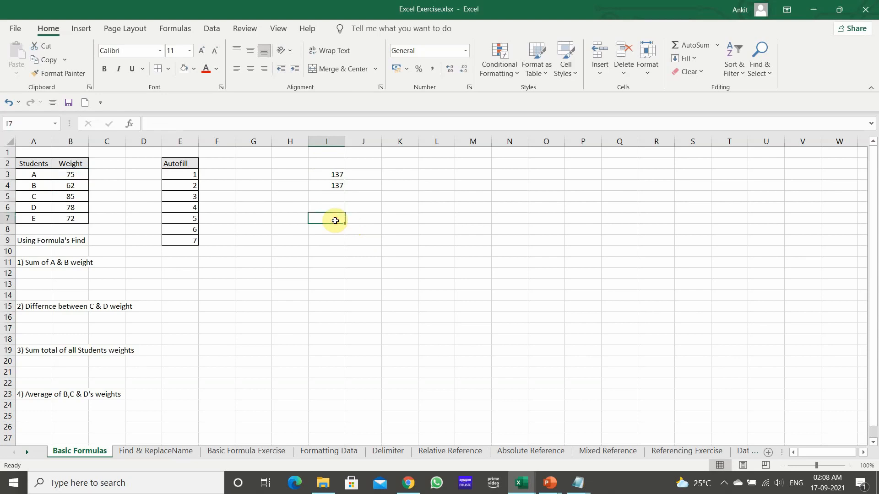
text(=)
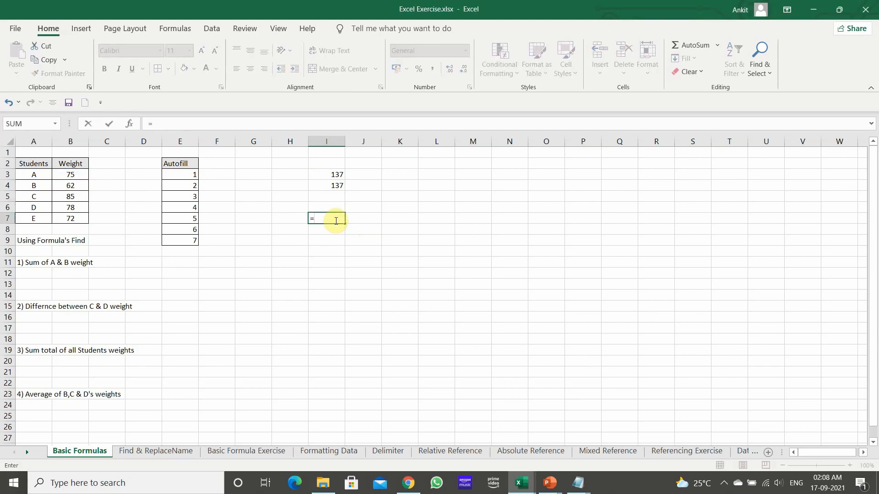
key(Left)
key(Left)
key(Left)
key(Left)
key(Left)
key(Left)
key(Left)
key(Up)
key(Up)
key(Up)
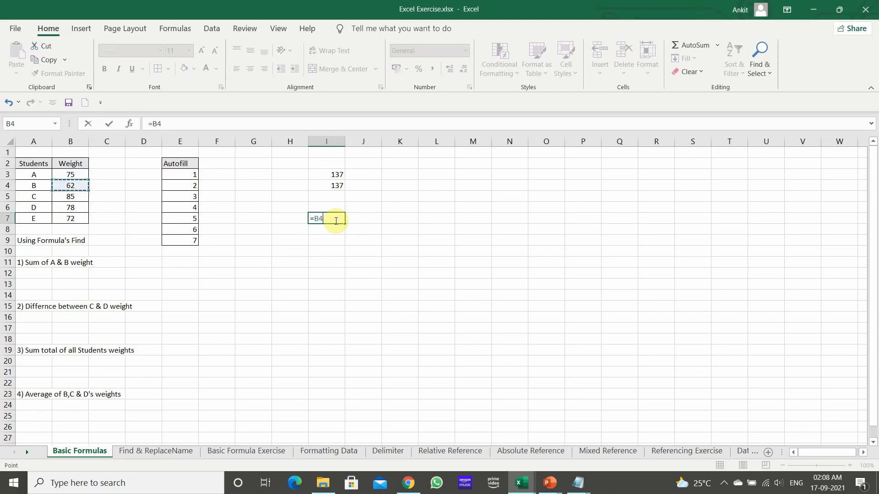
key(Up)
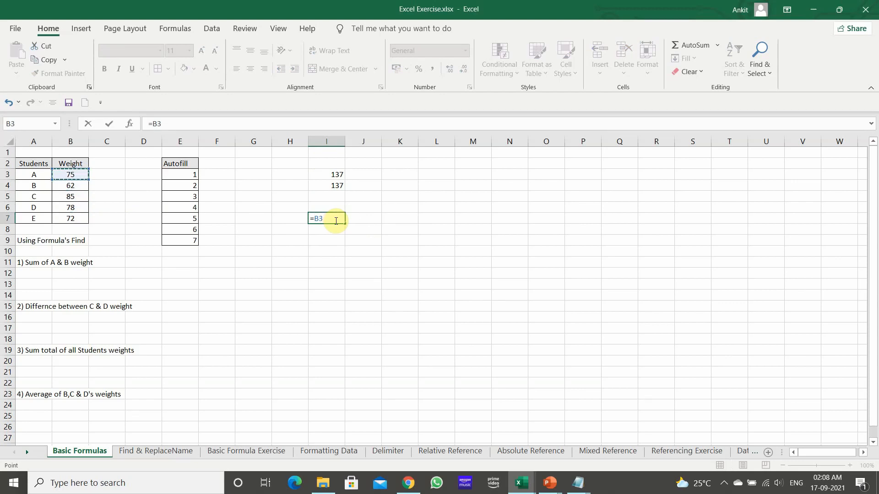
text(-)
key(Left)
key(Left)
key(Left)
key(Left)
key(Left)
key(Left)
key(Left)
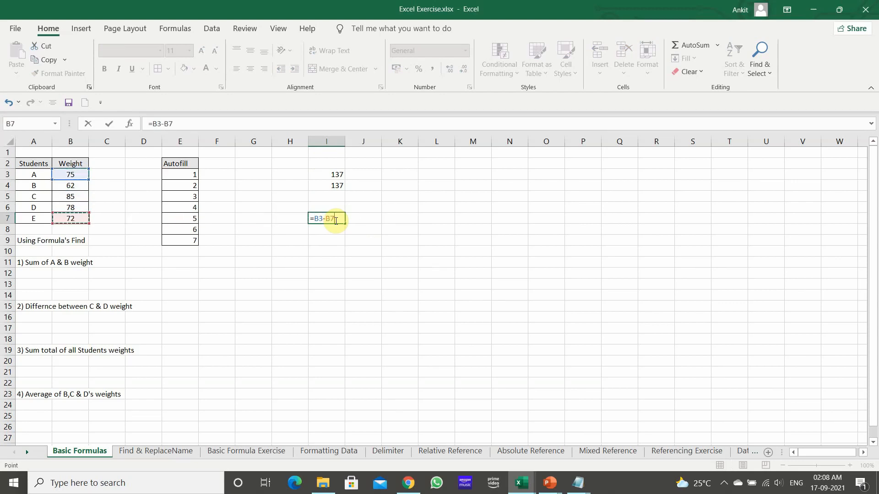
key(Up)
key(Up)
key(Up)
key(Return)
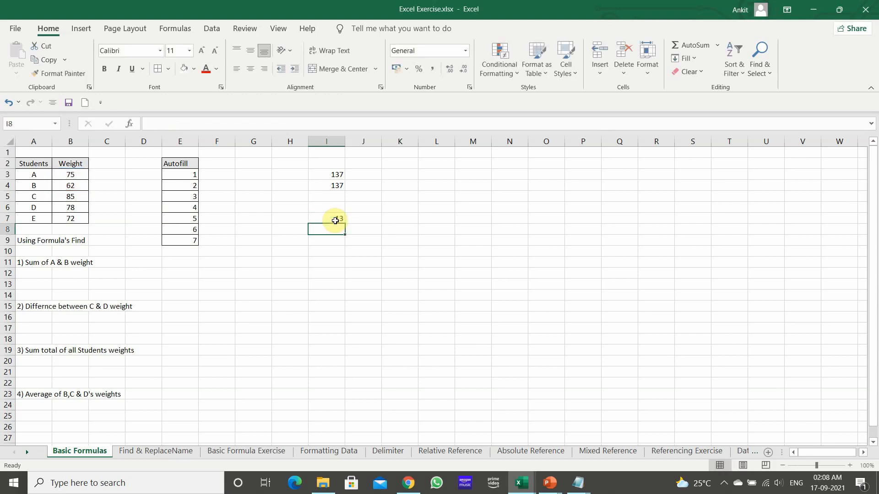
Step: Enter the multiplication formula =2*2 in cell I9
click(335, 241)
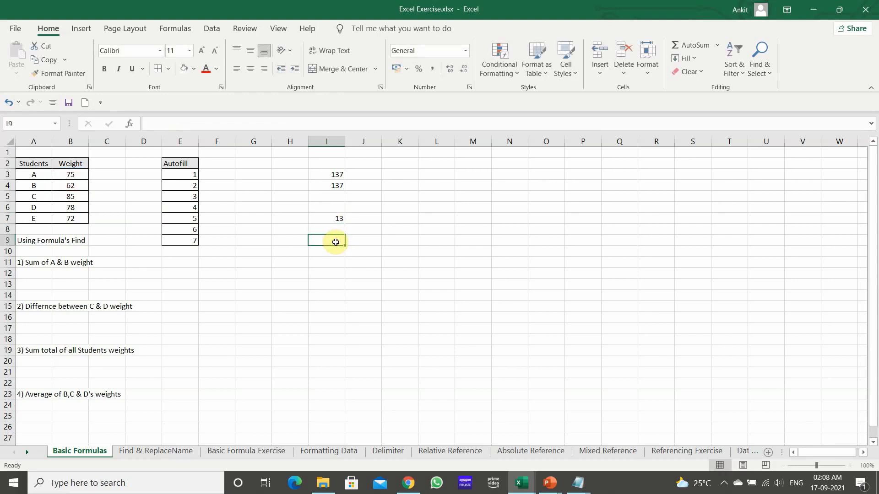
text(=)
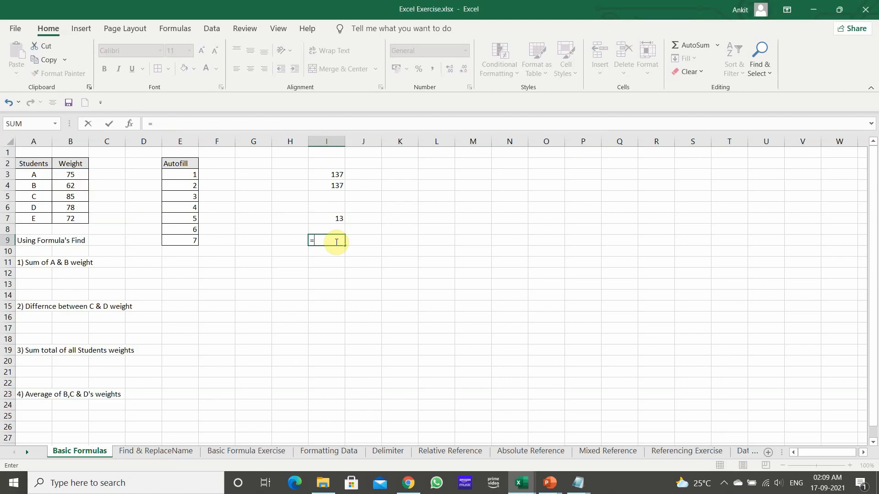
text(2*2)
key(Return)
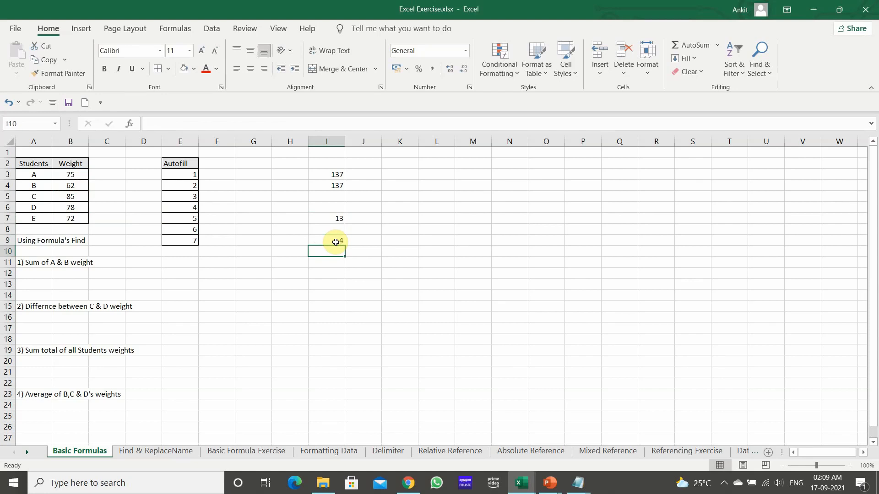
Step: Enter the formula +B3*2 in cell I10 to double student A's weight, and reselect the cell to check the formula
text(+)
key(Left)
key(Left)
key(Left)
key(Left)
key(Left)
key(Left)
key(Left)
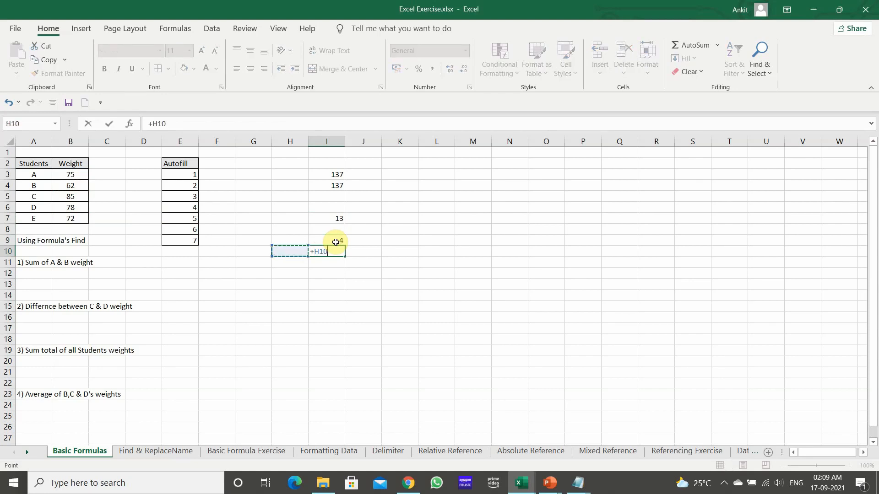
key(Left)
key(Up)
key(Up)
key(Up)
key(Up)
key(Up)
key(Up)
key(Up)
key(Up)
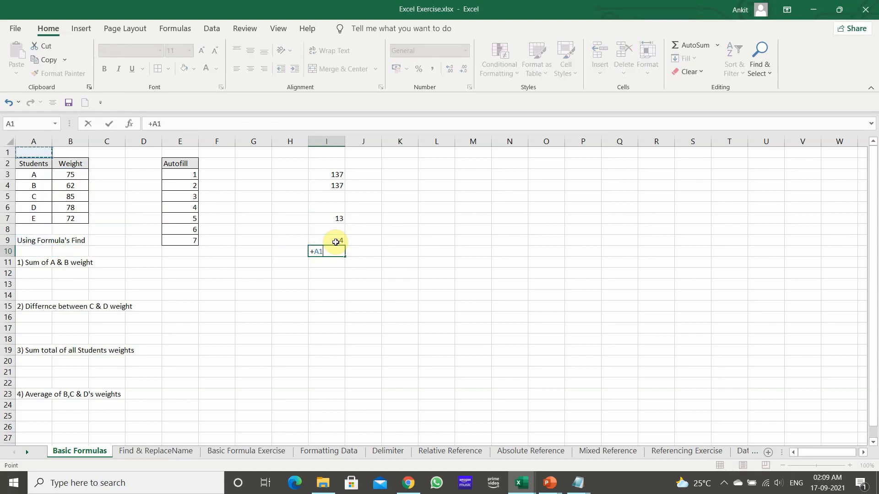
key(Down)
key(Down)
key(Right)
key(Up)
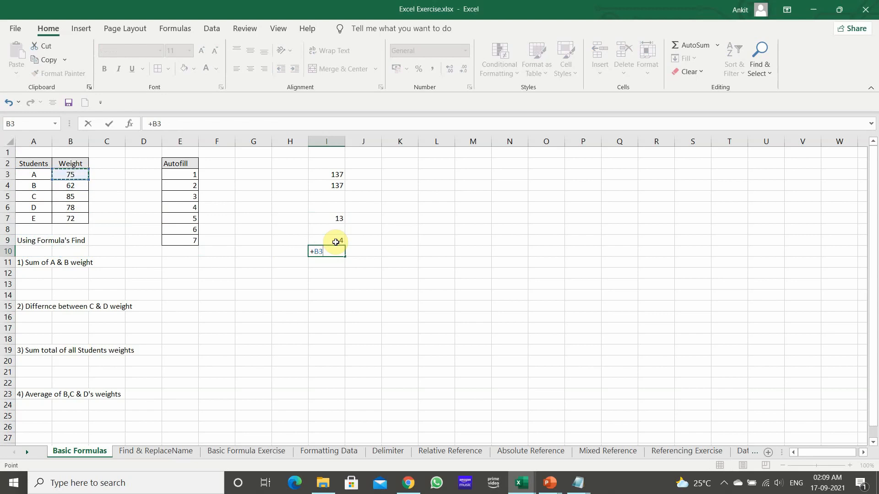
text(+75)
key(Return)
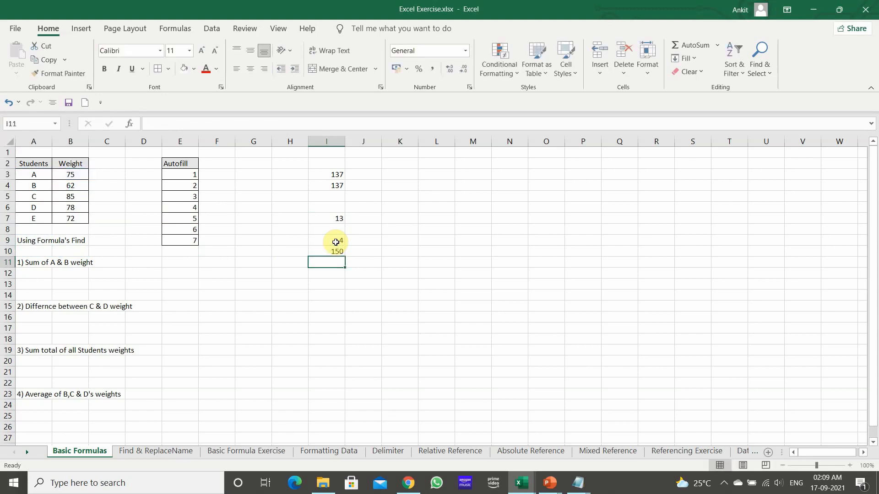
key(Up)
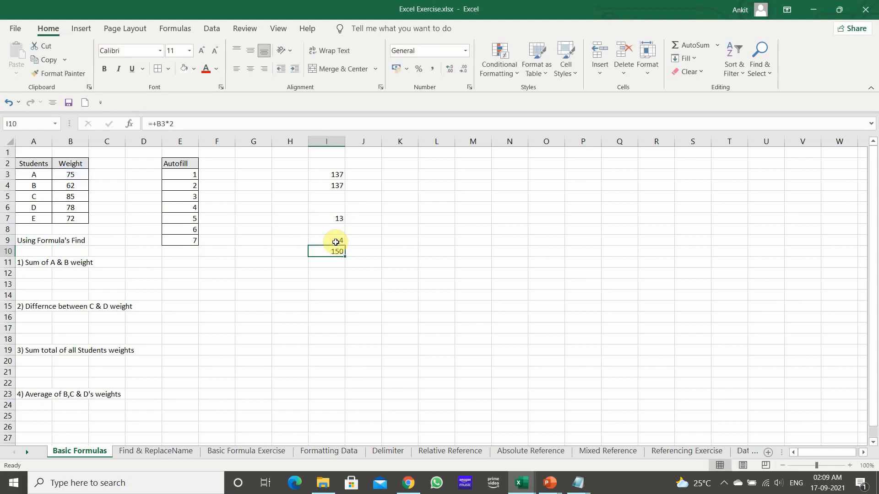
Step: Enter the division formula =5/2 in cell I12
key(Down)
key(Down)
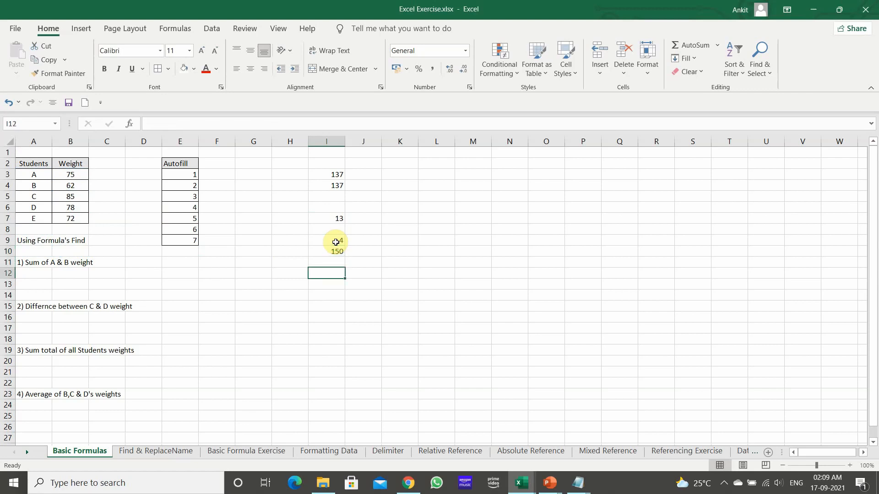
text(=)
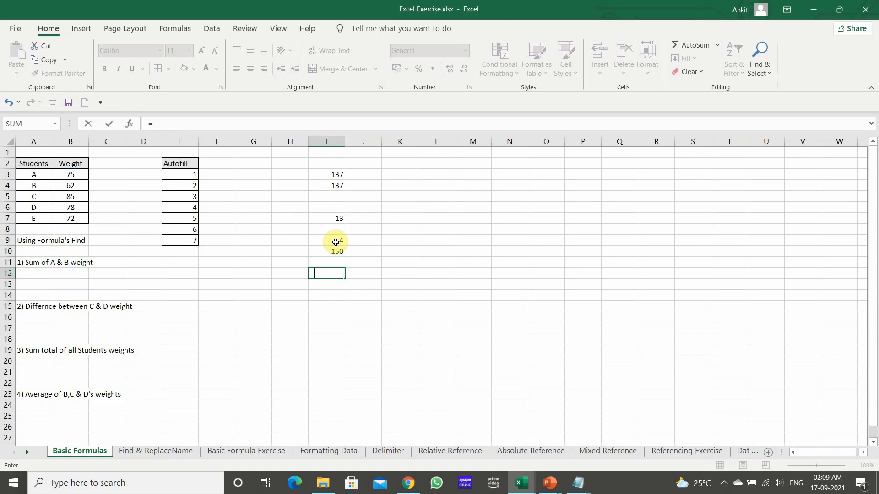
text(5/2)
key(Return)
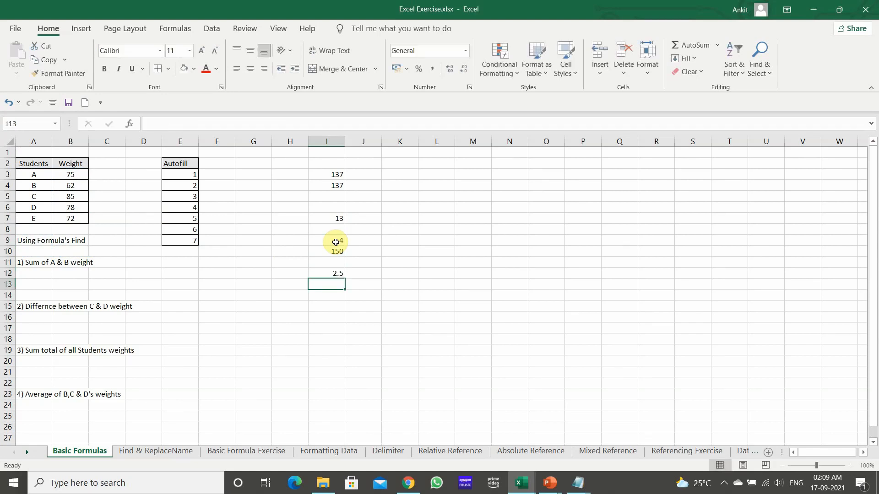
Step: Enter the formula =B7/2 in cell I13 to halve student E's weight, and reselect the cell
text(=)
key(Left)
key(Left)
key(Left)
key(Left)
key(Left)
key(Left)
key(Left)
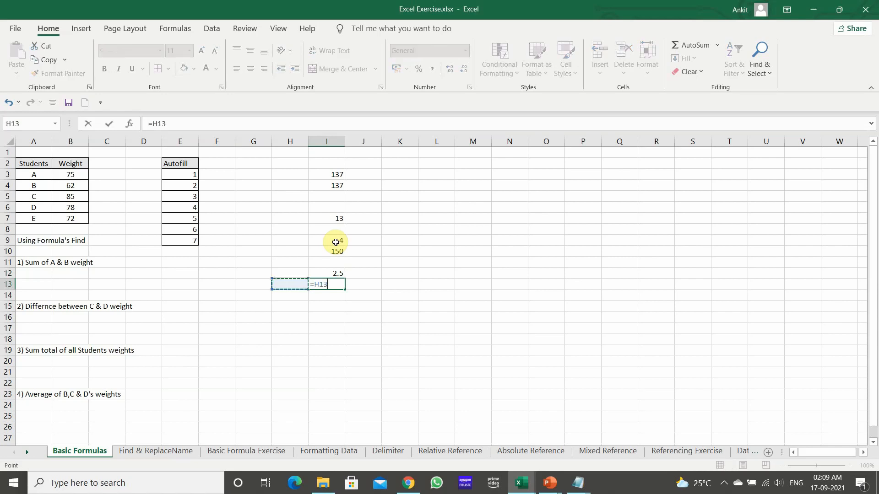
key(Up)
key(Up)
key(Up)
key(Up)
key(Up)
key(Up)
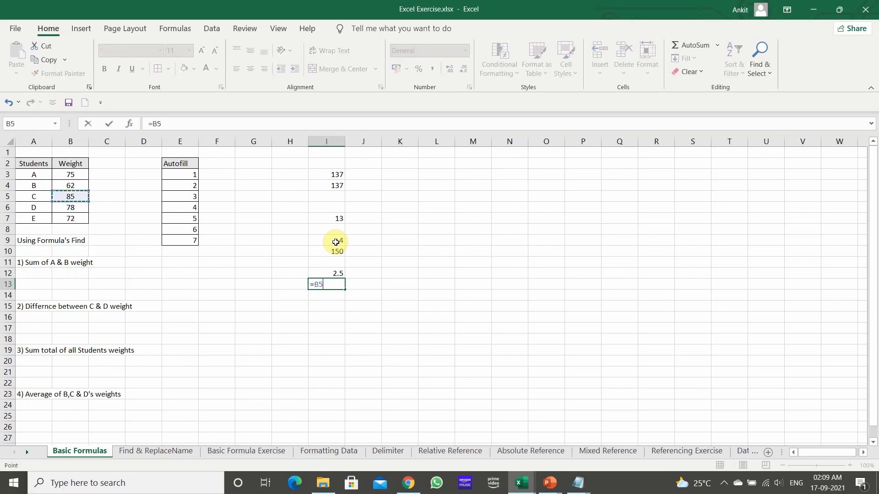
text(/)
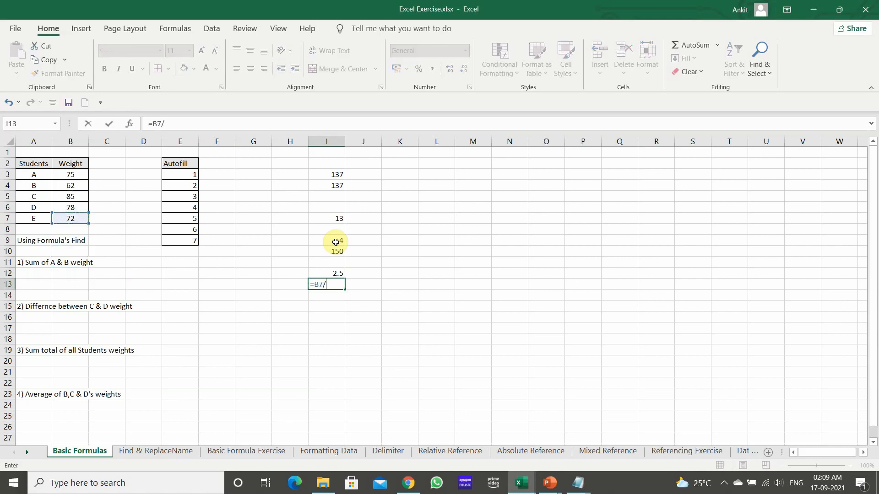
text(2)
key(Return)
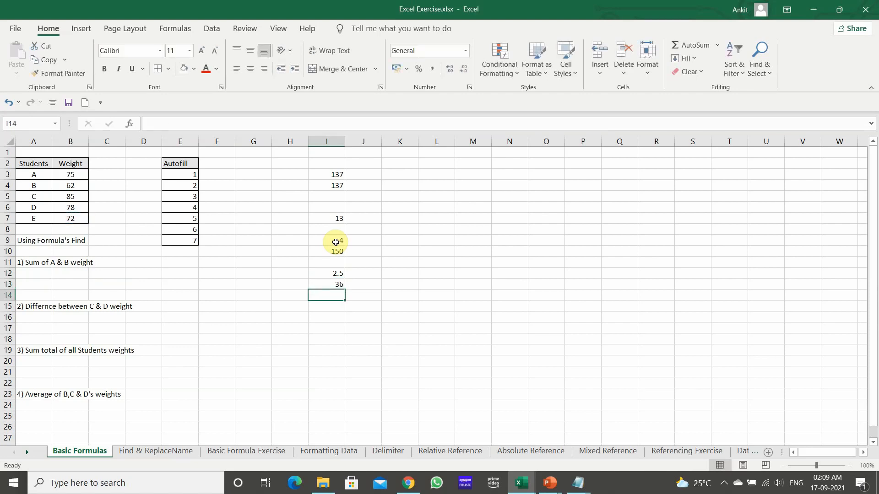
key(Up)
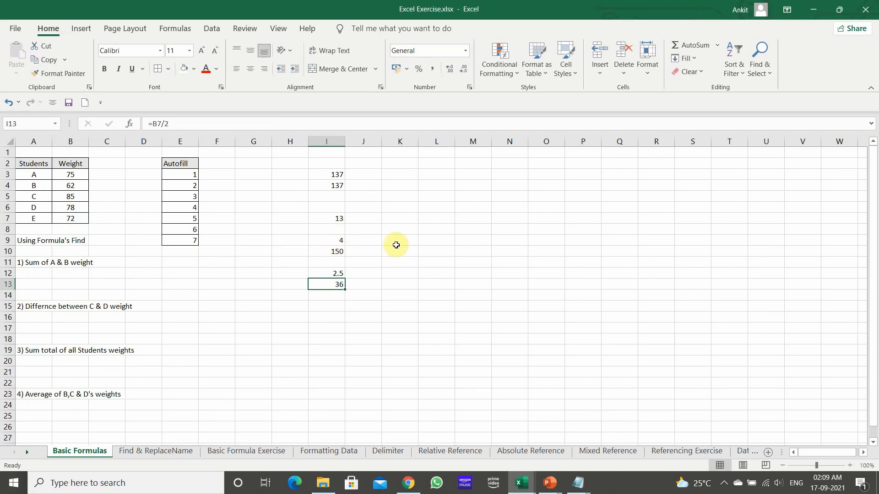
Step: Clear the practice formulas from the range I2:I15 and select cell I3
drag(329, 161, 314, 299)
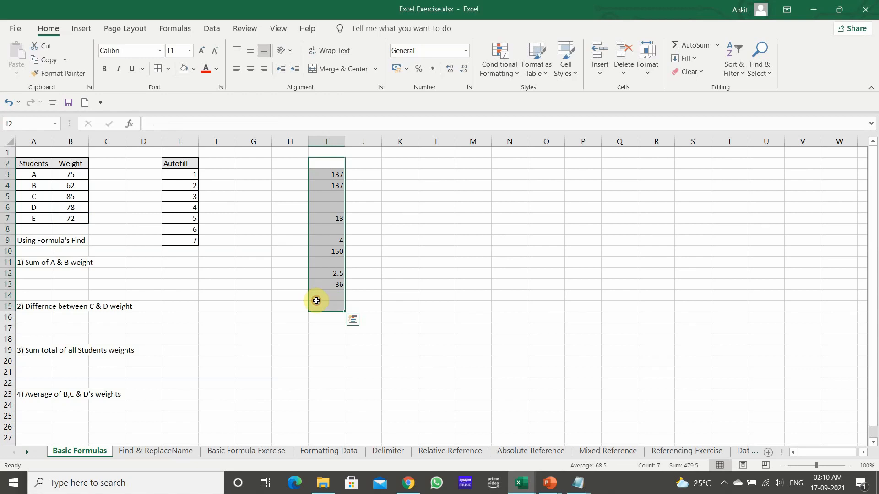
key(Delete)
key(Down)
key(Down)
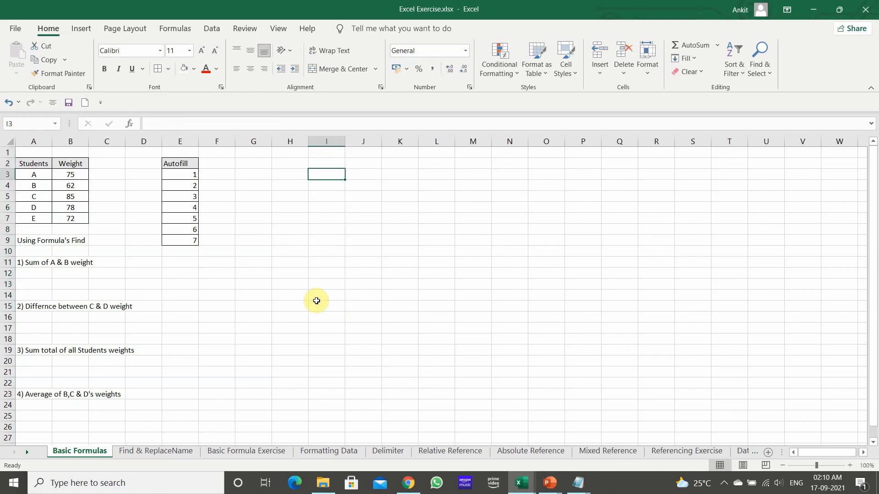
Step: Enter the numbers 1 to 7 one by one in cells I3 to I9
text(1)
key(Return)
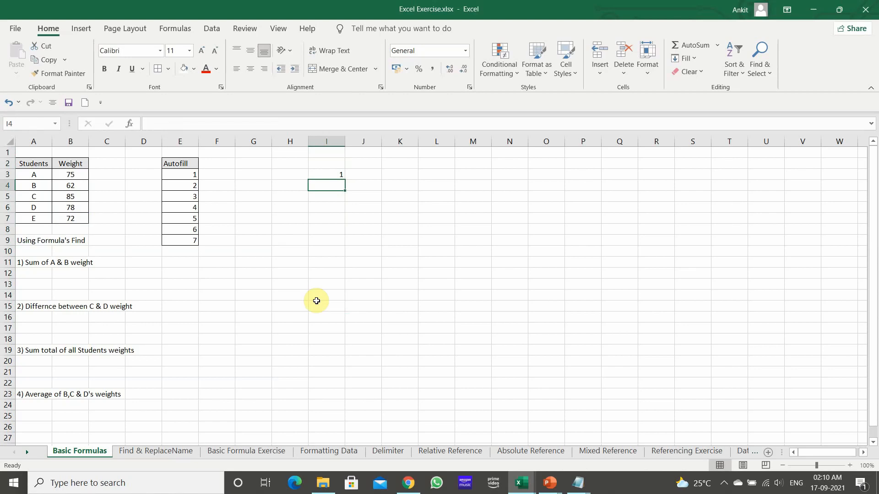
text(2)
key(Return)
text(3)
key(Return)
text(4)
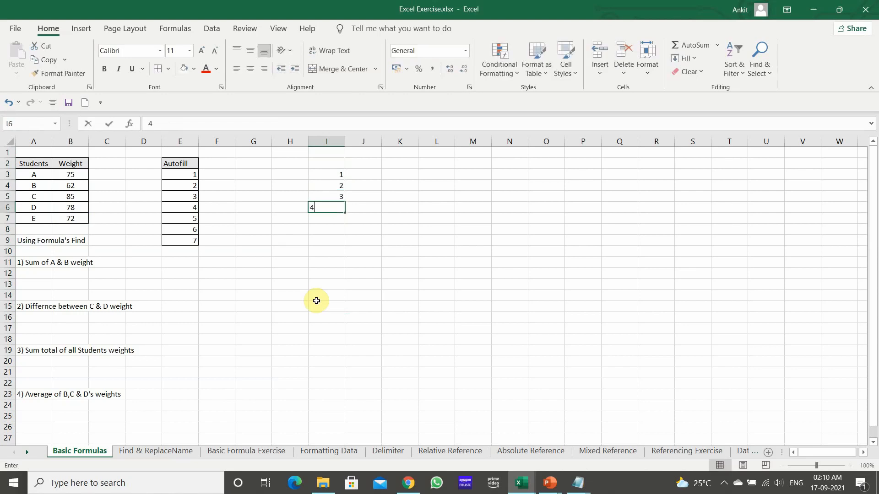
key(Return)
text(5)
key(Return)
text(6)
key(Return)
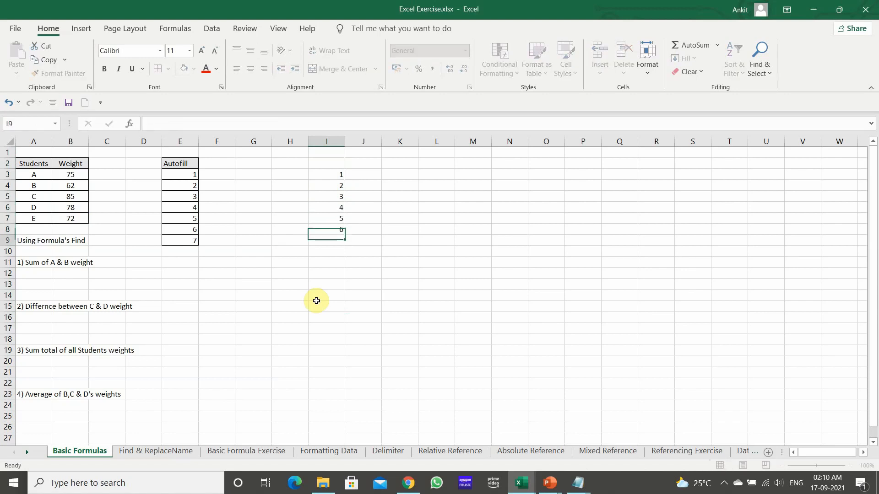
text(7)
key(Return)
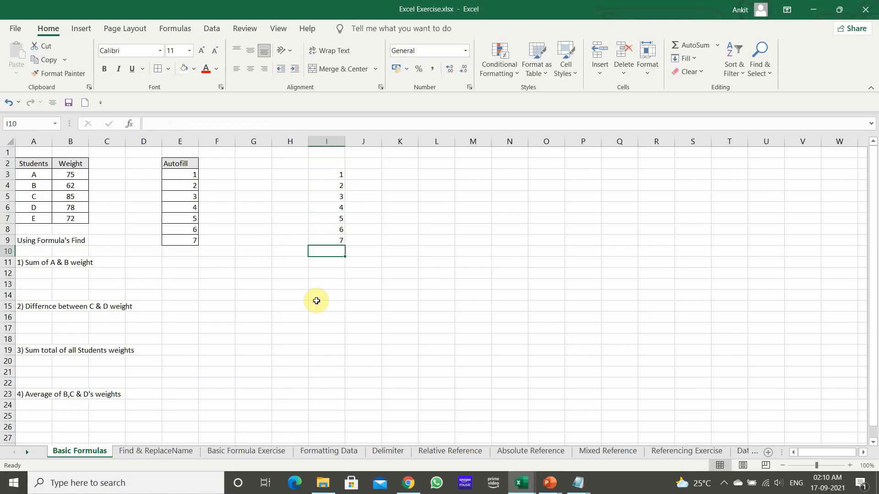
Step: Enter the starting values 1 in cell K3 and 2 in cell K4
key(Up)
key(Up)
key(Up)
key(Up)
key(Up)
key(Up)
key(Up)
key(Up)
key(Up)
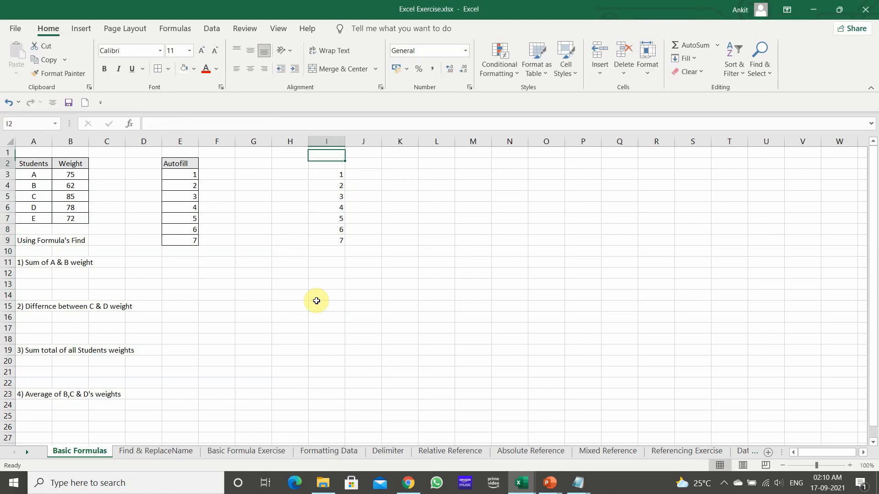
key(Down)
key(Down)
key(Right)
key(Right)
text(1)
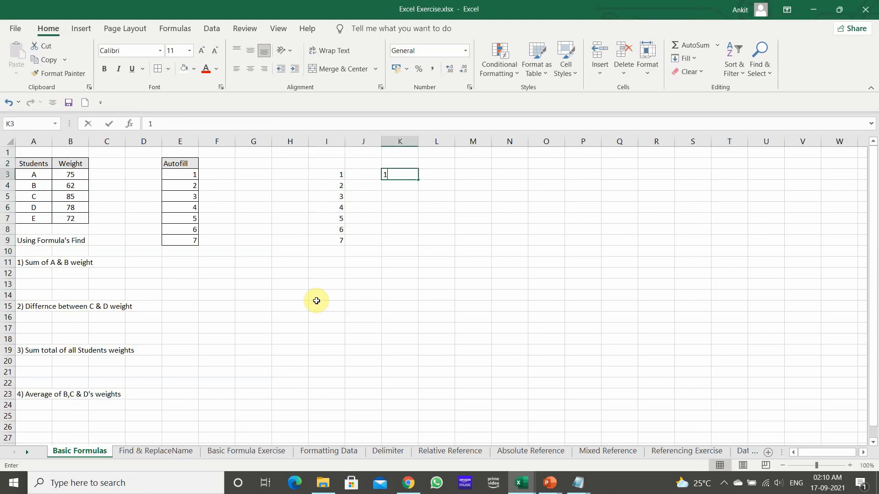
key(Return)
text(2)
key(Return)
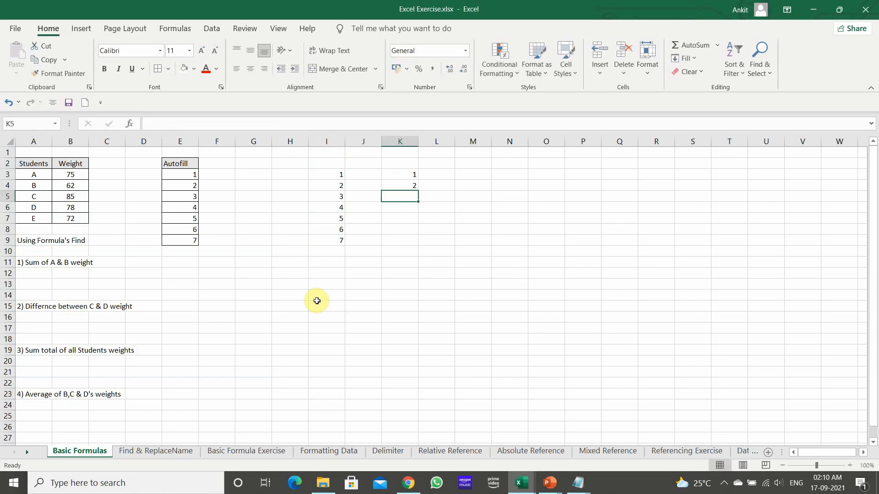
Step: Autofill the number series from K3:K4 down to cell K13, producing 1 to 11
click(399, 174)
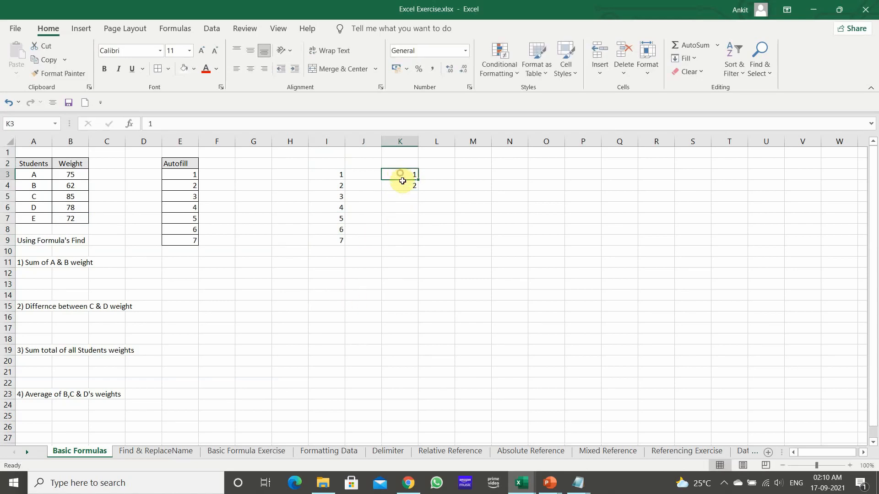
drag(402, 181, 403, 186)
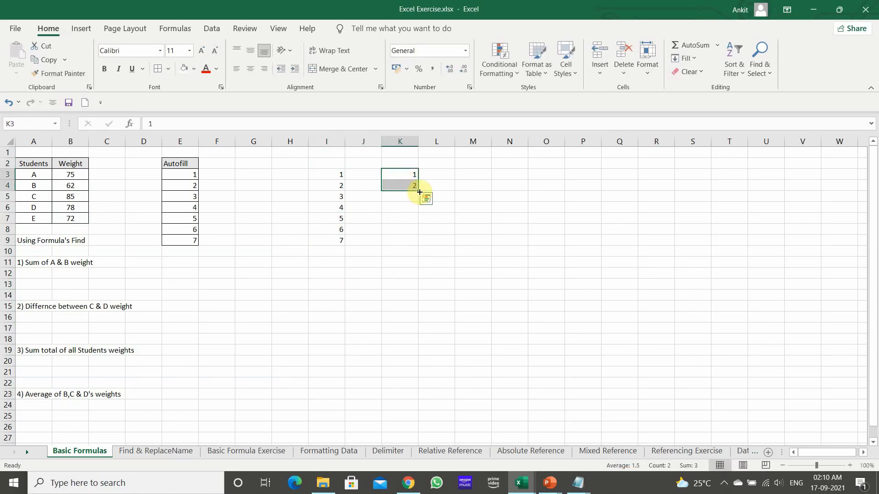
drag(420, 192, 414, 285)
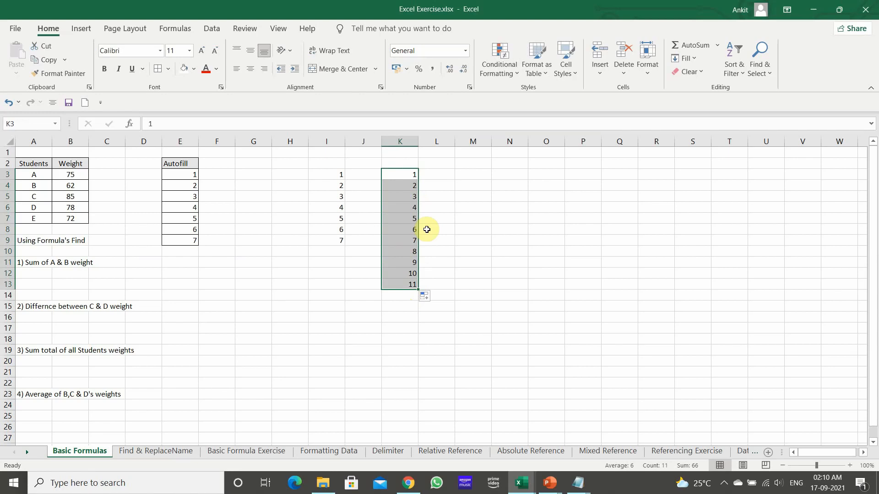
Step: Enter 2 in M3 and 4 in M4, and autofill the even-number series down to M12
click(477, 174)
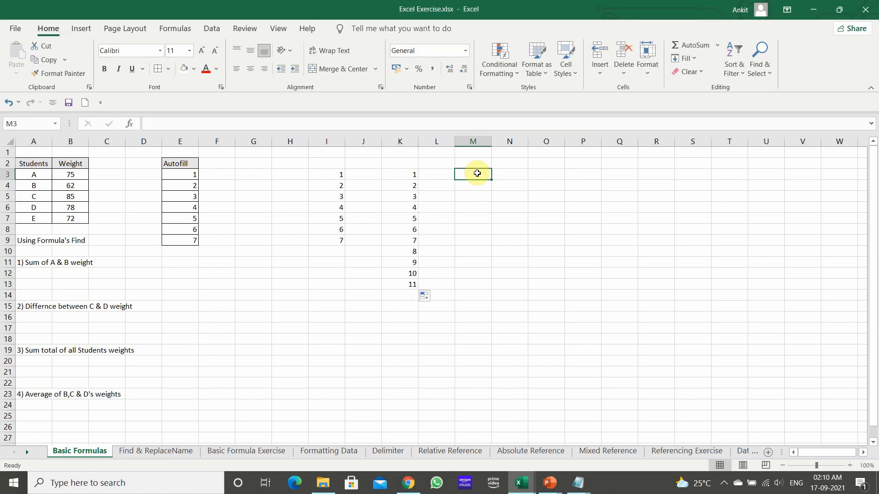
text(2)
key(Return)
text(4)
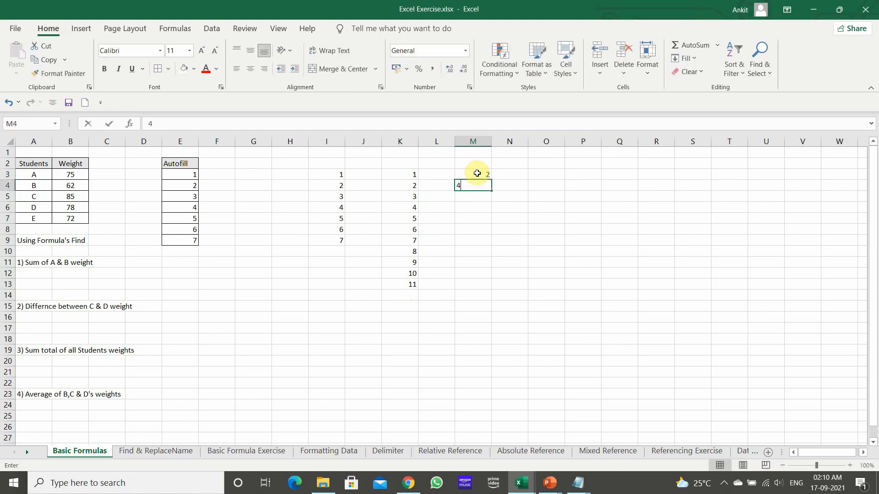
key(Return)
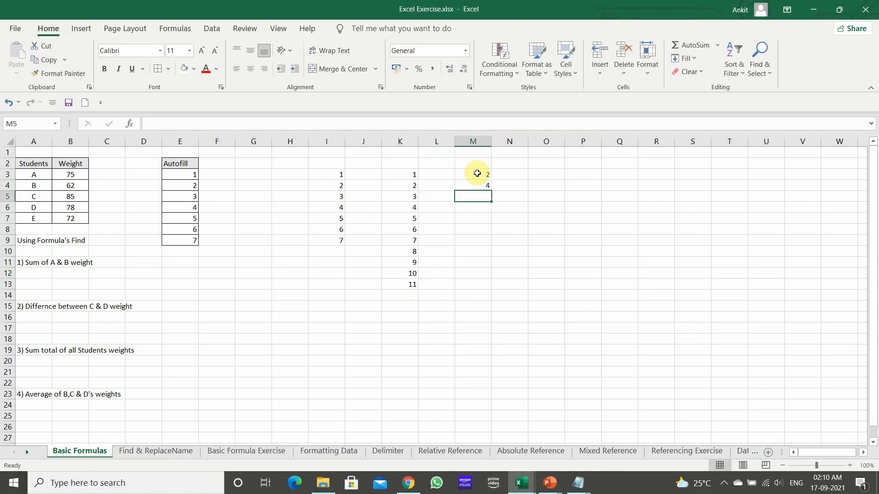
drag(477, 174, 506, 279)
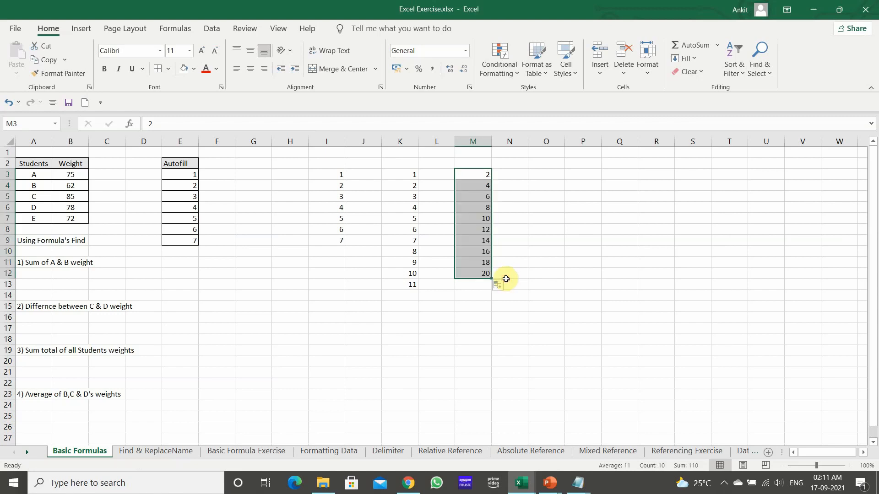
Step: Enter 1 in O3 and 3 in O4, and autofill the odd-number series down to O13
click(541, 177)
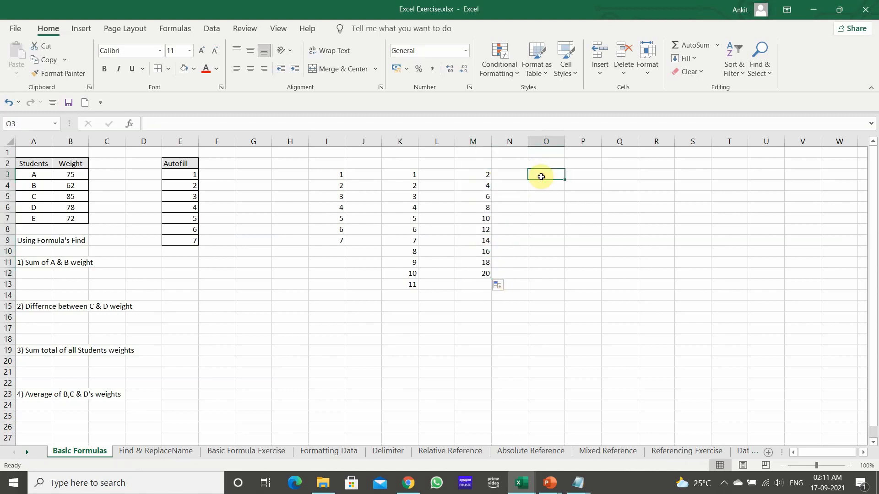
text(1)
key(Return)
text(3)
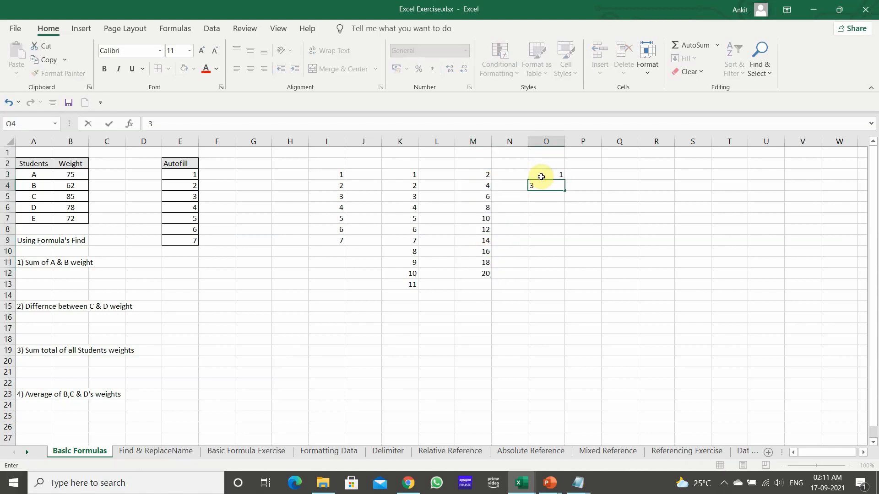
key(Return)
drag(559, 173, 566, 286)
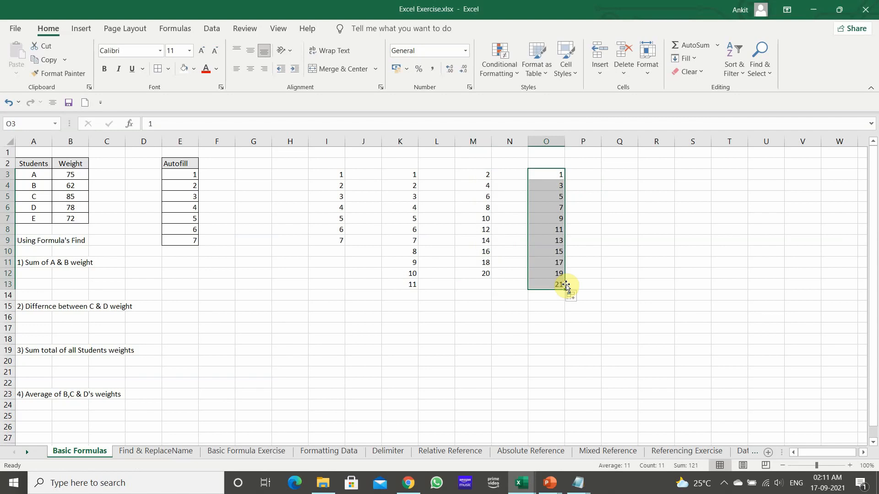
Step: Enter January in Q3 and Feb in Q4, and autofill the mixed month pattern down to Q23
click(626, 173)
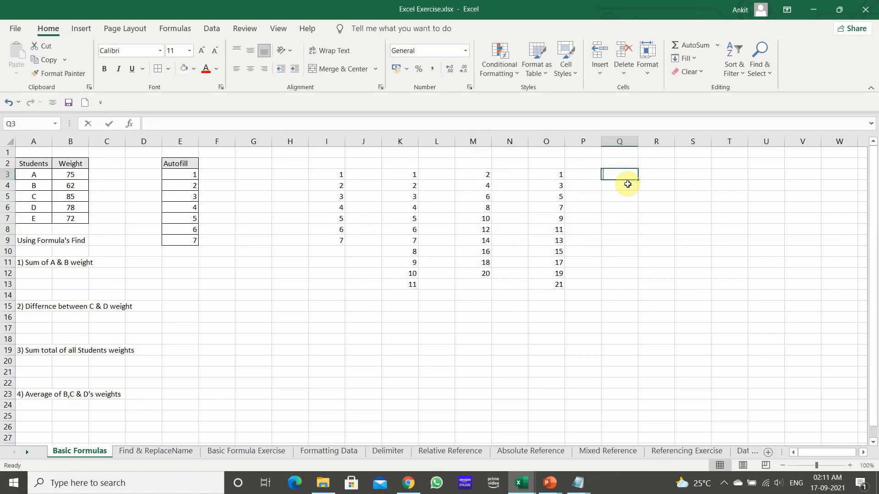
text(January)
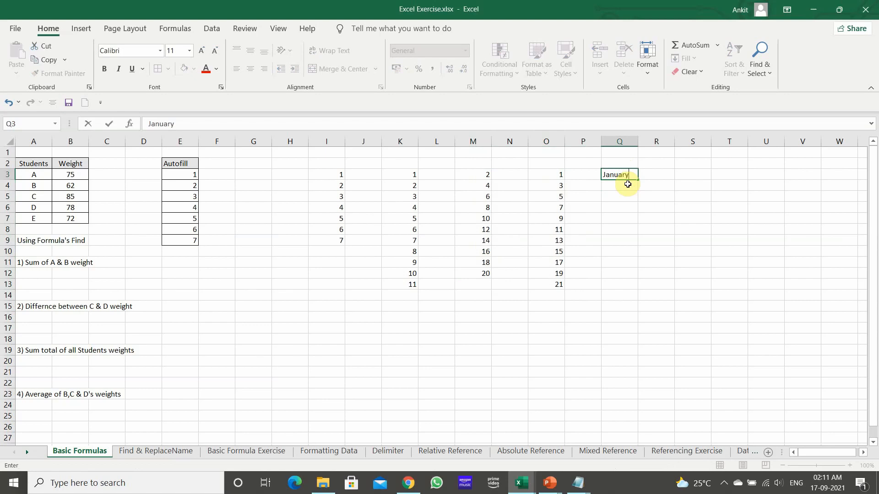
key(Return)
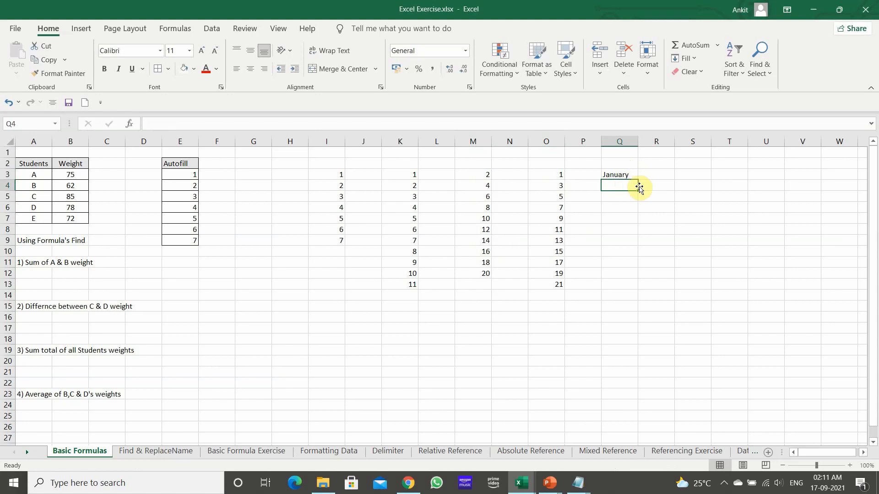
text(Feb)
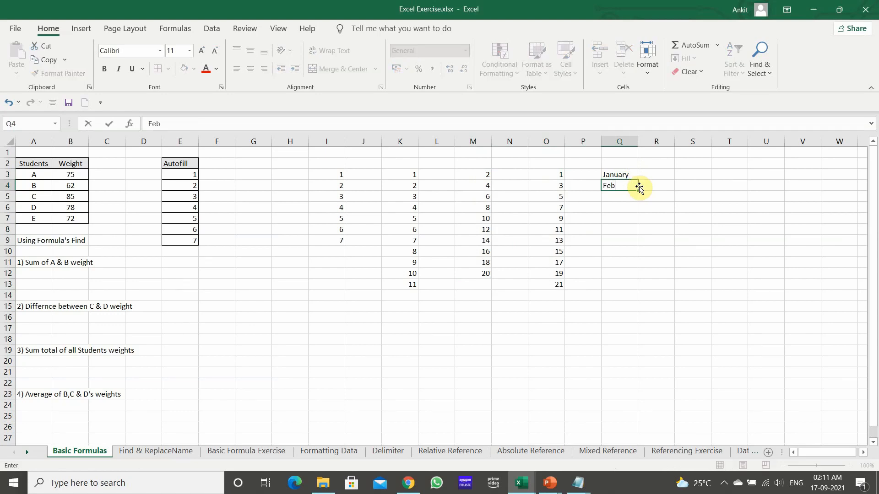
key(Return)
drag(634, 177, 663, 392)
click(640, 192)
Step: Examine the filled month names cell by cell from Q3 to Q8 to compare full and abbreviated forms
click(646, 294)
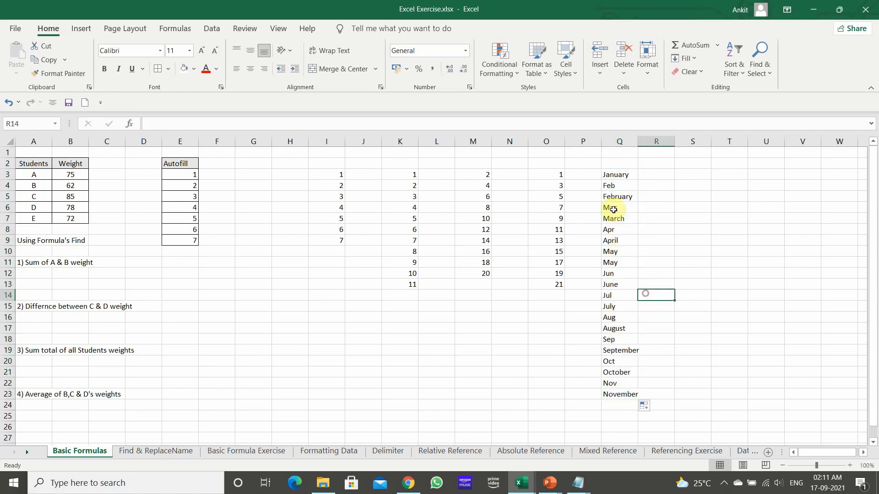
click(630, 175)
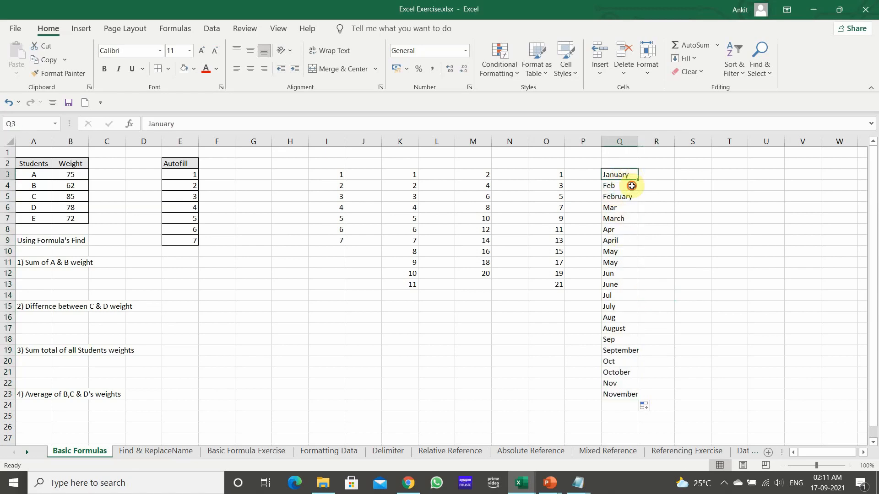
click(630, 185)
click(631, 197)
click(630, 208)
click(631, 219)
click(629, 229)
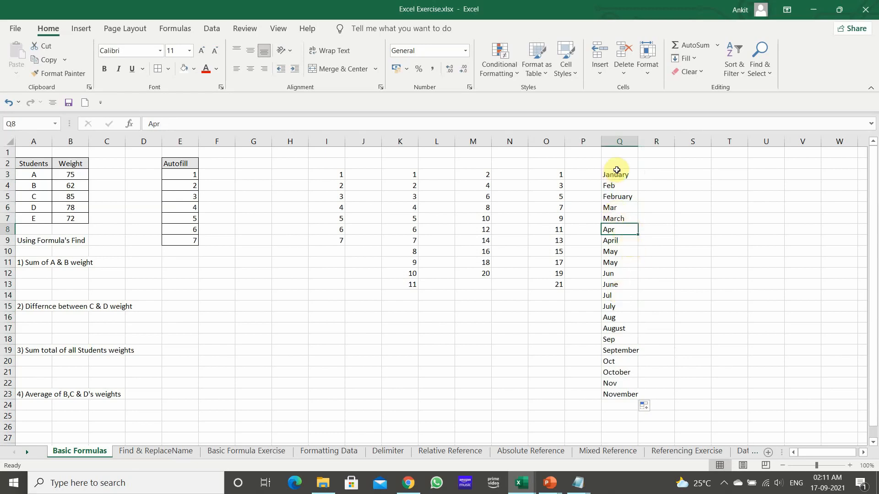
Step: Enter the abbreviated months Jan in cell S3 and Feb in cell S4
click(692, 176)
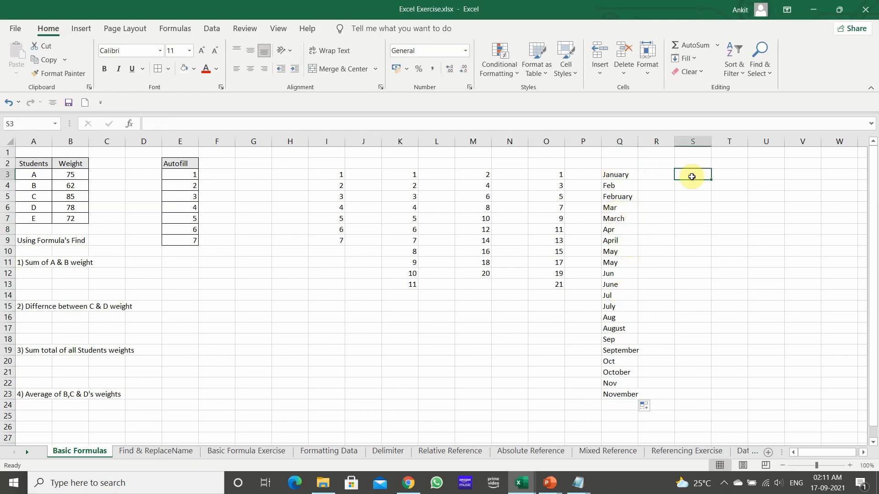
text(Jan)
key(Return)
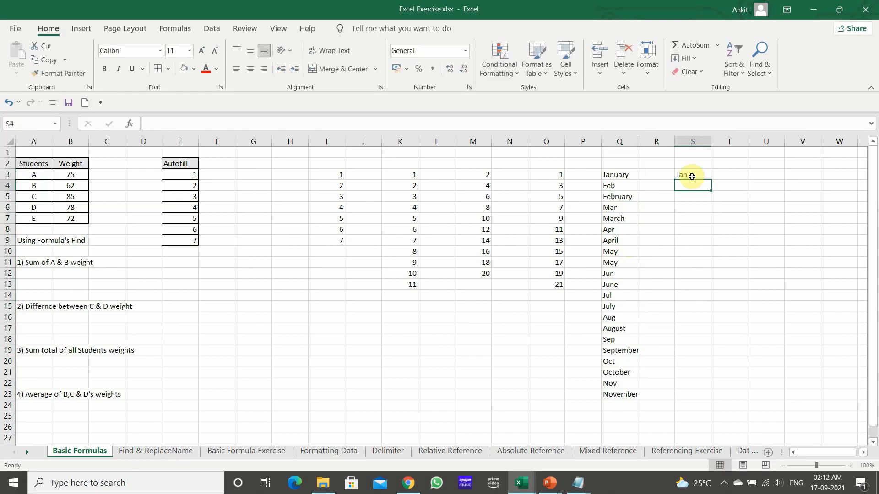
text(Fen)
text(b)
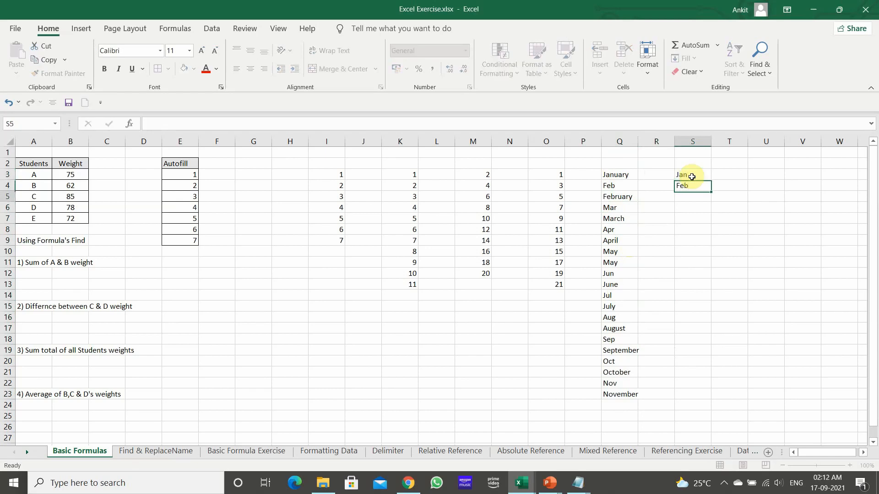
key(Return)
Step: Autofill the abbreviated months from S3:S4 down to S25, and clear the repeated months after Dec in S15:S26
drag(691, 177, 723, 423)
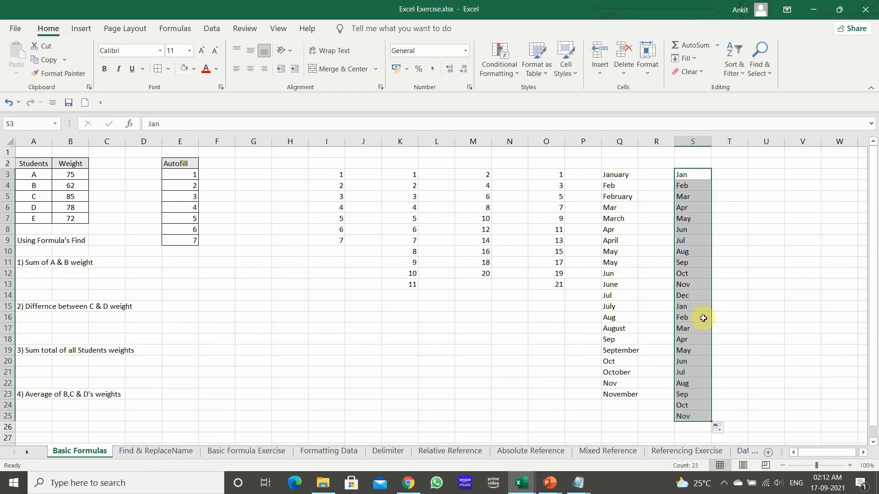
drag(700, 301, 690, 430)
key(Delete)
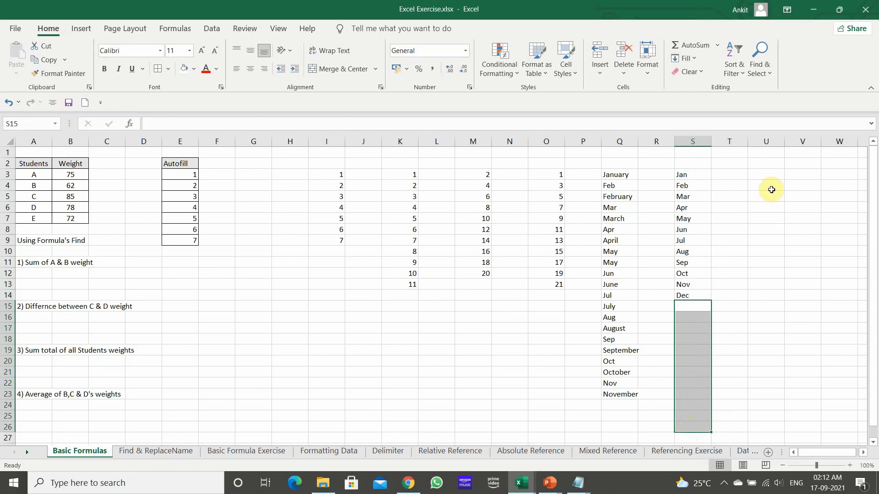
Step: Enter Monday in T3 and Tuesday in T4, and autofill the weekday series down to T10
click(747, 179)
text(M)
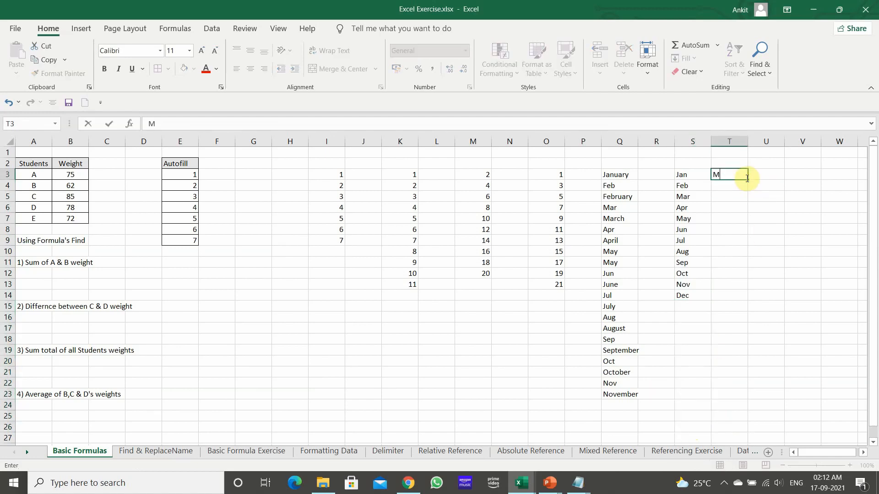
text(onday)
key(Return)
text(Tu)
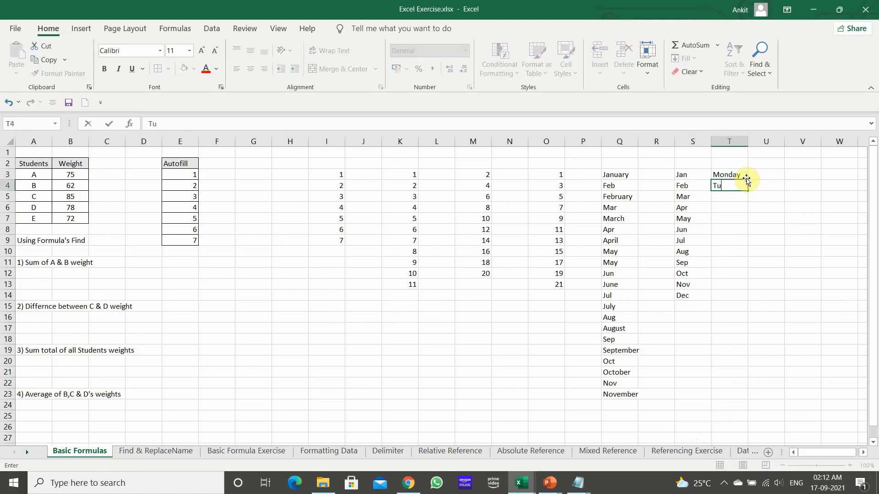
text(esday)
key(Return)
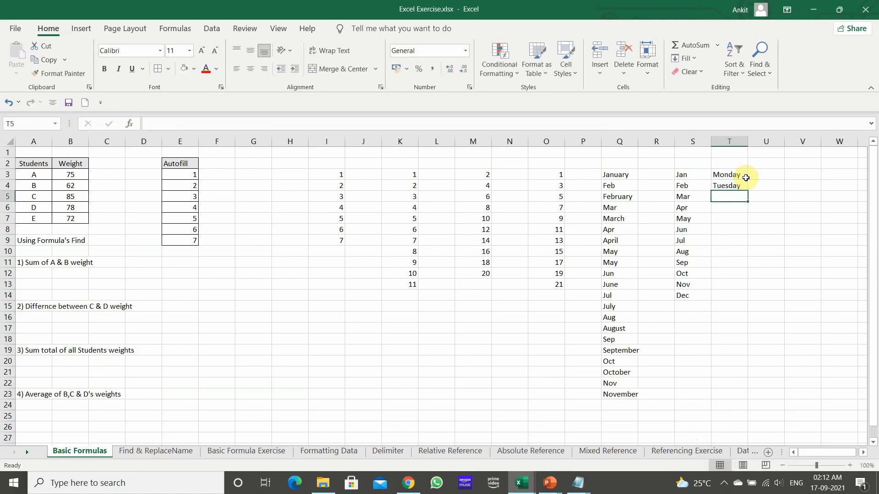
drag(746, 178, 757, 252)
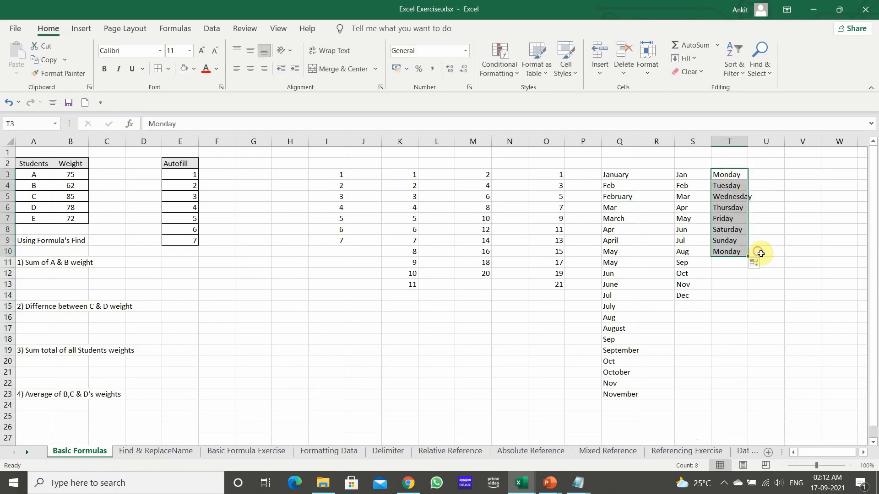
Step: Clear the repeated Monday in T10 and all practice series in the range I2:U24, and select cell B13
click(734, 252)
key(Delete)
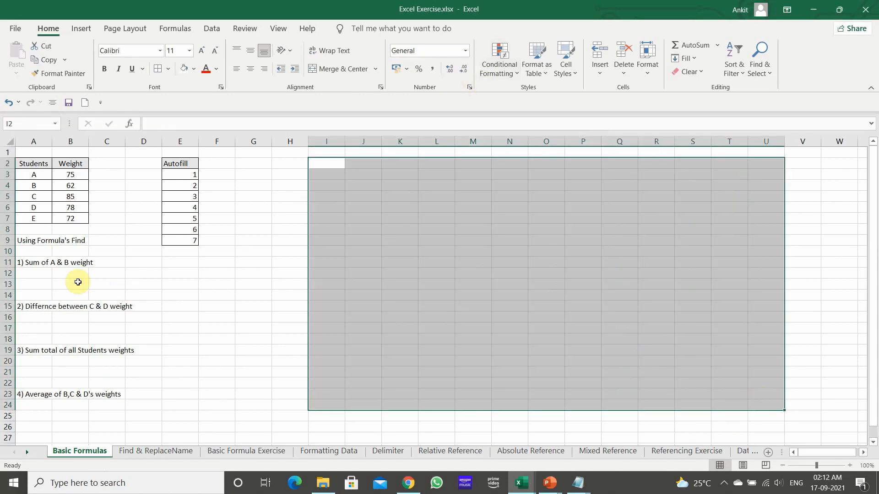
click(78, 282)
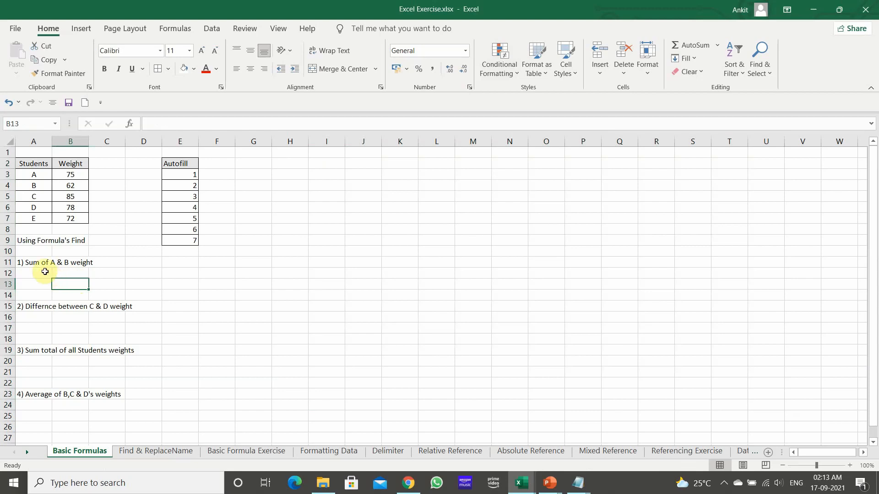
Step: Enter the formula =B3+B4 in cell B13 to add the weights of students A and B
text(=)
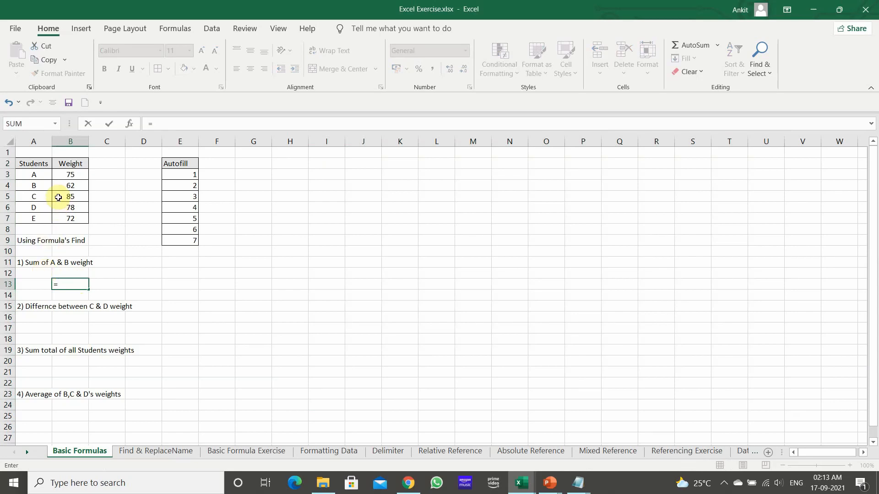
click(71, 175)
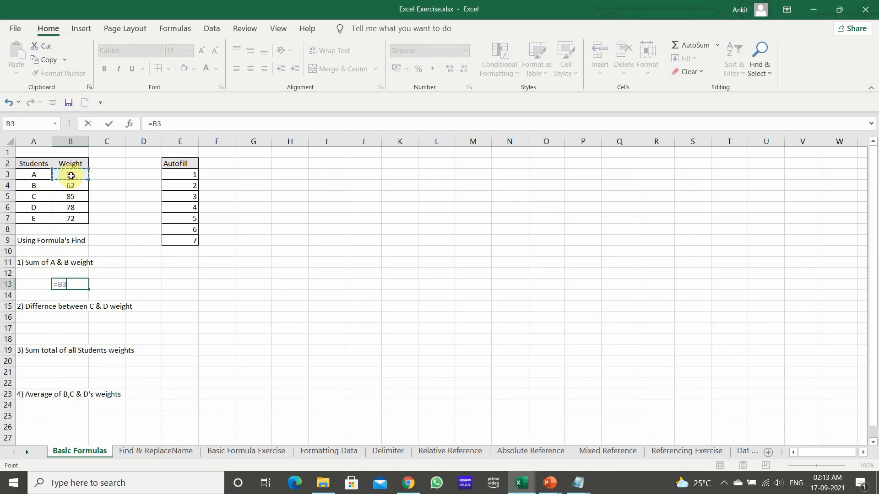
text(+)
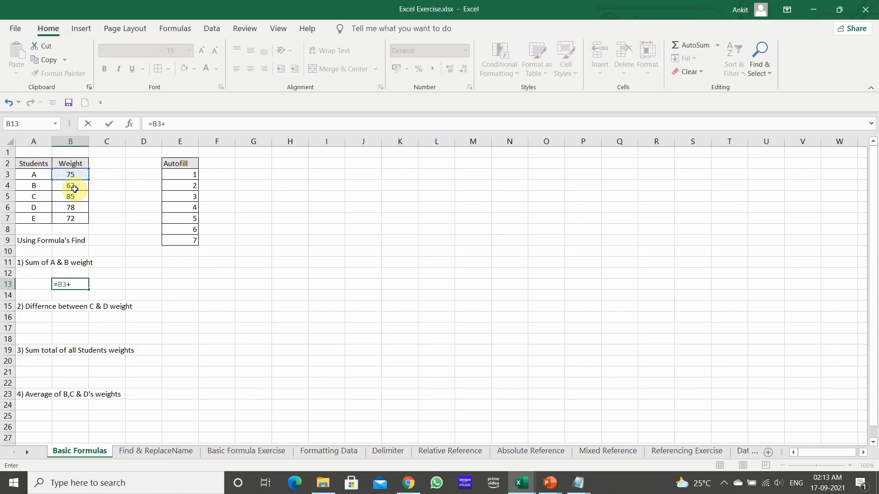
click(72, 184)
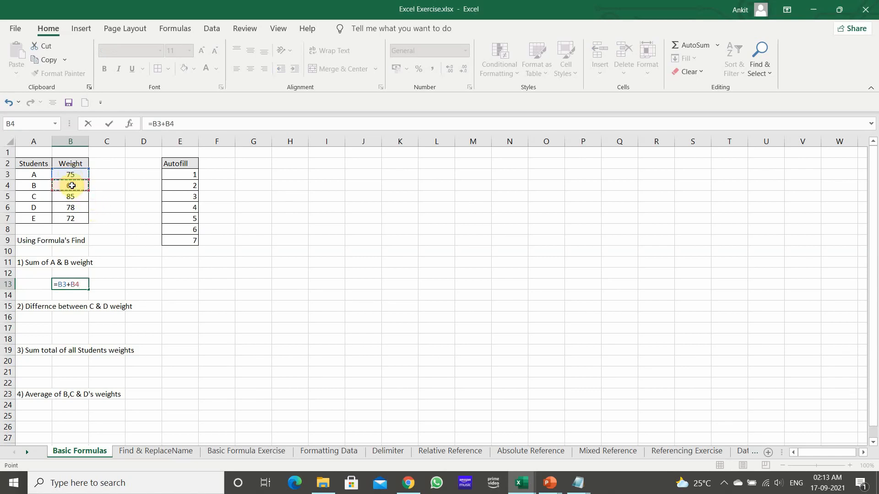
key(Return)
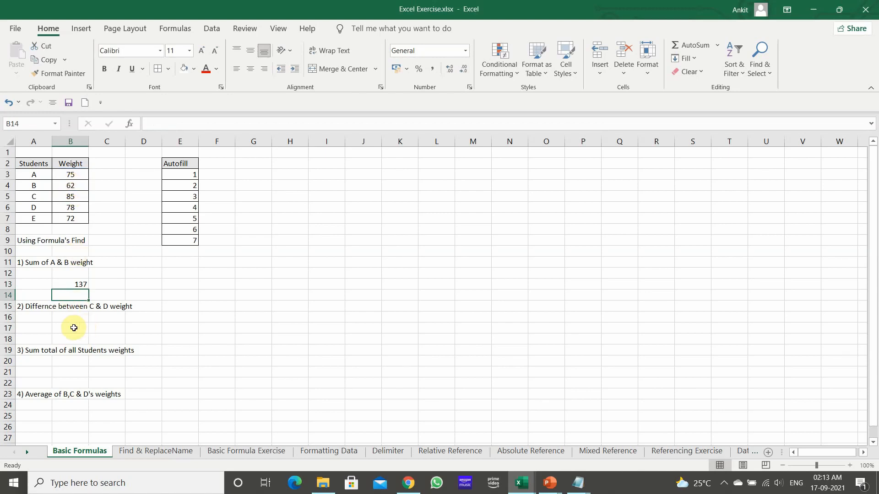
Step: Enter the formula =B5-B6 in cell B17 to find the difference between the weights of C and D
key(Down)
key(Down)
key(Down)
text(=)
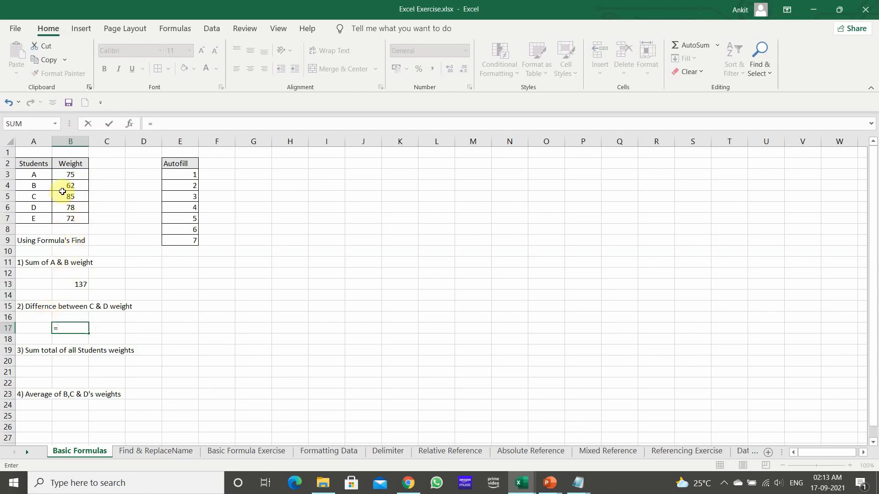
click(70, 199)
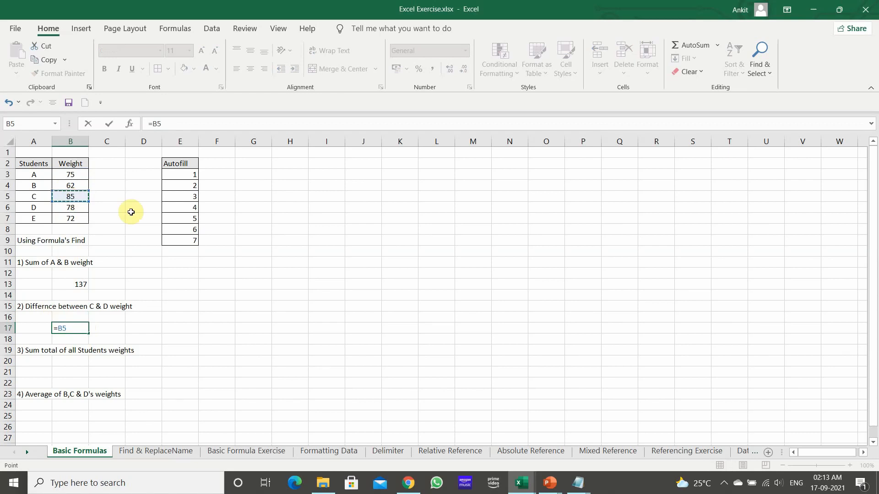
text(-)
click(56, 205)
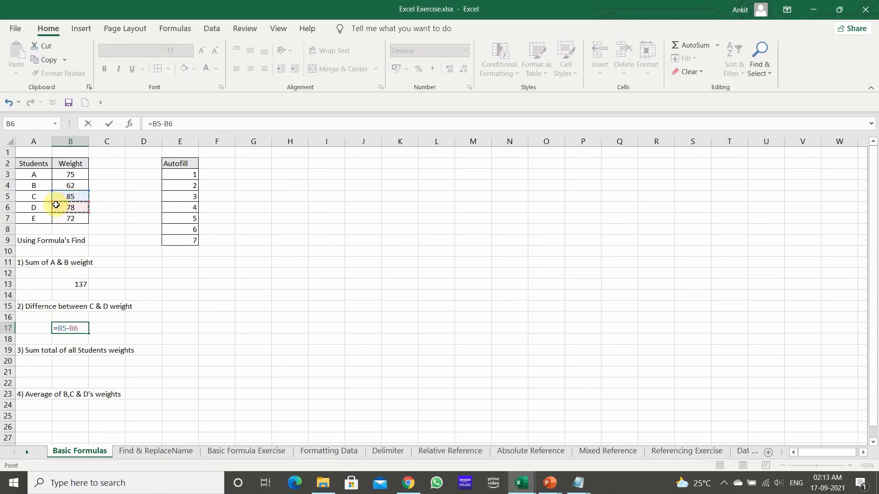
key(Return)
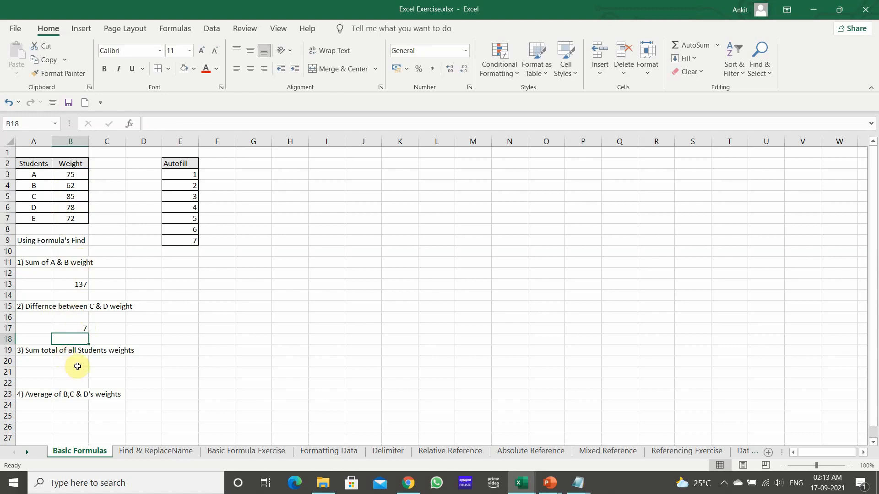
Step: Enter the formula =B3+B4+B5+B6+B7 in cell B21 to total all students' weights, and reselect that cell
click(77, 371)
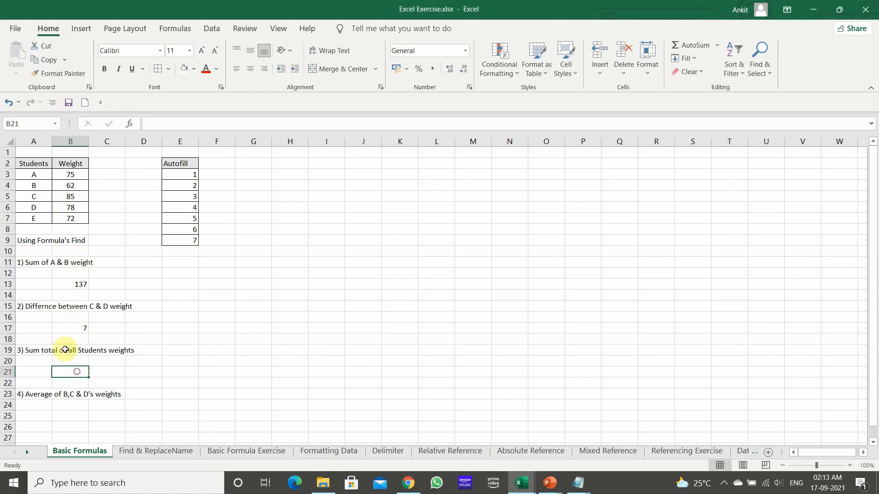
text(=)
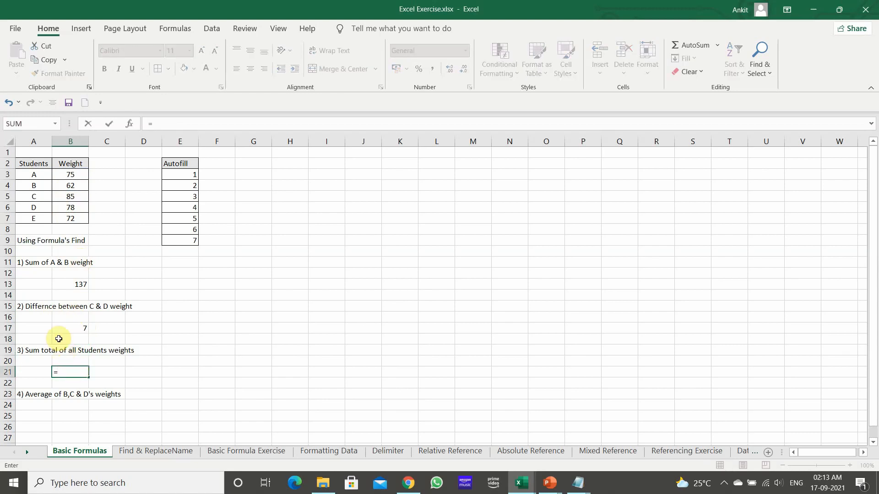
click(72, 176)
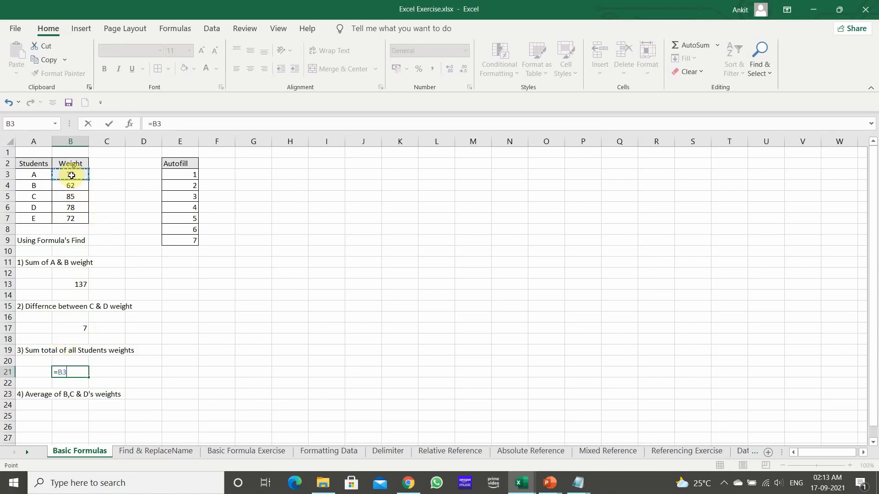
text(+)
click(63, 186)
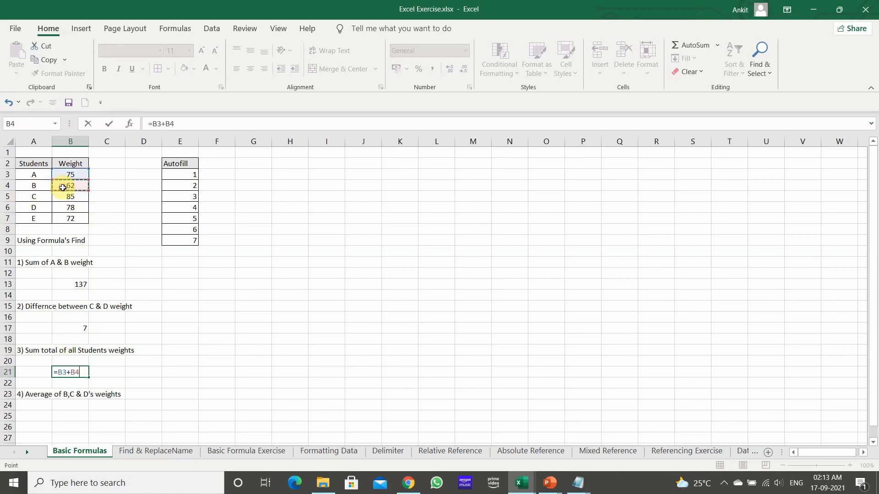
text(+)
click(69, 197)
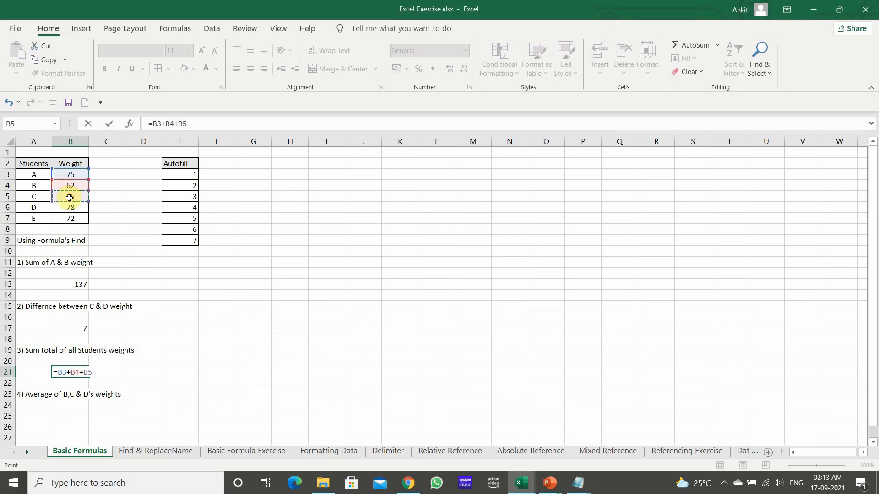
text(+)
click(74, 204)
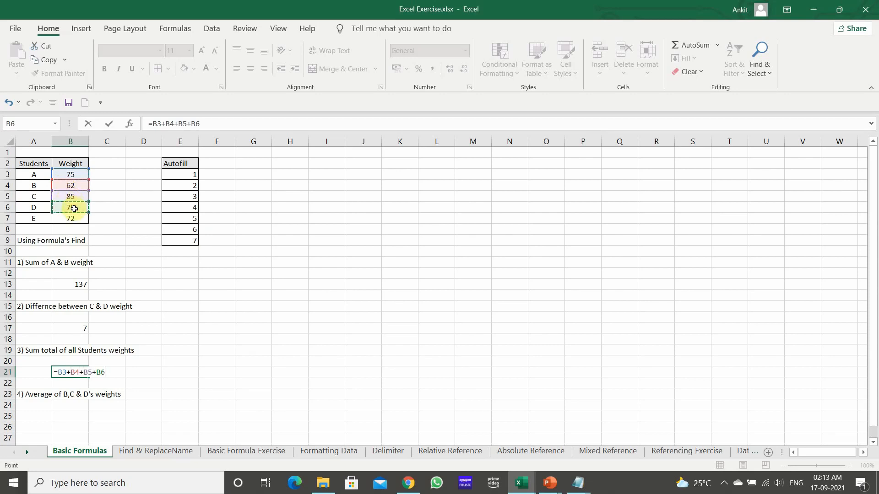
text(+)
click(72, 219)
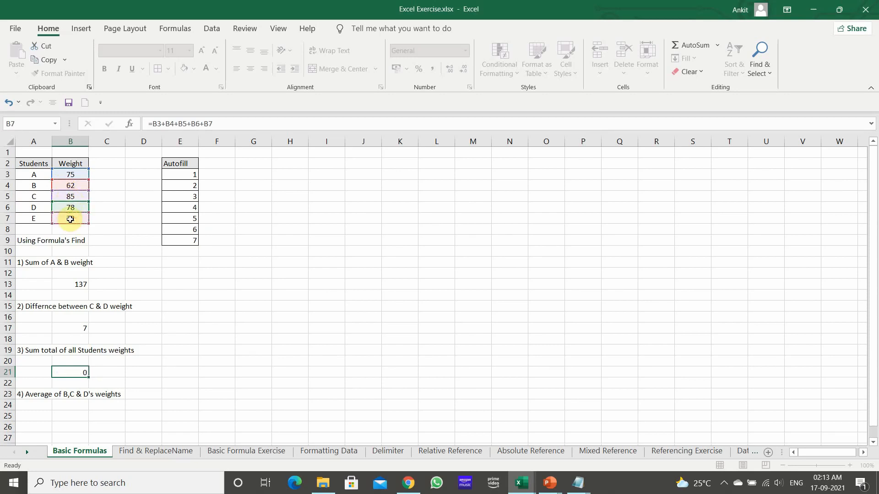
key(Return)
click(77, 371)
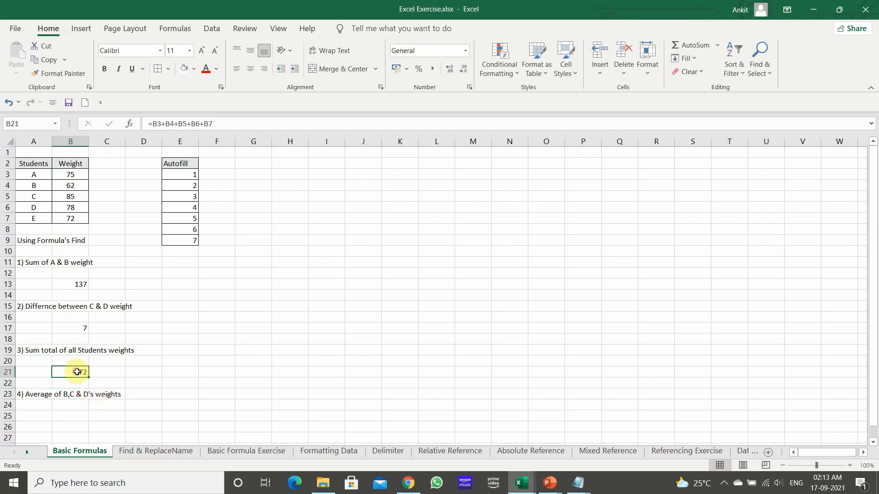
Step: Find SUM with the Insert Function search and use it in cell D21 to total the range B3:B7
click(130, 371)
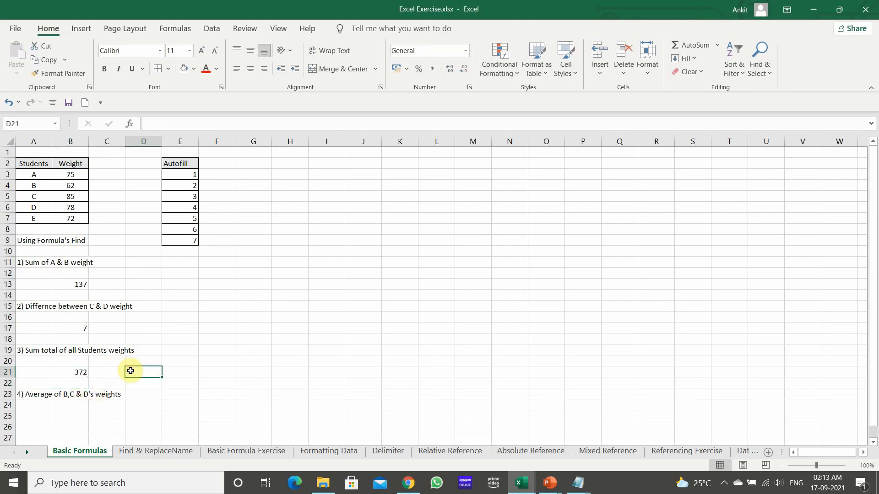
click(129, 124)
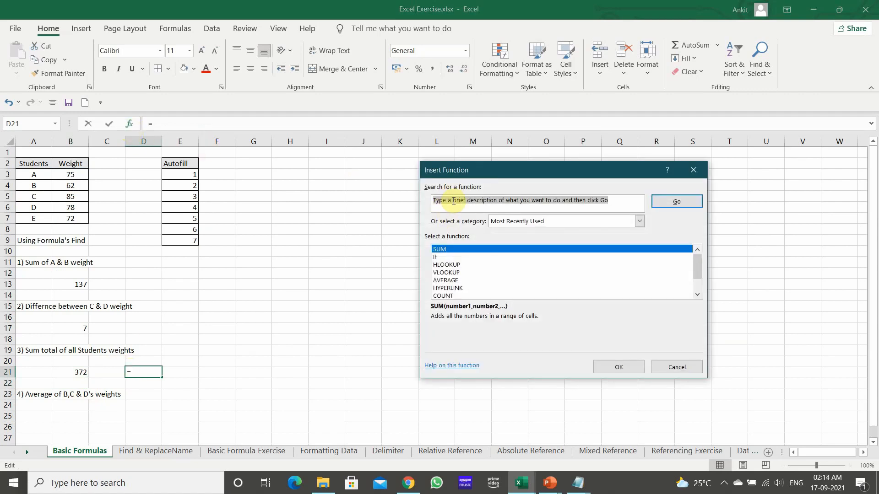
click(429, 202)
text(sum)
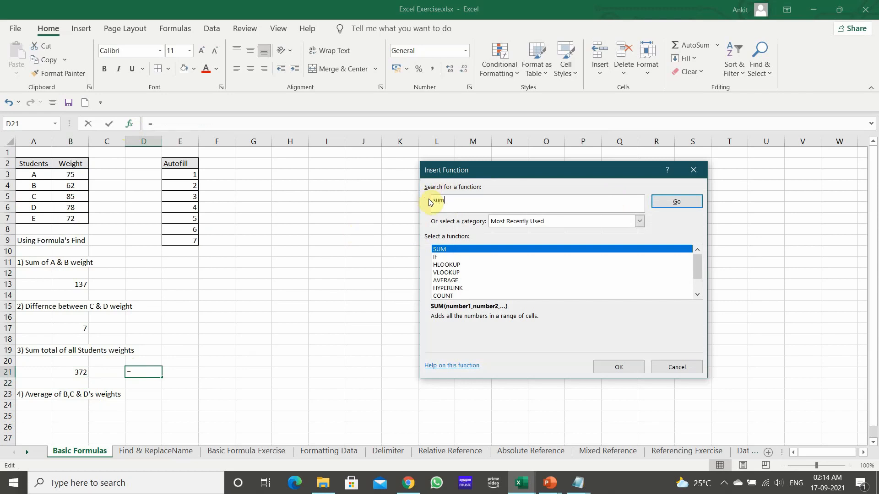
click(677, 202)
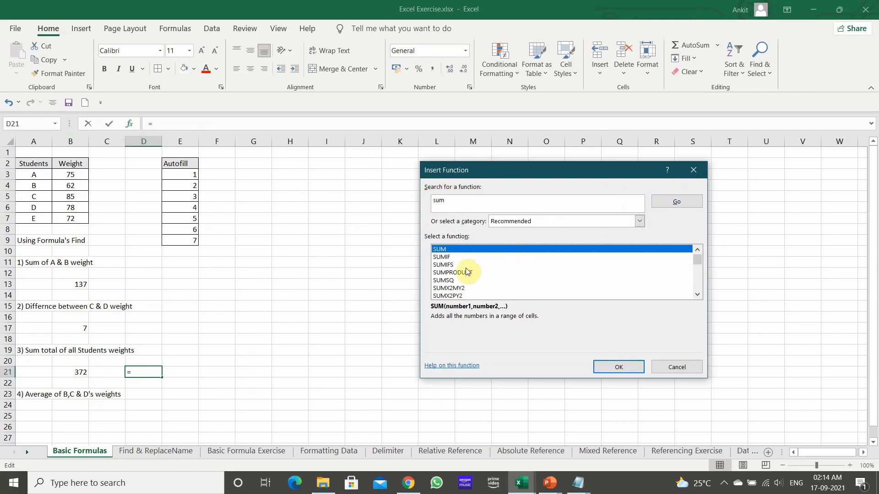
click(464, 248)
click(619, 366)
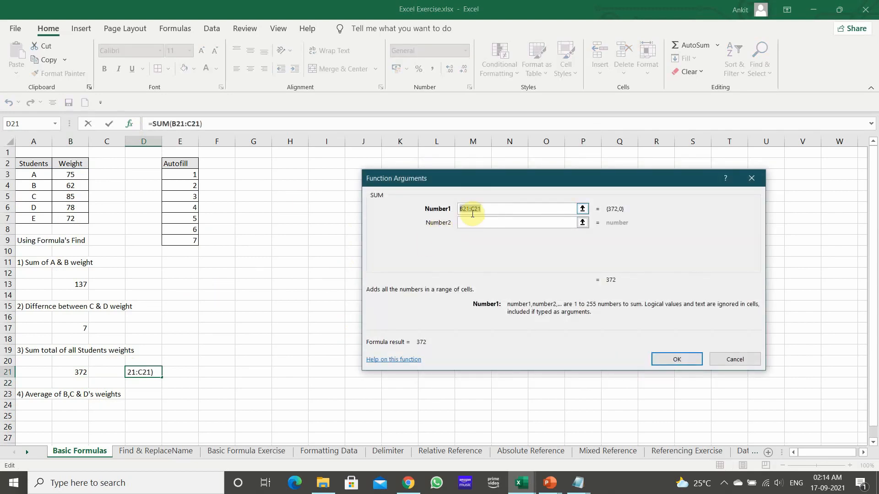
drag(70, 176, 70, 219)
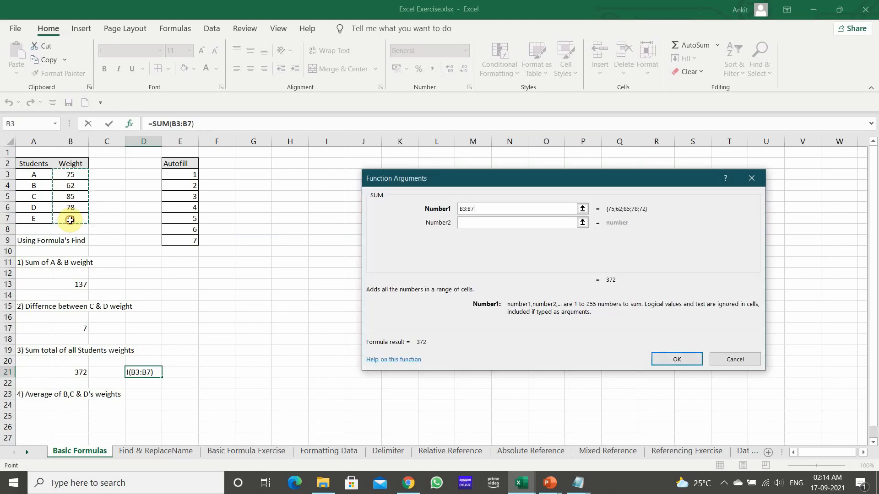
click(673, 360)
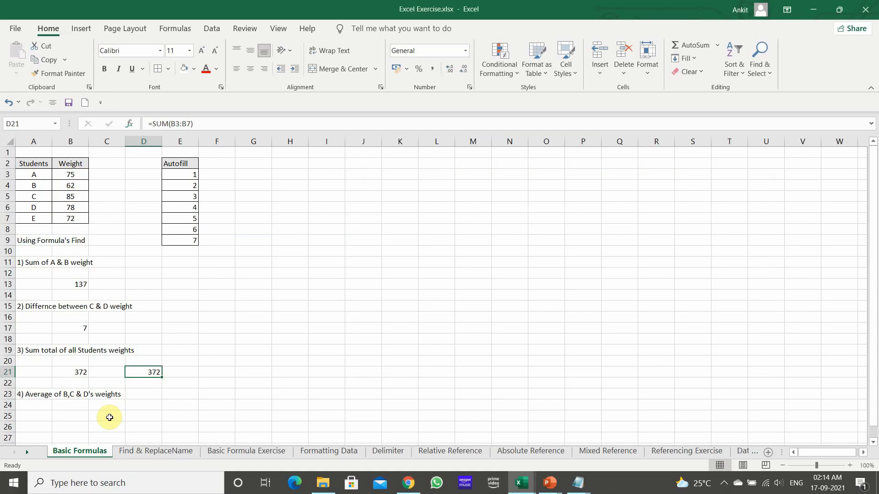
click(71, 185)
click(75, 196)
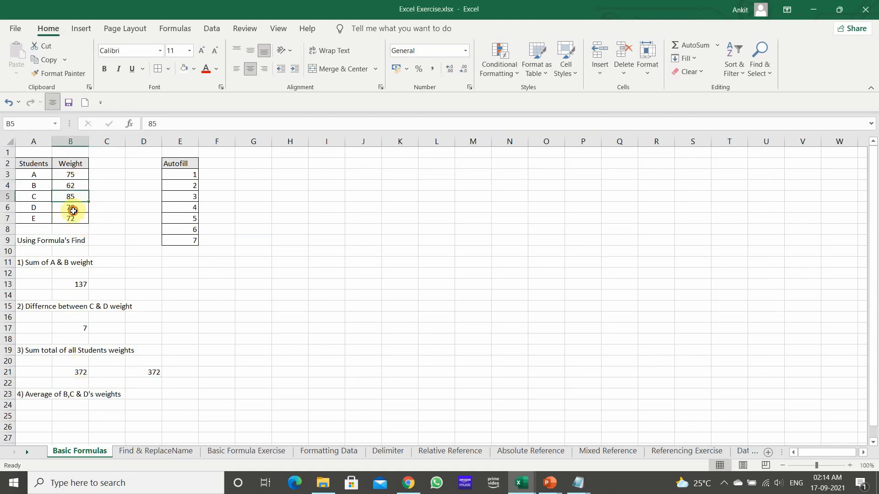
click(72, 208)
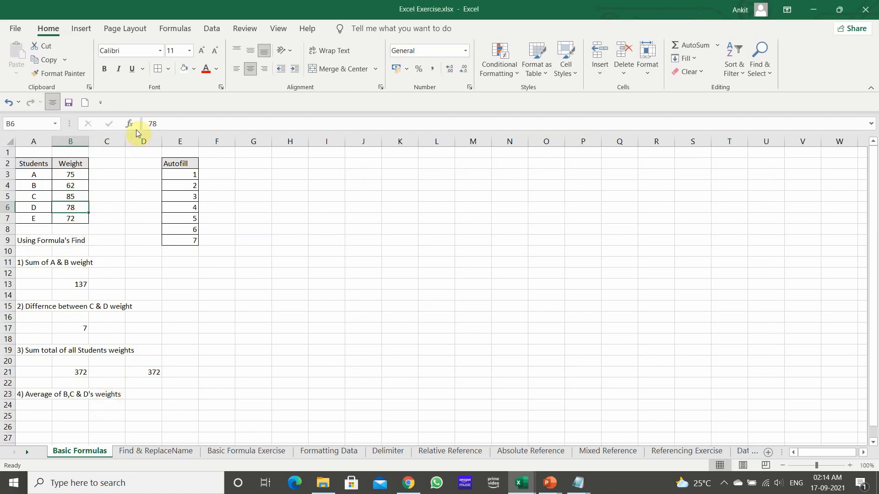
Step: Search for Average in Insert Function and start the AVERAGE function in cell C25
click(116, 419)
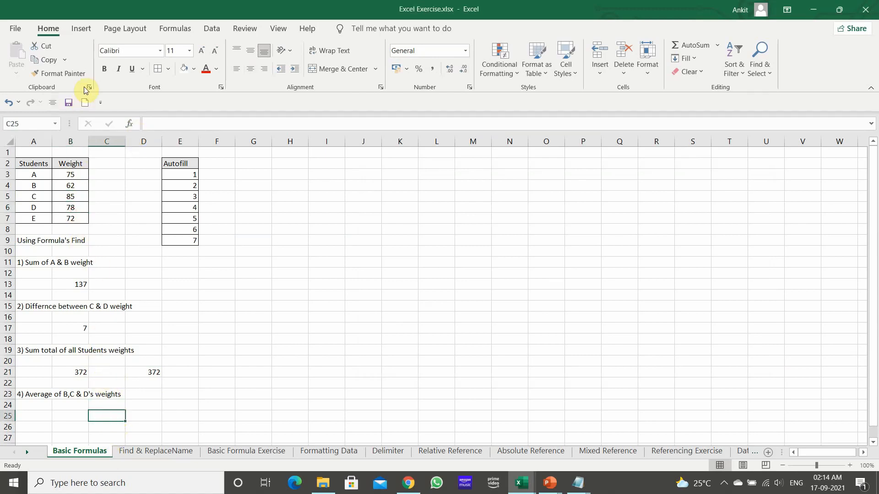
click(130, 127)
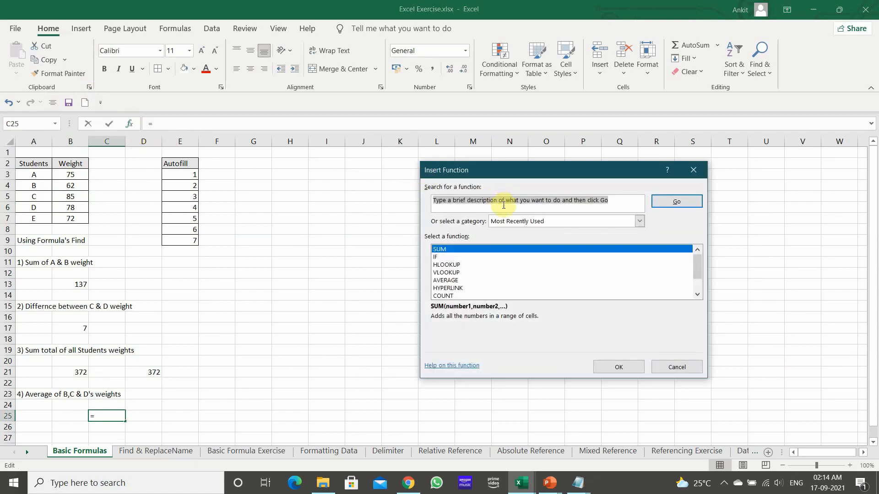
text(Aver)
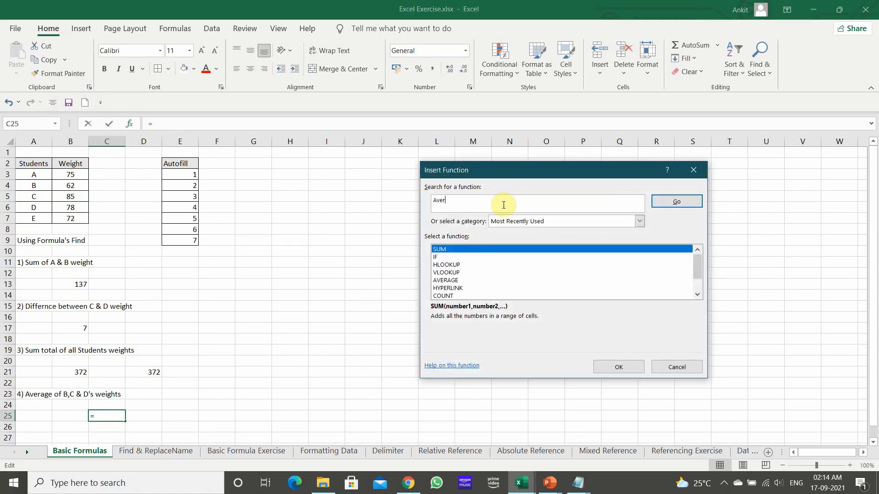
text(age)
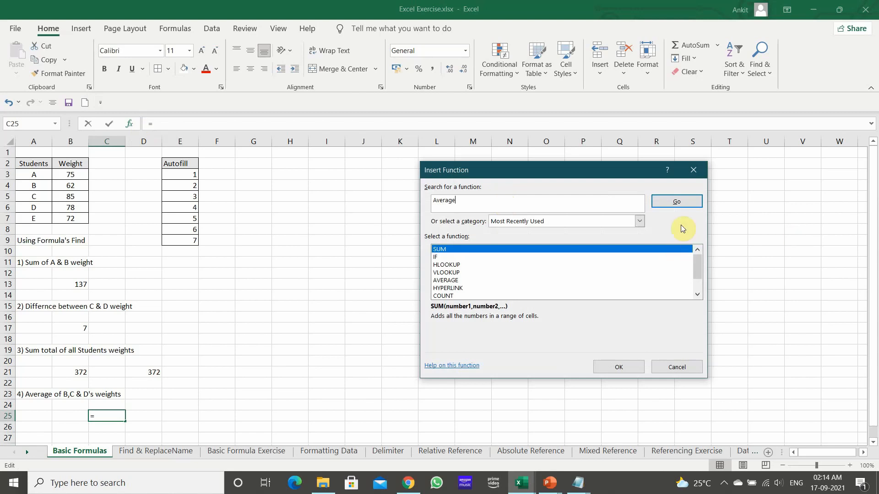
click(663, 202)
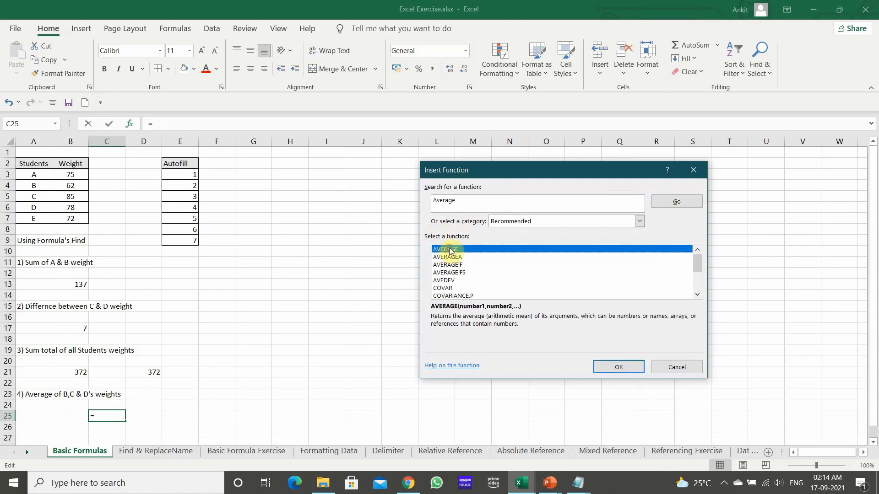
click(610, 368)
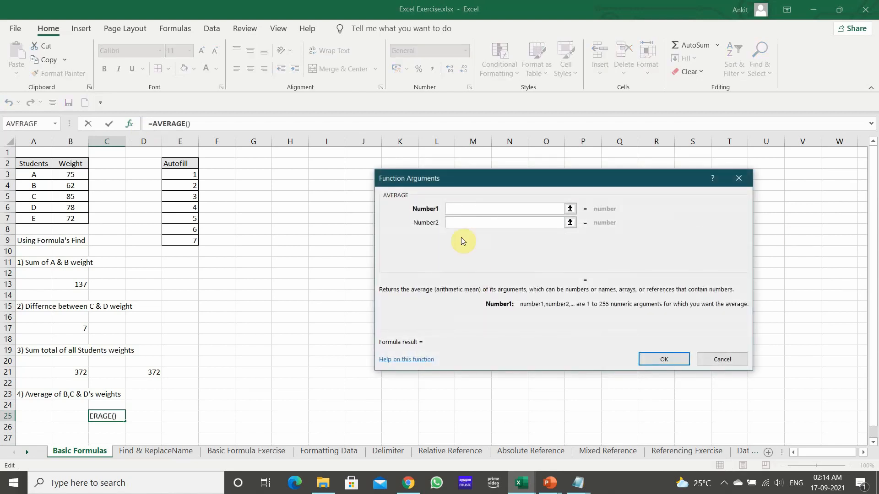
Step: Complete the AVERAGE function in cell C25 with B4, B5 and B6 as its three arguments
click(75, 184)
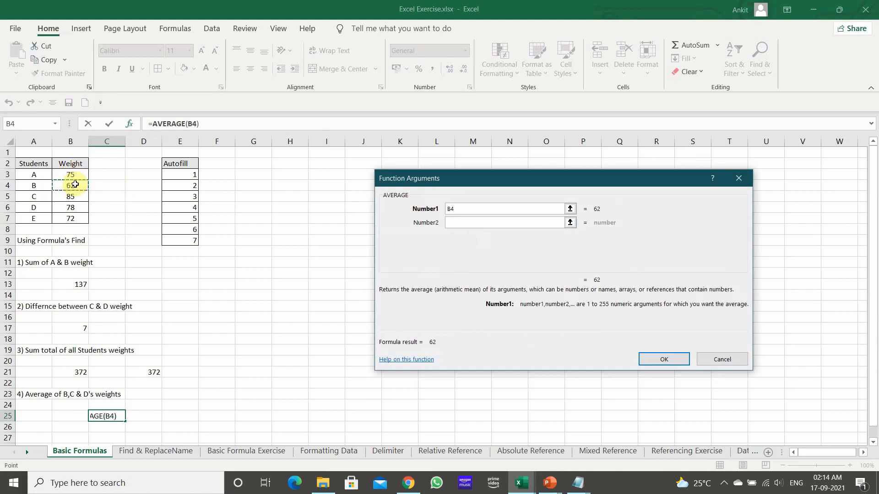
click(492, 221)
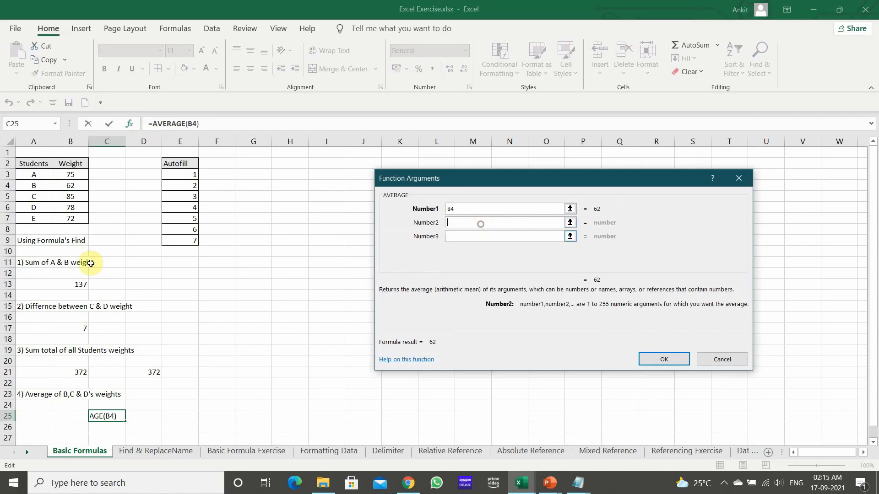
click(69, 199)
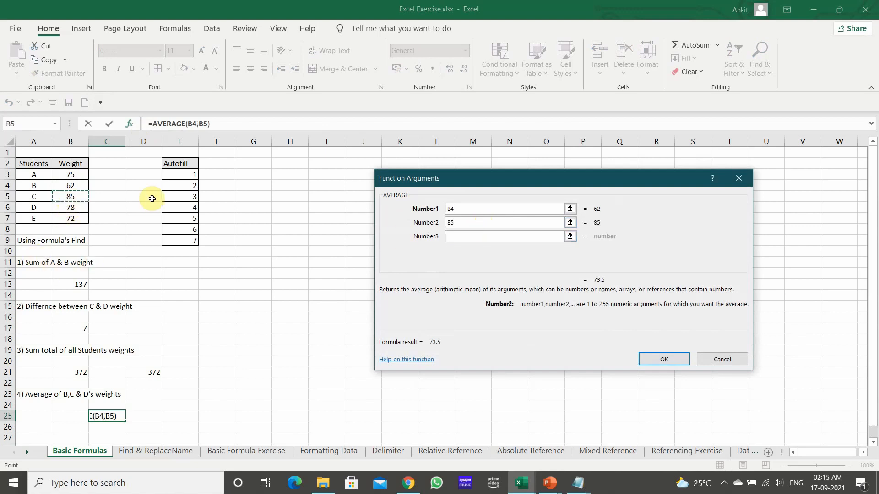
click(475, 236)
click(71, 209)
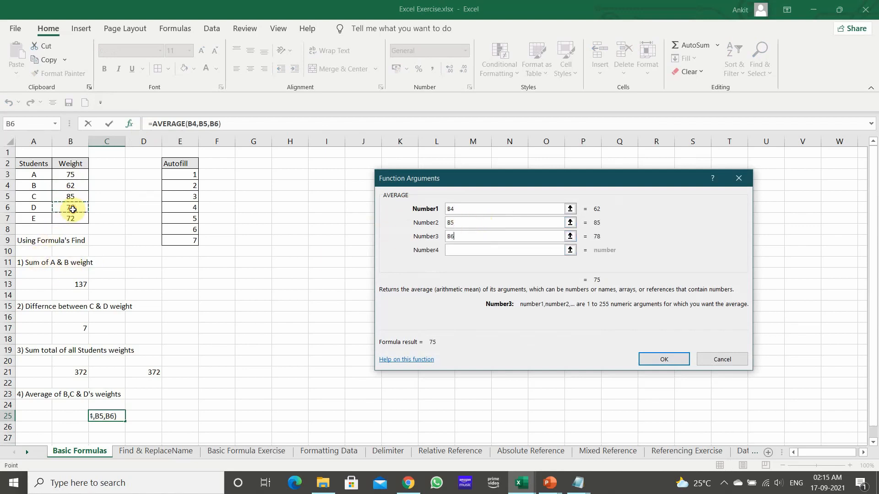
click(665, 360)
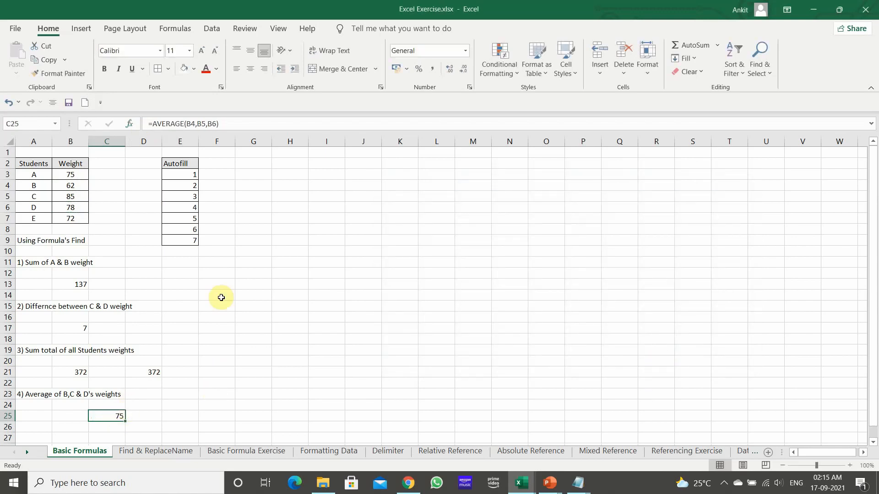
Step: Open the Find & ReplaceName sheet and find all cells containing ABC
click(172, 451)
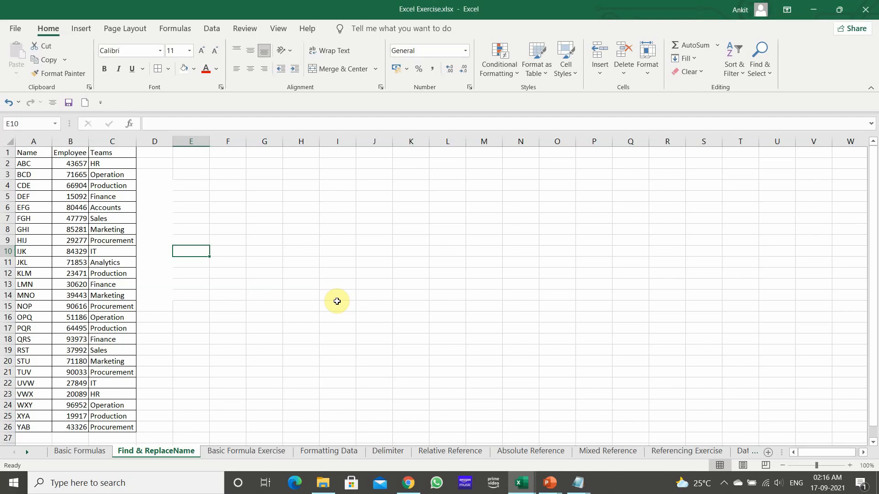
key(ctrl+f)
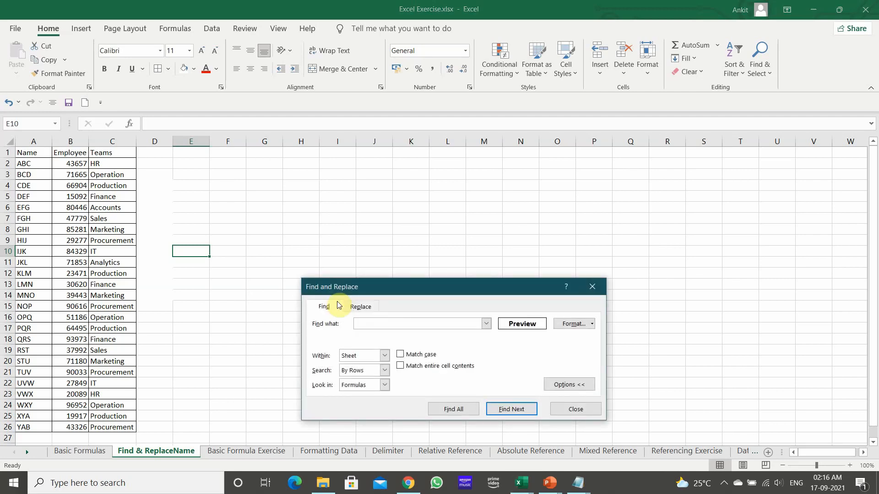
drag(414, 290, 399, 246)
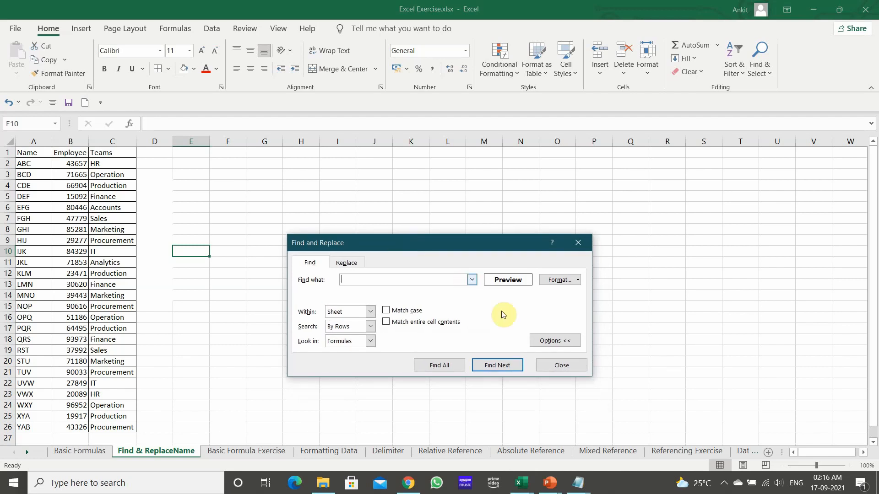
click(555, 341)
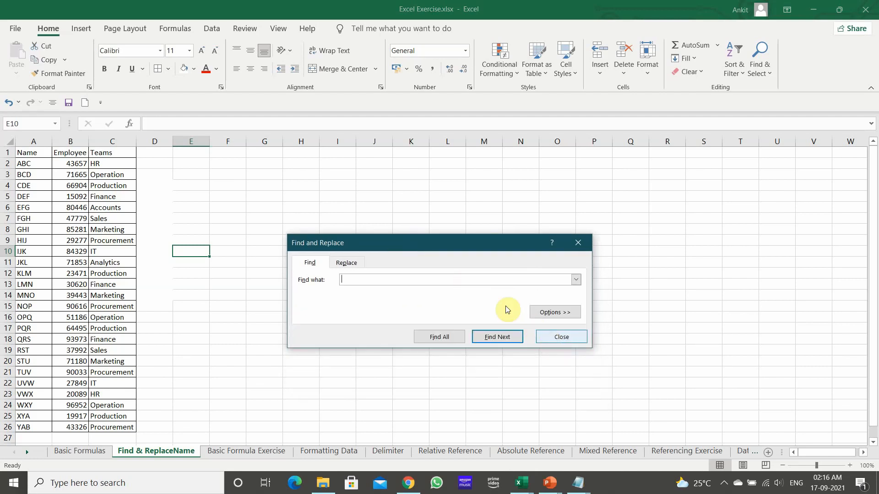
click(442, 280)
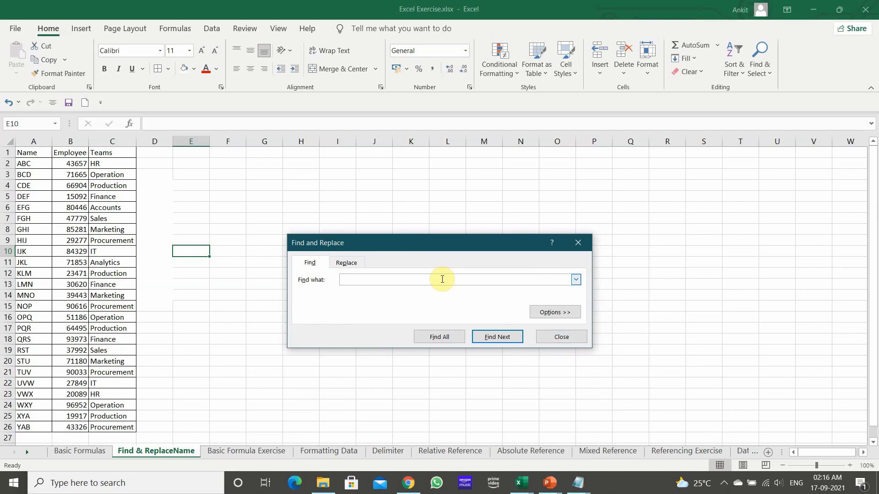
text(ABC)
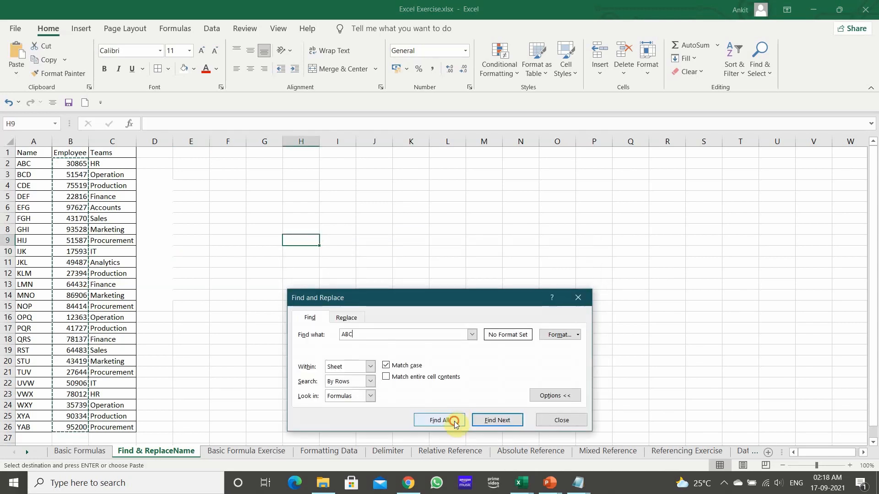
click(440, 417)
drag(427, 302, 417, 219)
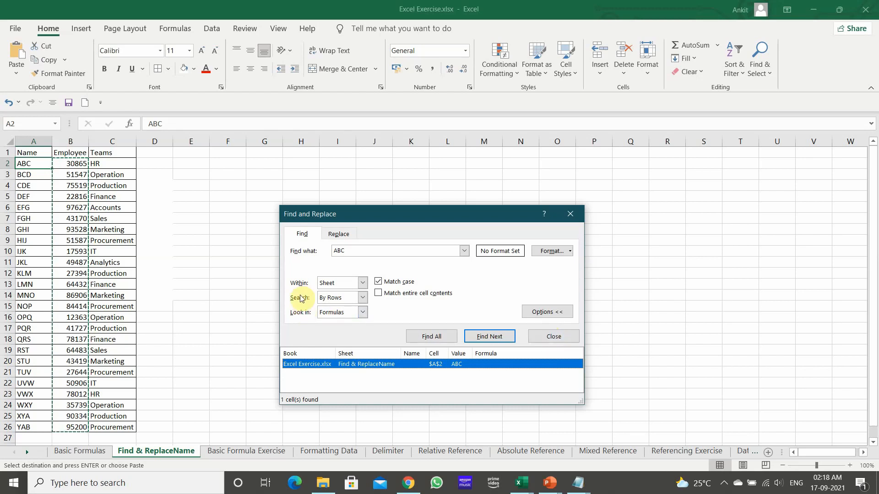
Step: Change the search text to BCD and find its match in the sheet
click(363, 250)
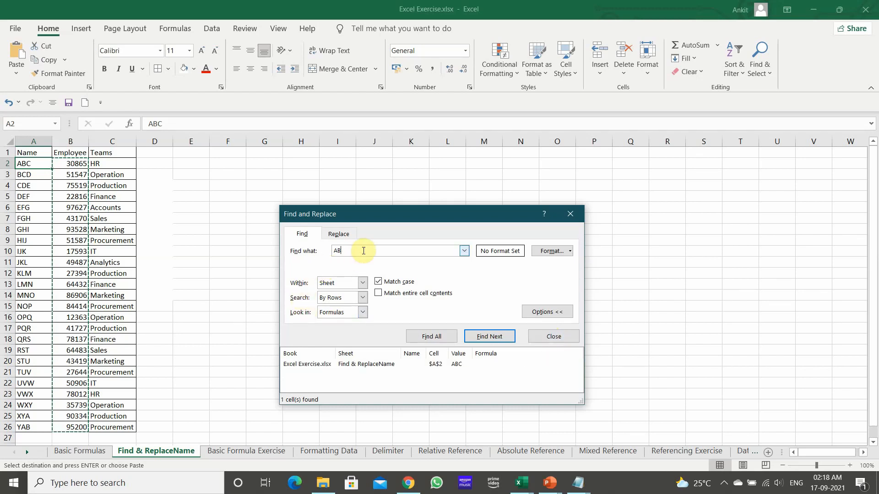
key(BackSpace)
key(BackSpace)
text(BCD)
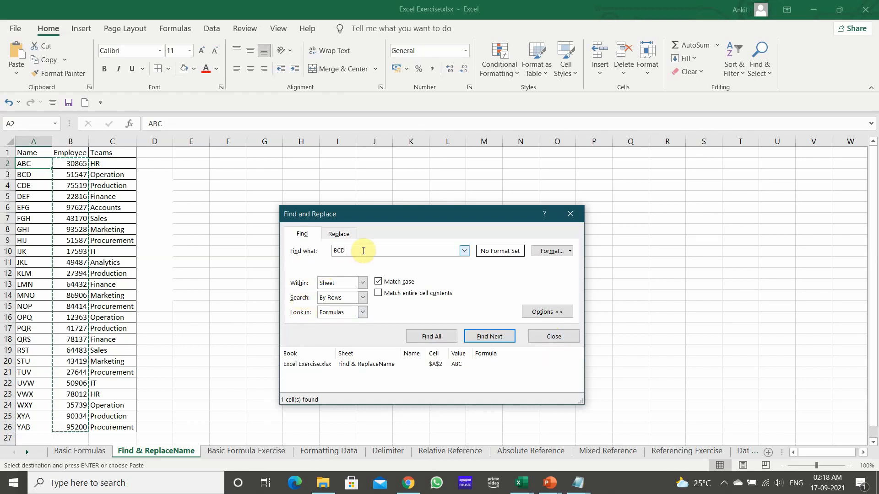
key(Return)
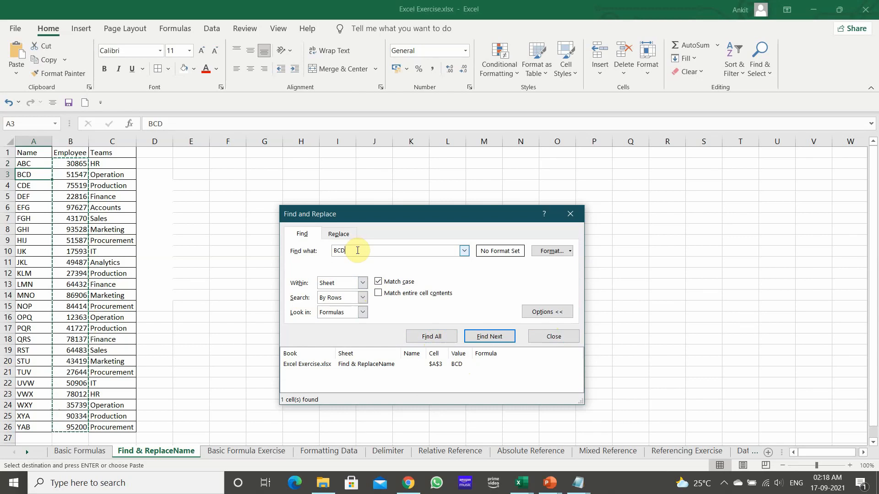
Step: Find all cells containing HR, visit the matches in C23 and C2, and close the search
key(BackSpace)
key(BackSpace)
key(BackSpace)
text(HR)
click(439, 337)
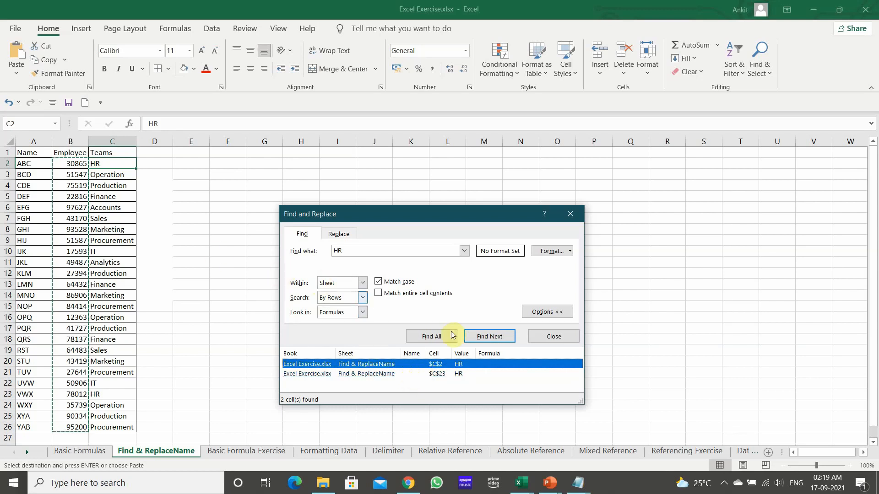
click(453, 372)
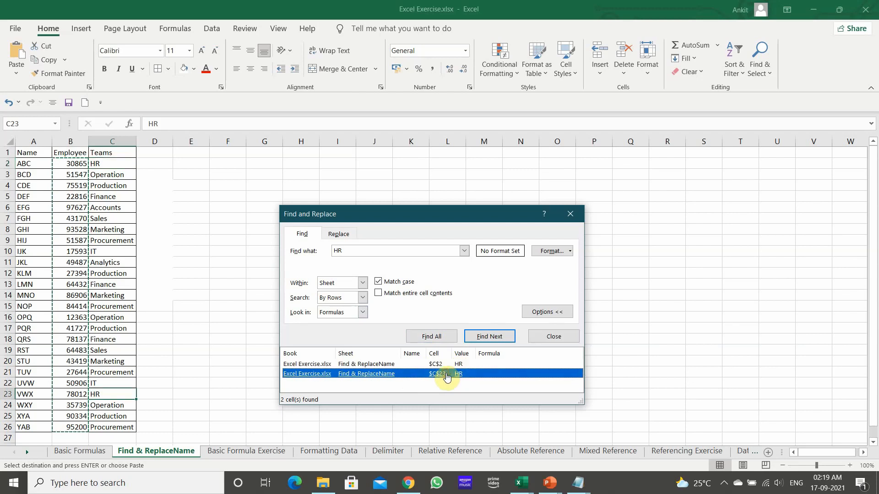
click(455, 365)
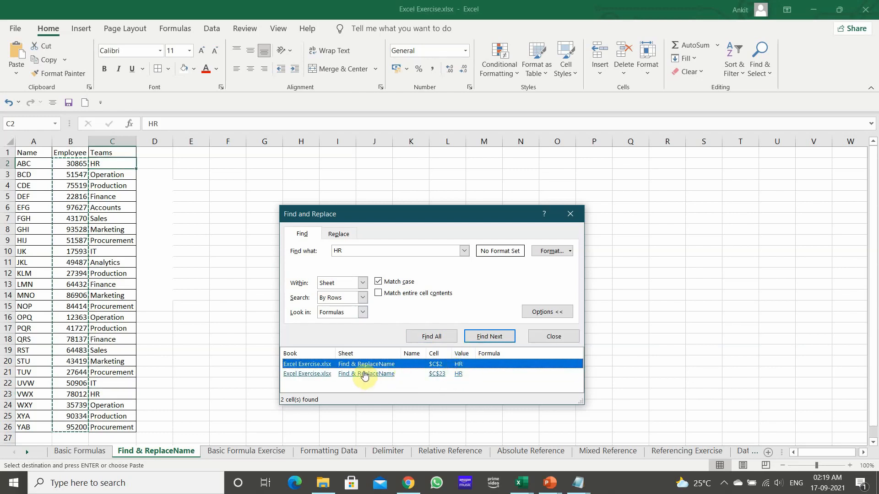
click(539, 338)
click(340, 338)
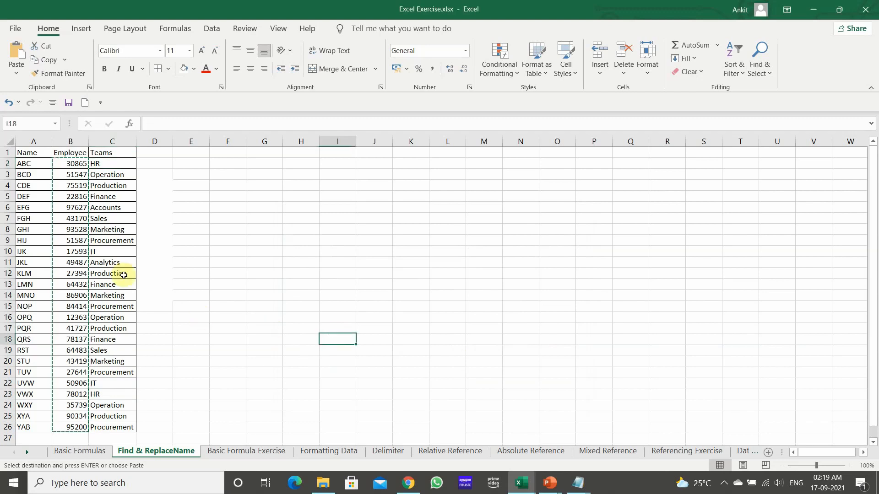
Step: Replace all occurrences of ABC with abc in the sheet and close Find and Replace
click(43, 161)
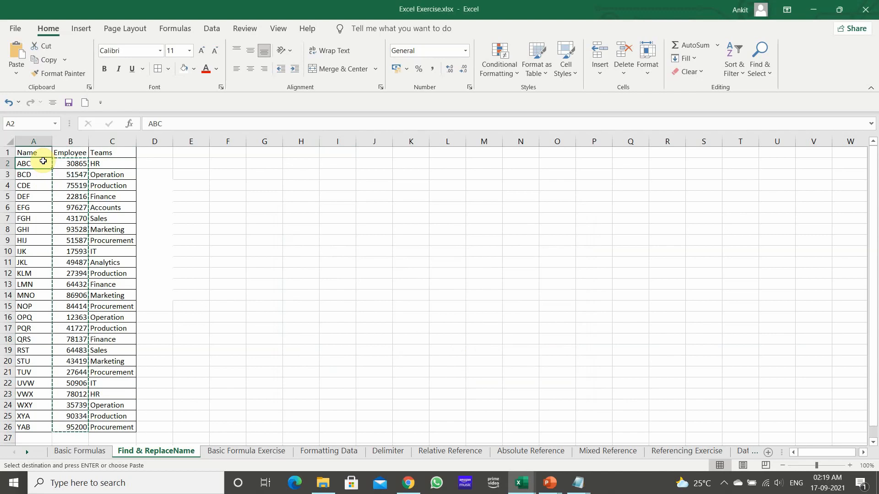
click(63, 164)
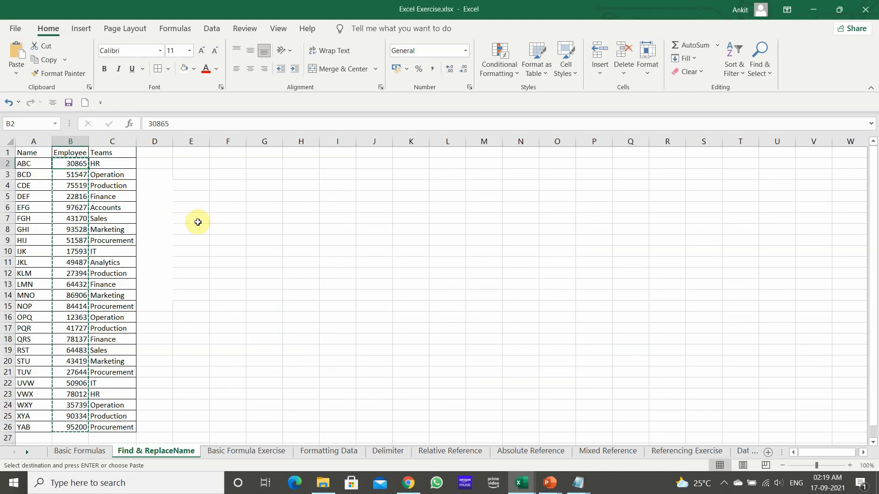
key(ctrl+f)
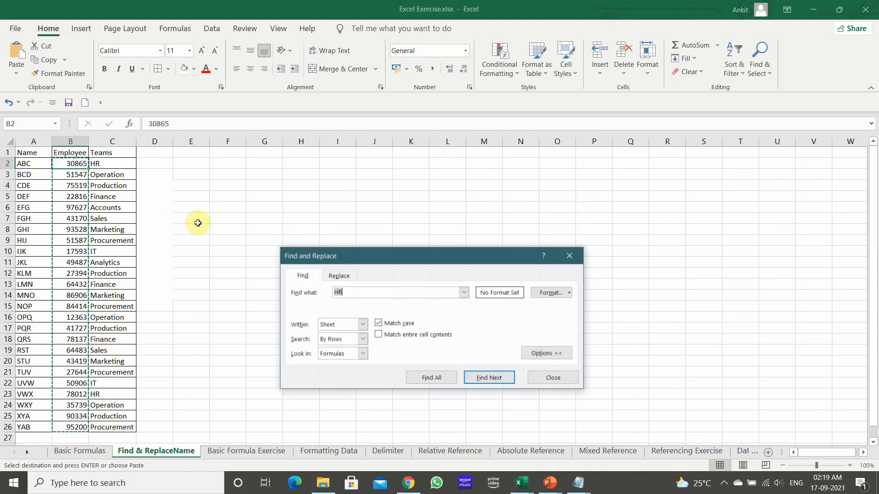
click(340, 275)
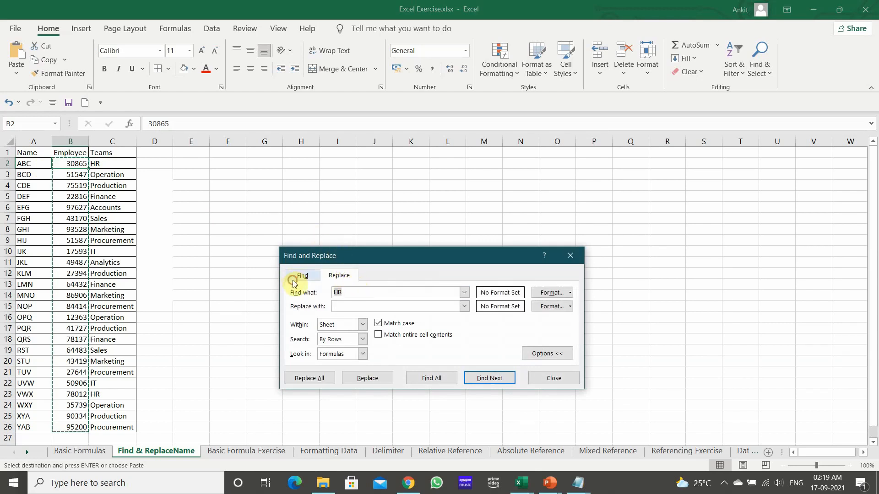
key(BackSpace)
key(BackSpace)
text(ABC)
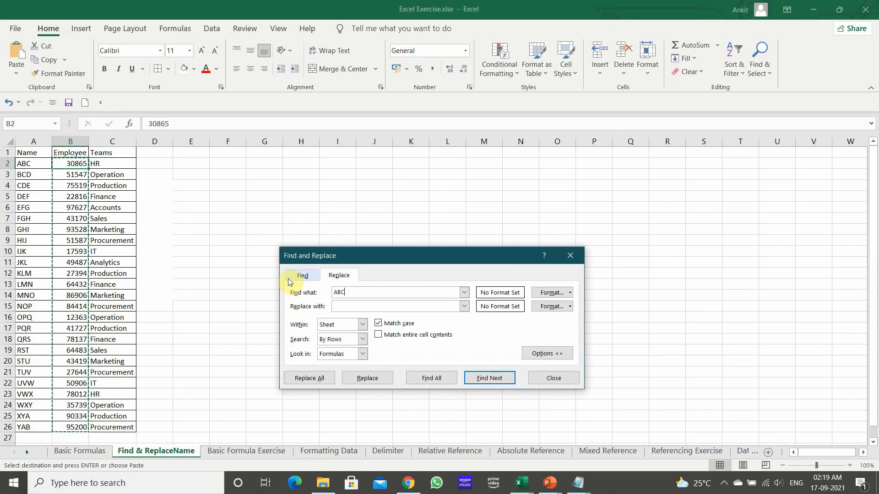
click(357, 305)
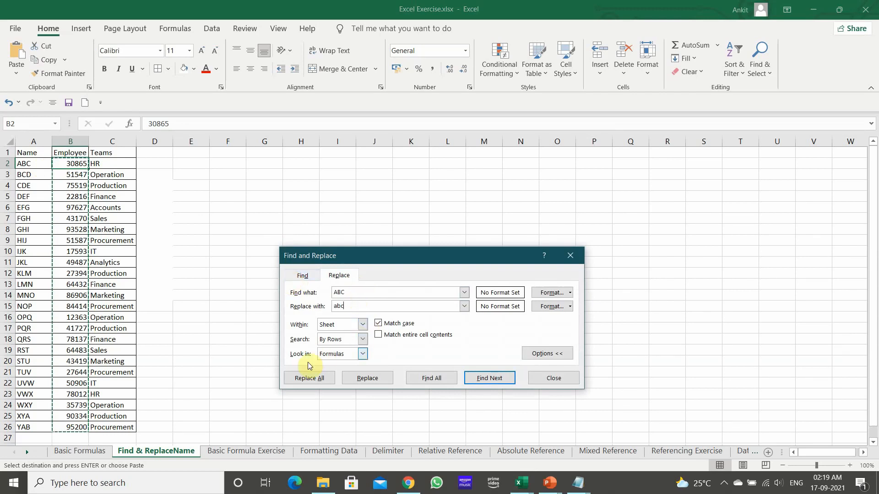
click(320, 382)
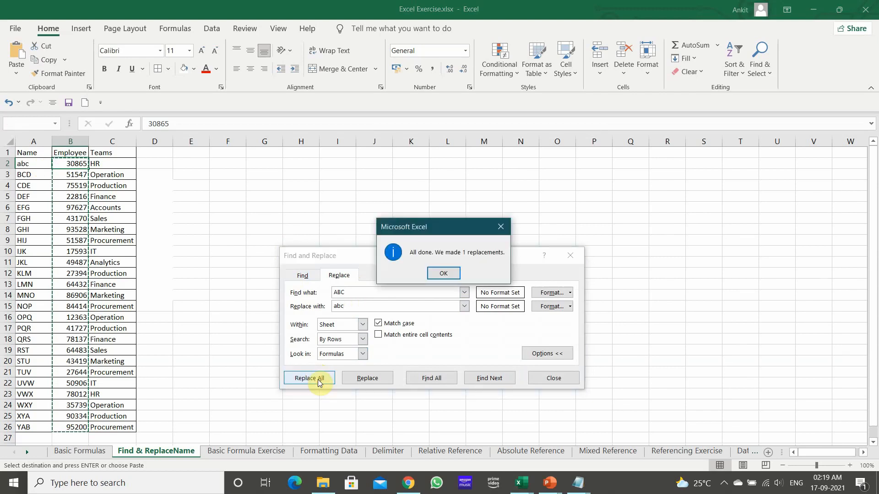
click(444, 280)
click(543, 380)
click(252, 242)
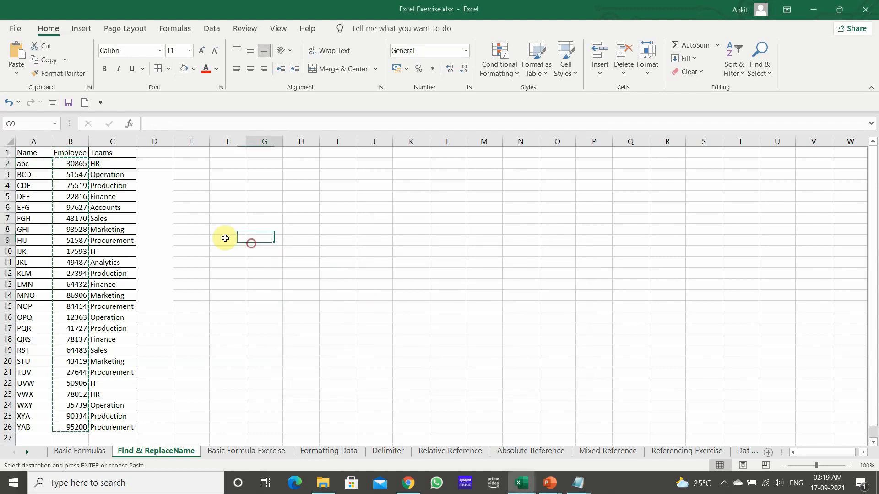
Step: Replace all occurrences of BCD with bcd in the sheet and close Find and Replace
click(37, 165)
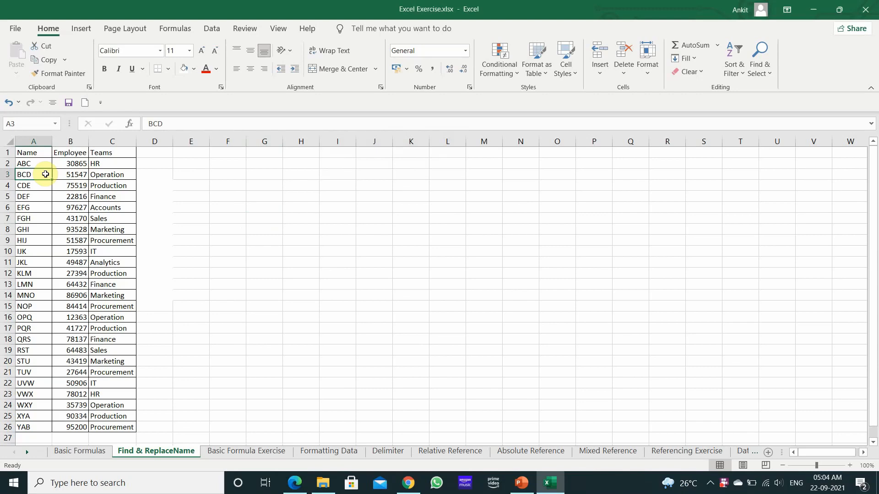
key(ctrl+h)
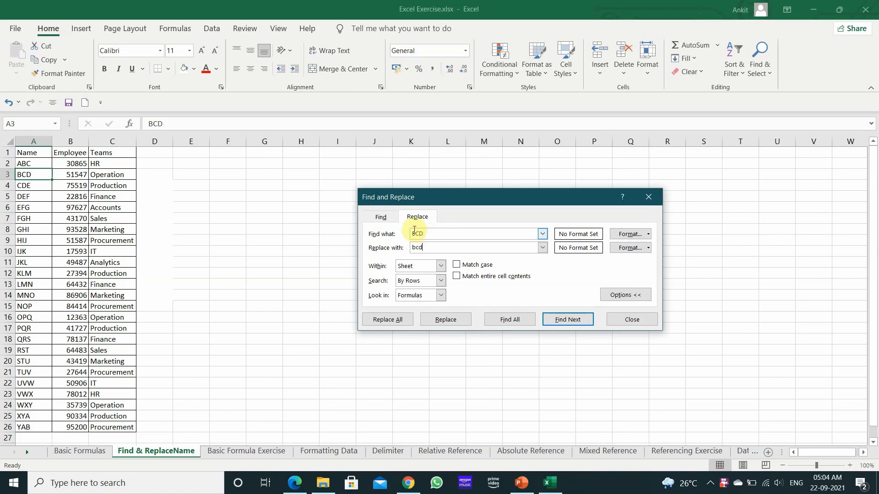
click(390, 322)
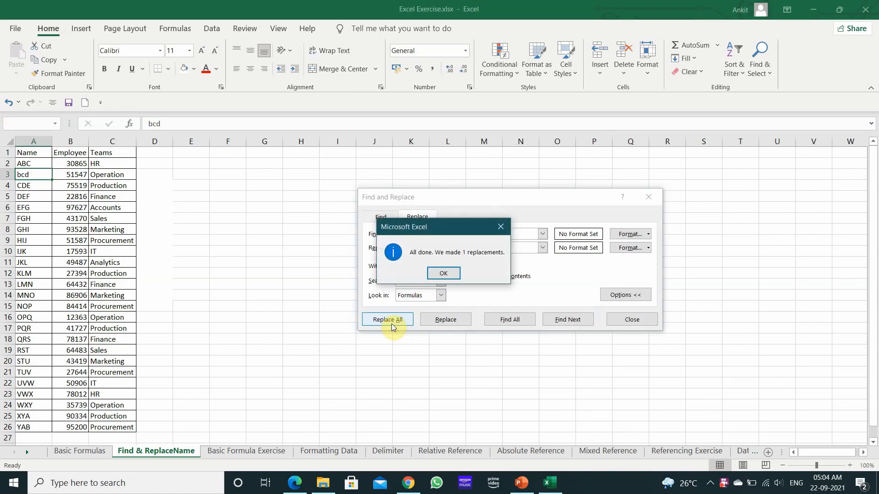
click(441, 272)
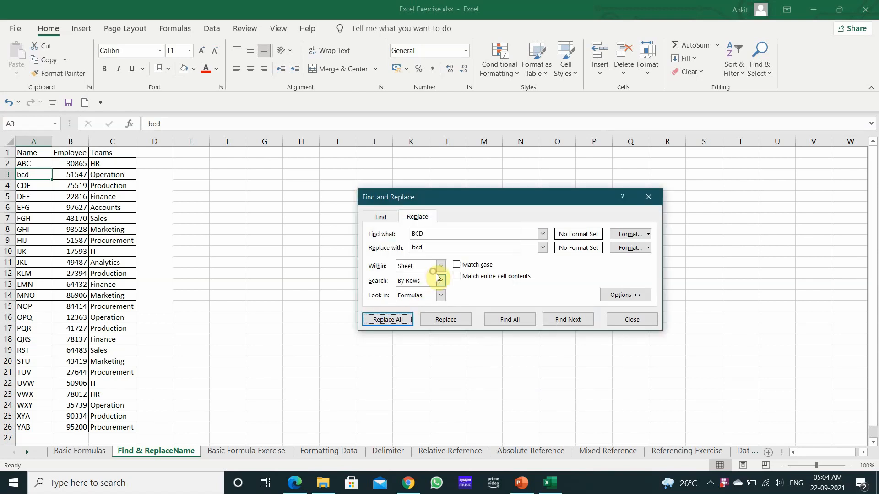
click(639, 319)
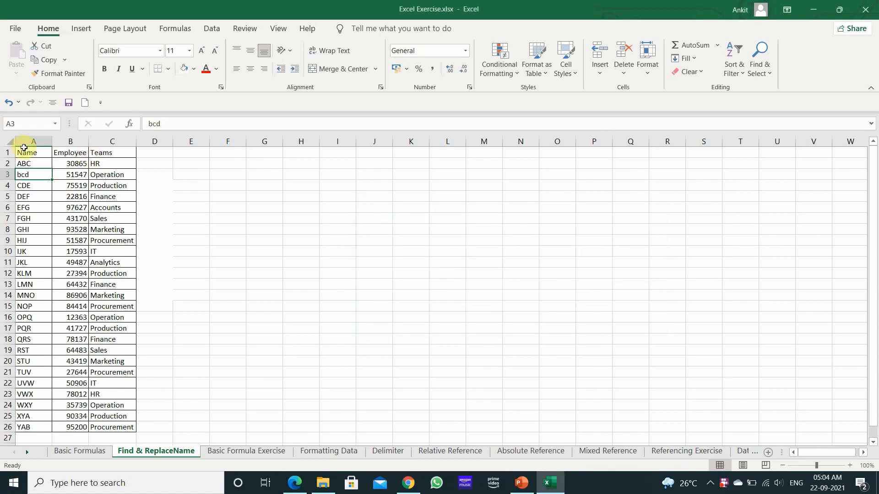
Step: Enter the number 123 in cell G5 of the Find & ReplaceName sheet
click(194, 196)
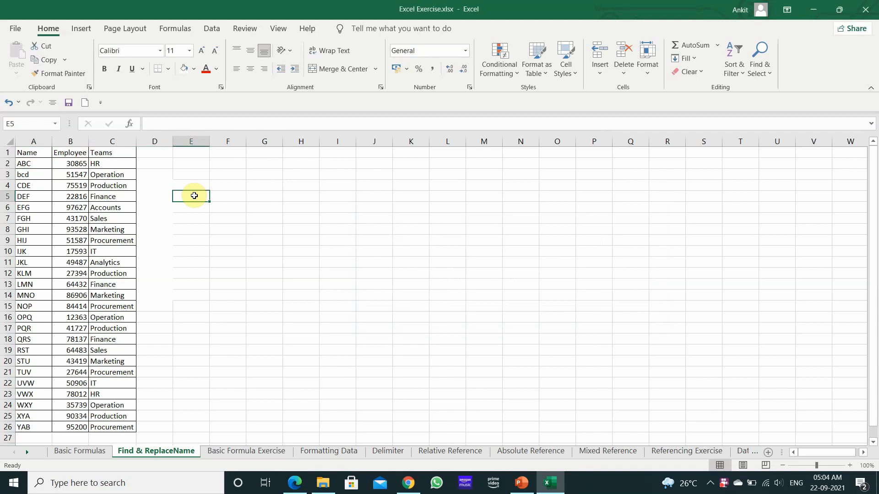
click(254, 195)
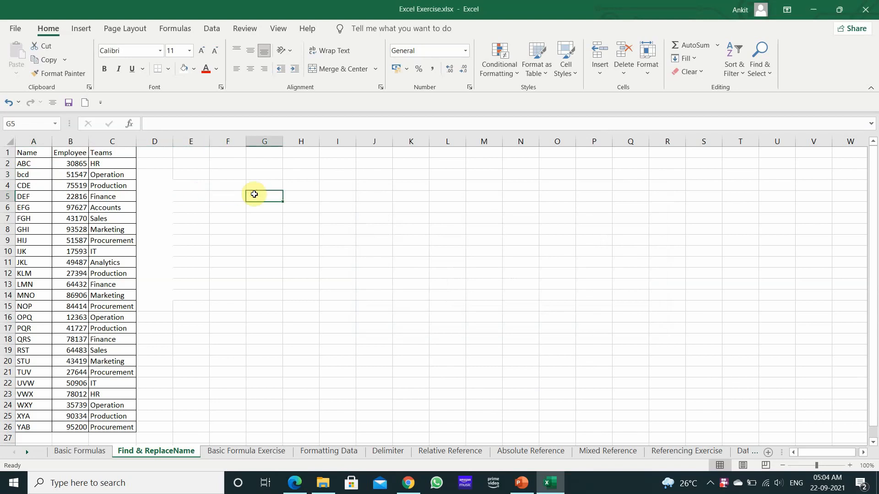
text(123)
key(Return)
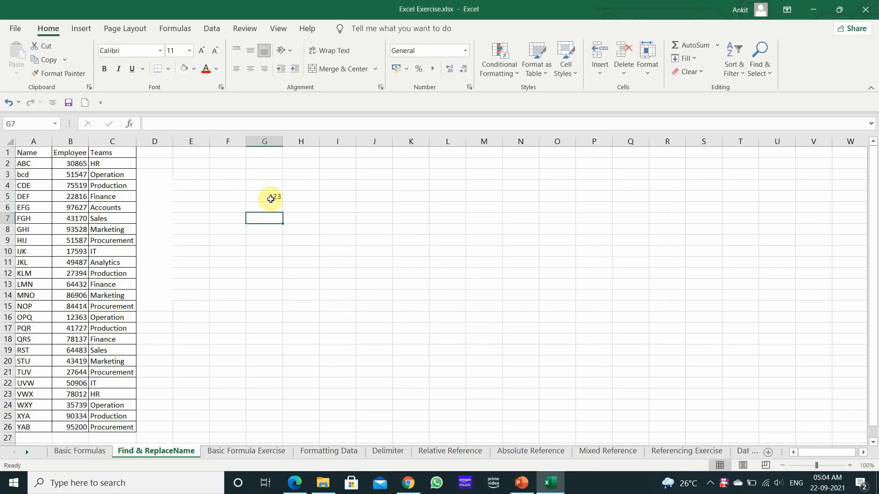
Step: Preview the Number and Currency formats for G5 in Format Cells, and choose Percentage with 2 decimal places
click(270, 198)
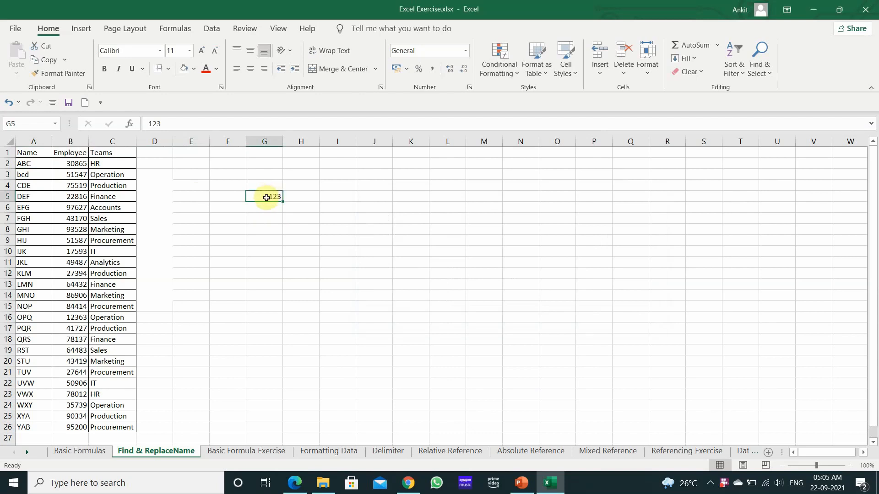
right_click(266, 197)
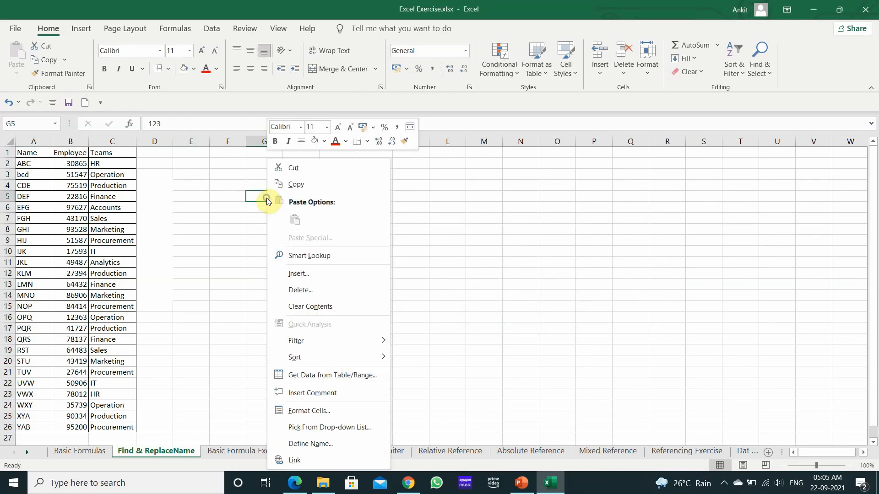
click(321, 407)
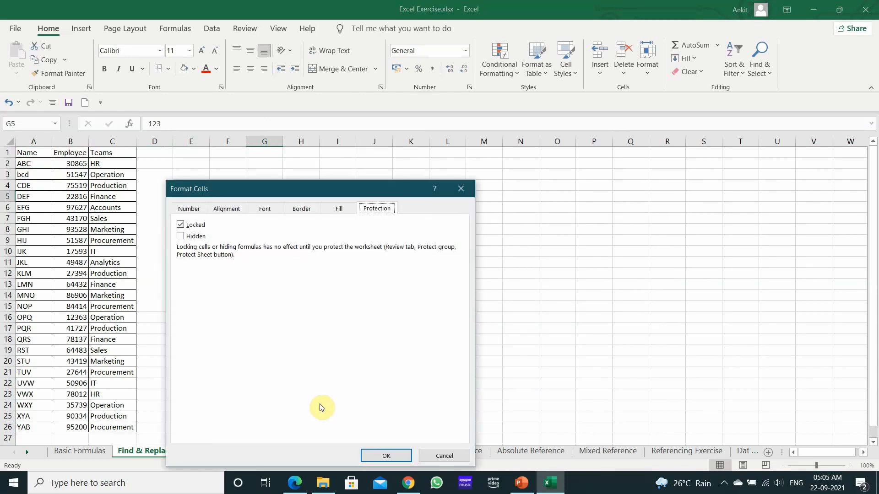
drag(202, 186, 427, 163)
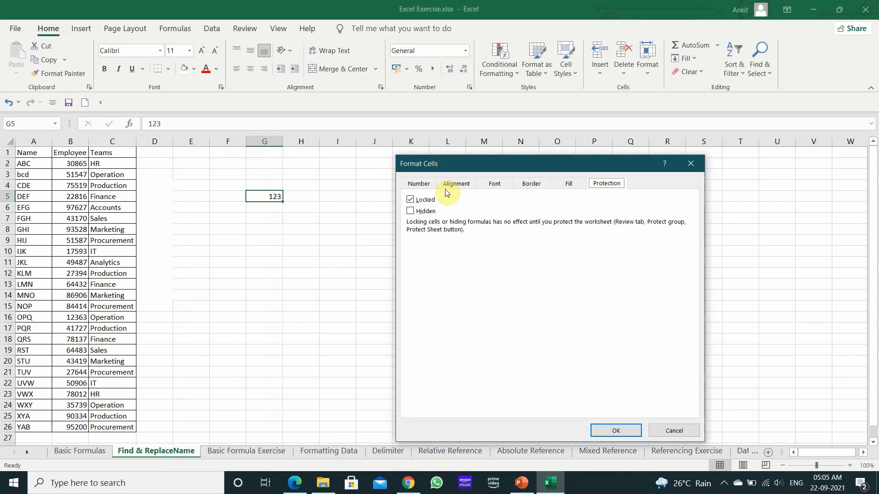
click(421, 185)
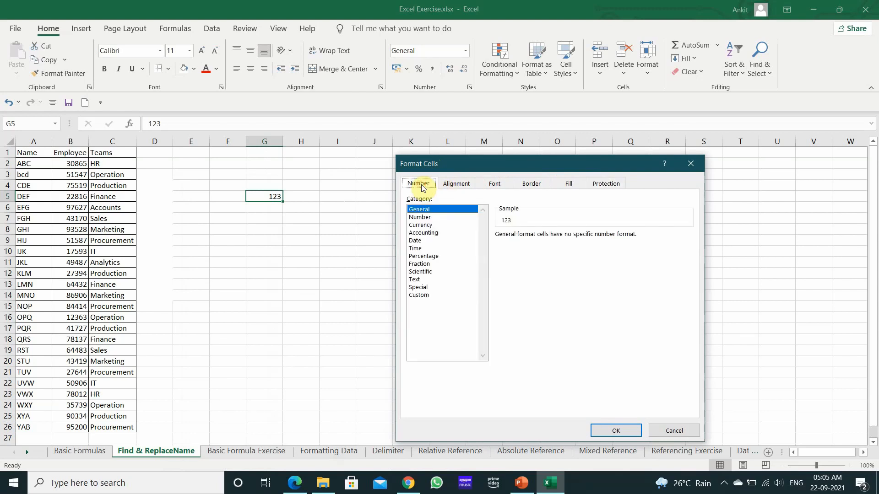
click(425, 217)
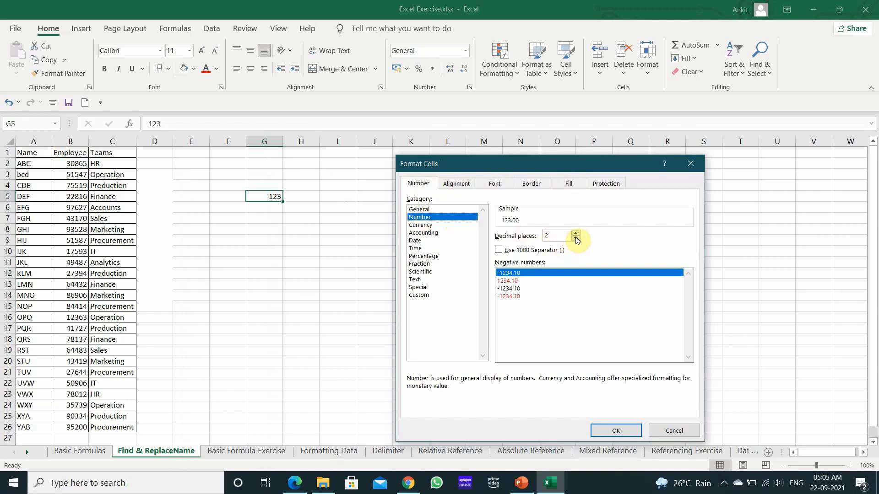
click(425, 226)
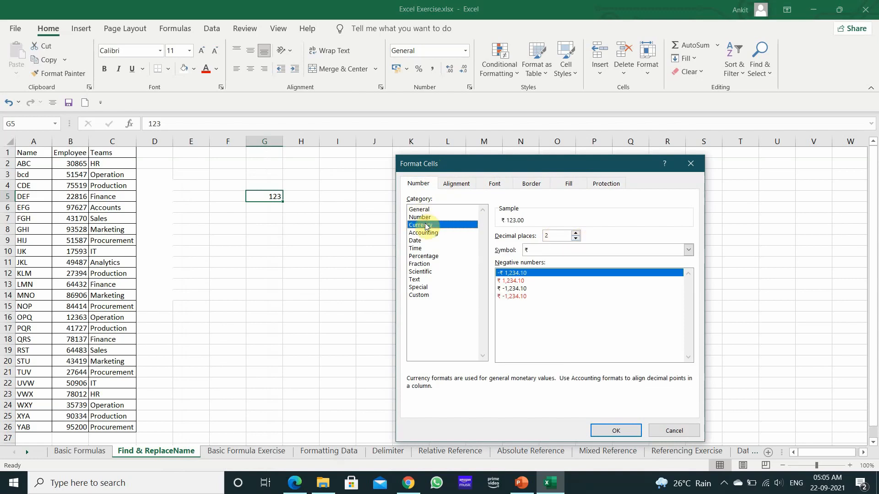
click(422, 256)
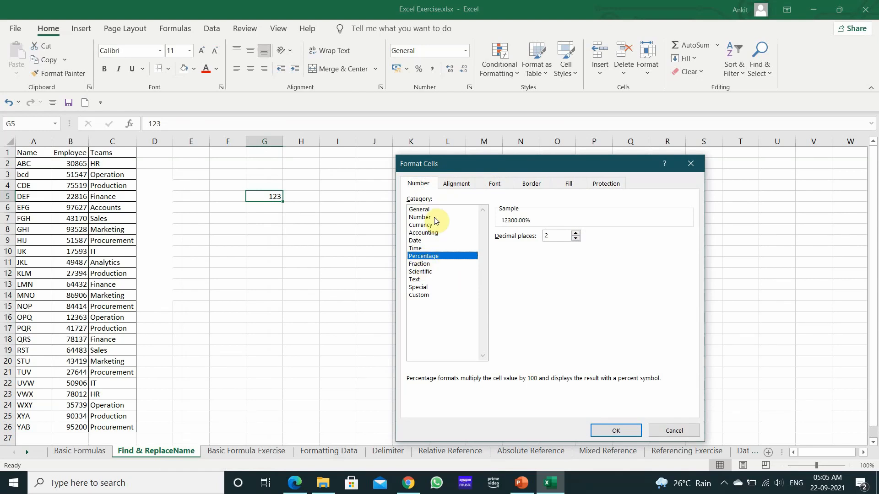
Step: Try tilting the text orientation of G5 to -6 degrees in the alignment settings
click(462, 186)
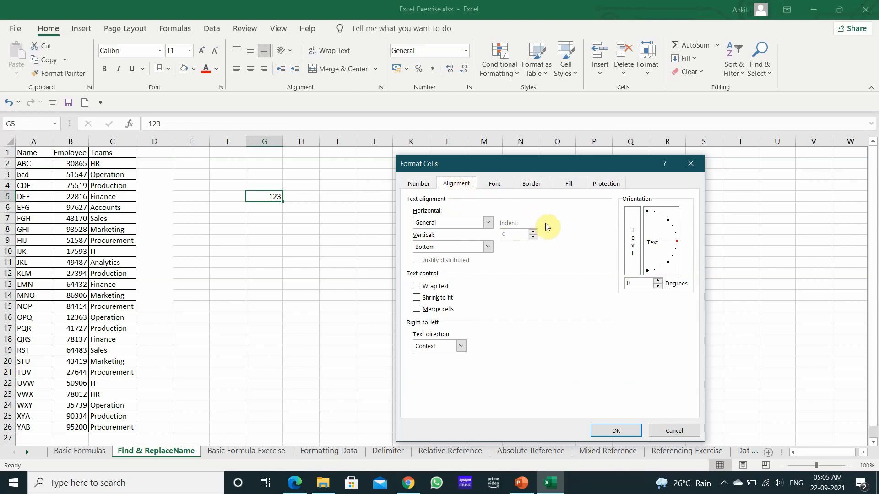
click(657, 287)
click(657, 286)
click(657, 286)
click(657, 287)
click(658, 286)
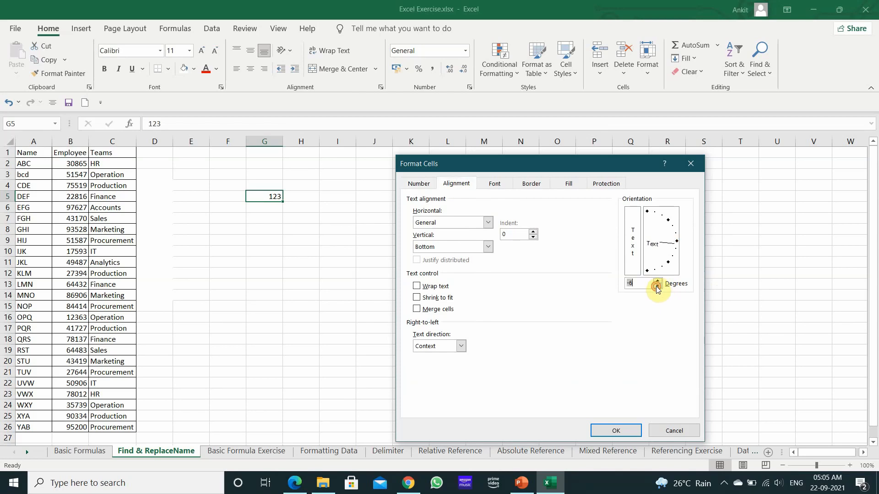
click(657, 286)
click(657, 286)
click(657, 286)
click(657, 286)
Step: Set the font style of G5 to Bold and apply the cell formatting
click(495, 183)
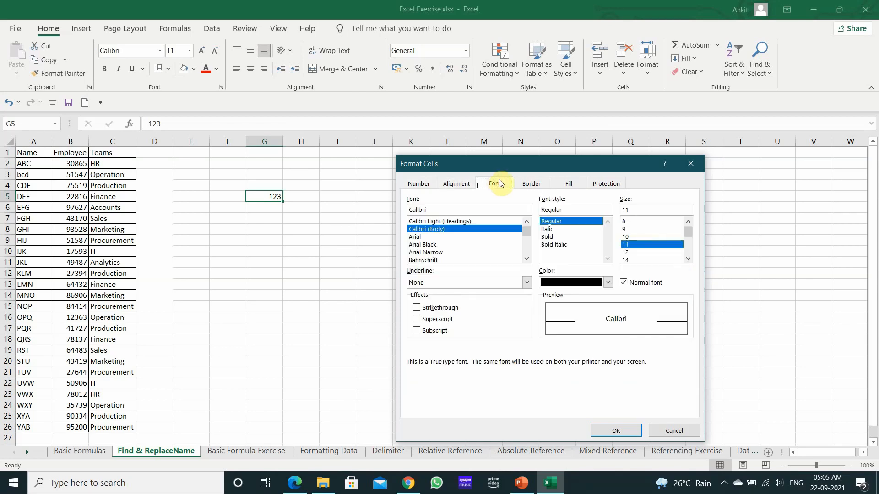
click(554, 237)
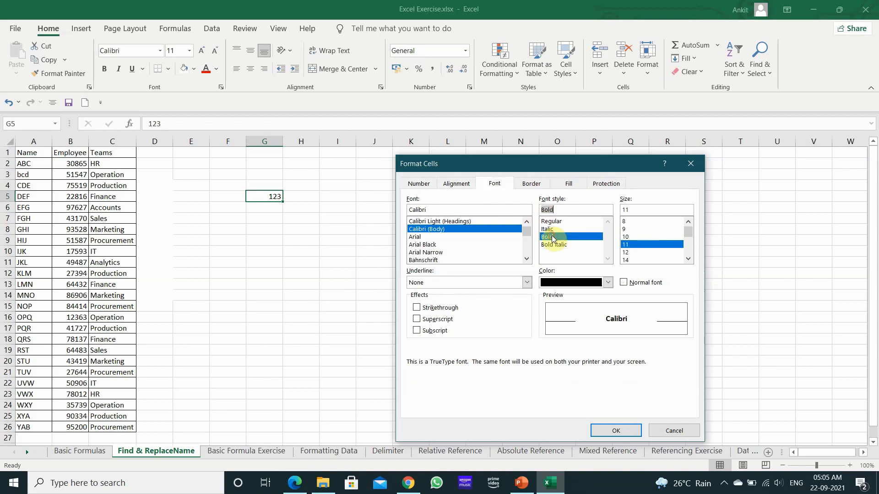
click(622, 430)
Step: Reopen the cell formatting for G5 and set its font style to Bold Italic
key(ctrl+1)
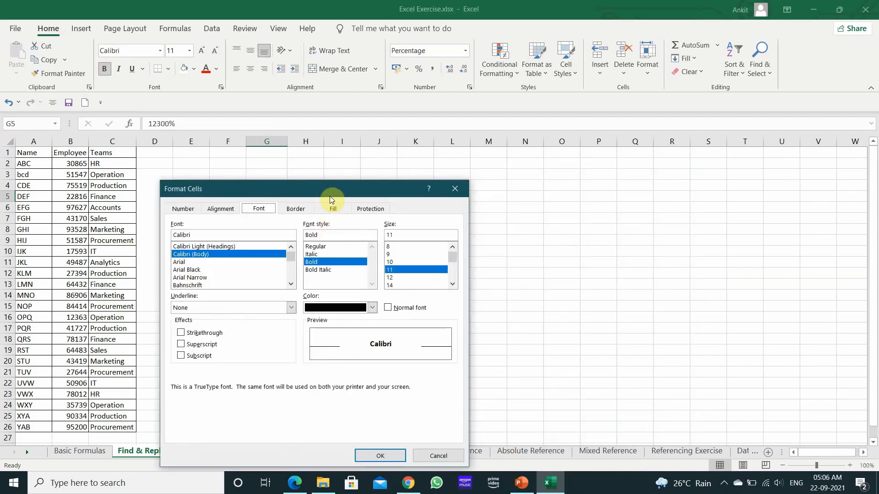
drag(334, 195, 477, 181)
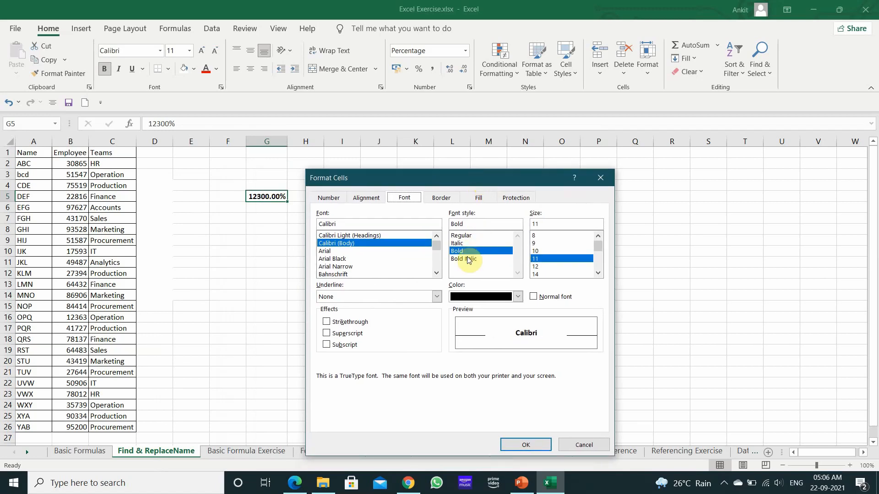
click(468, 259)
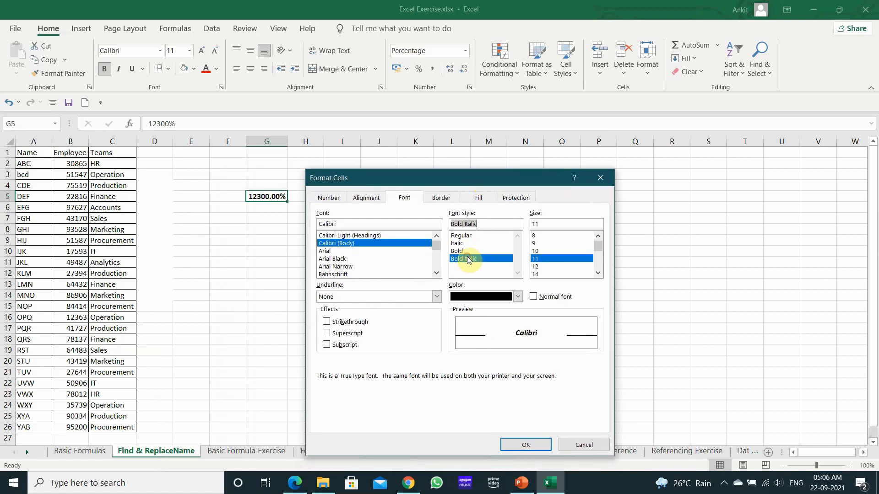
click(525, 445)
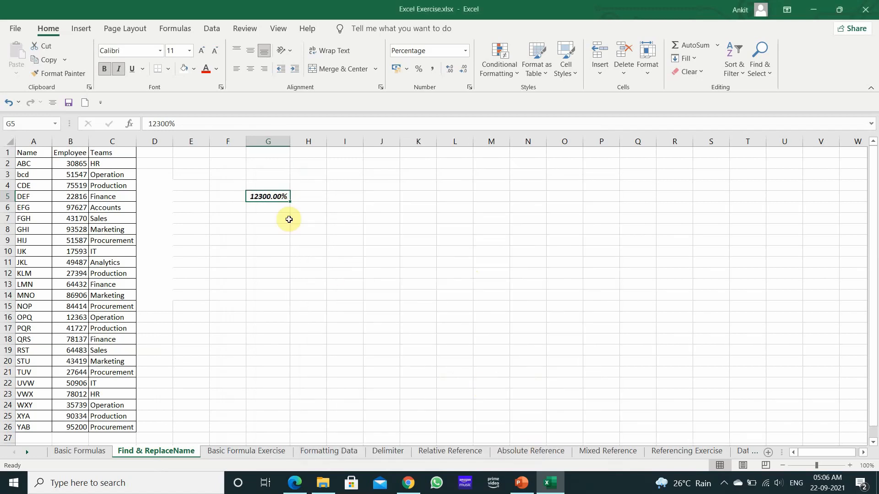
Step: Give cell G5 an outline border and a yellow background fill through Format Cells
right_click(282, 200)
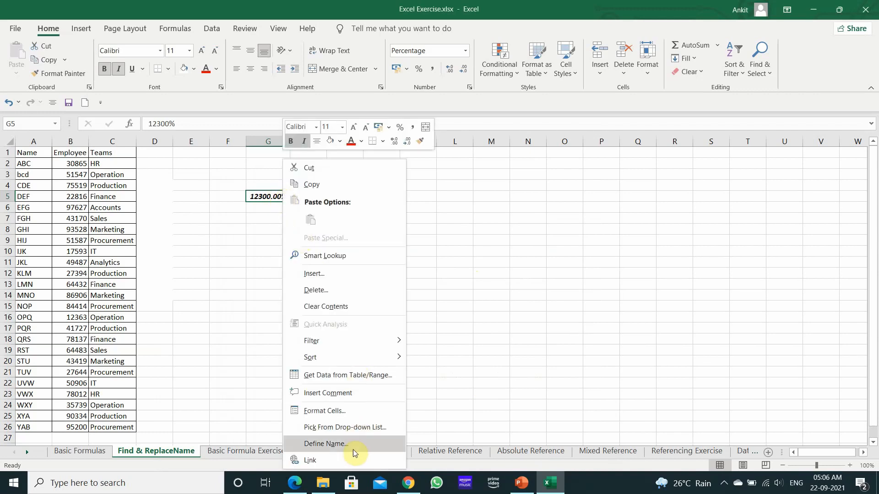
click(358, 411)
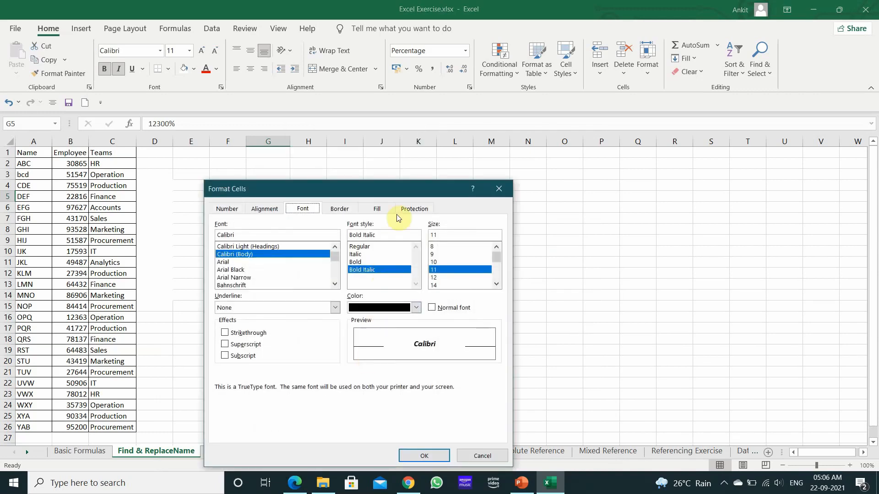
drag(404, 188, 569, 169)
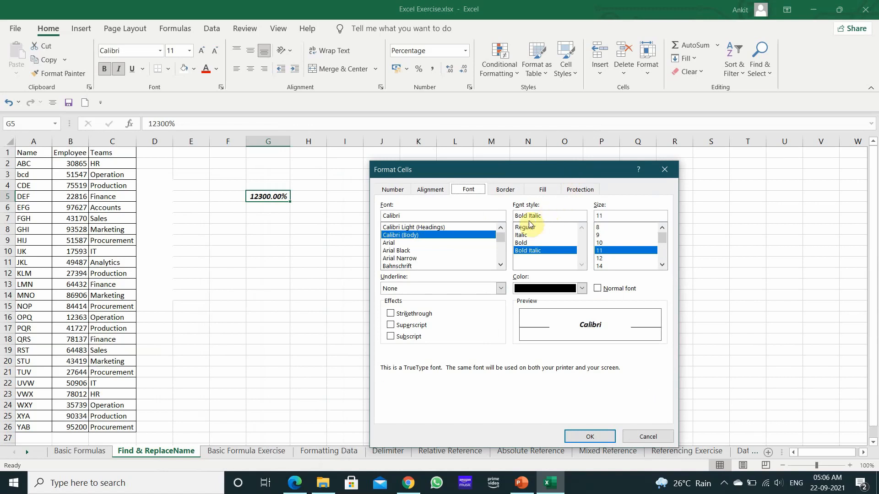
click(508, 194)
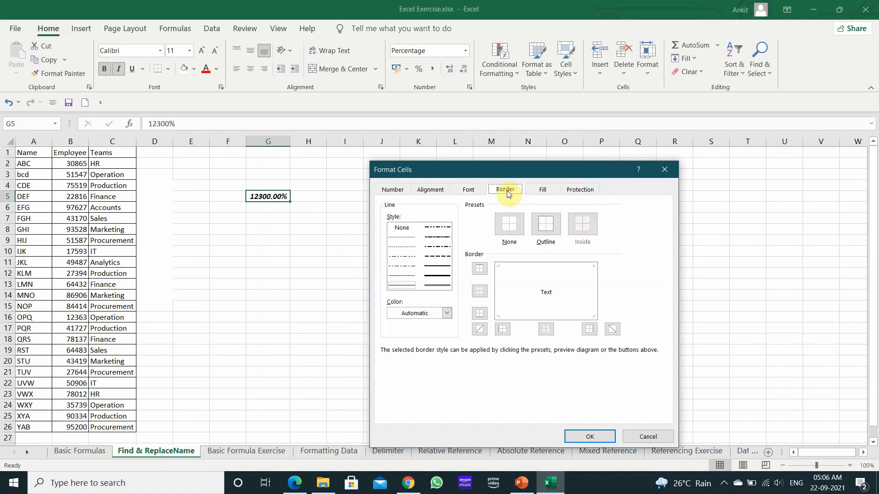
click(538, 228)
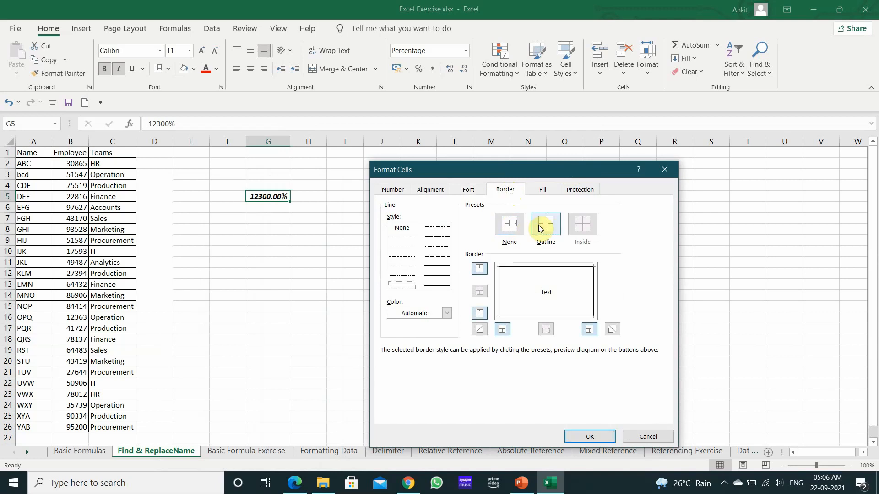
click(540, 192)
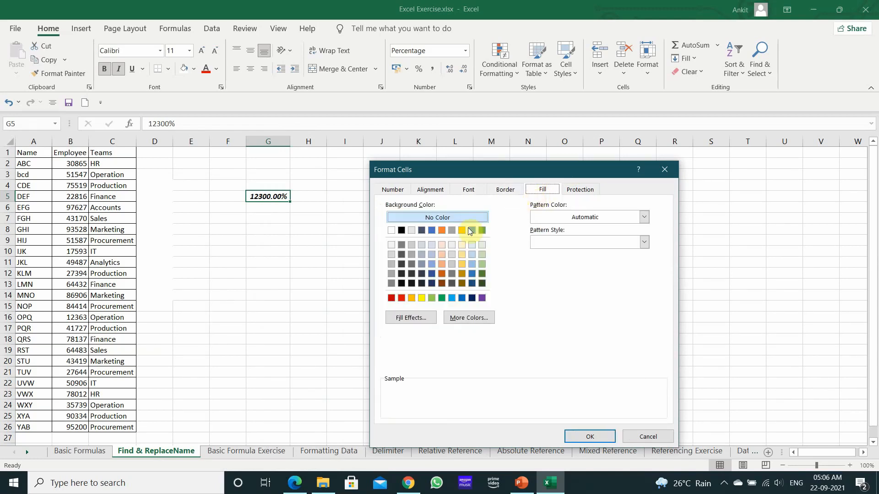
click(422, 298)
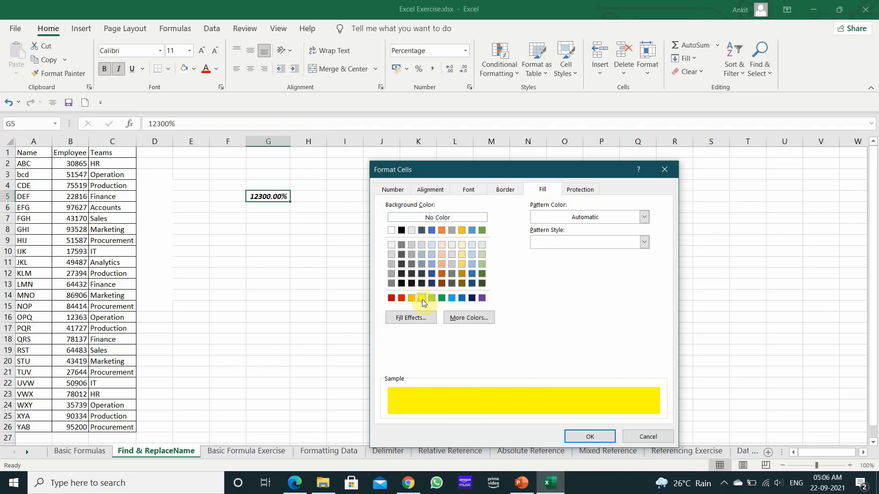
click(593, 435)
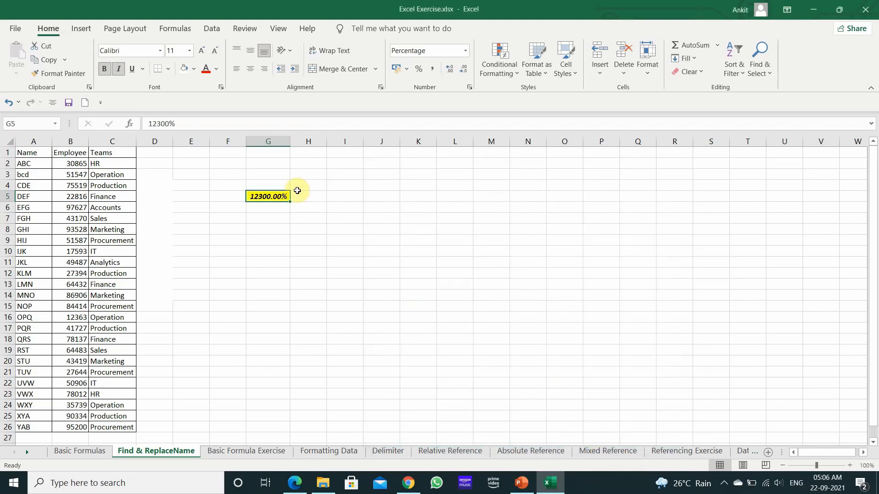
right_click(283, 195)
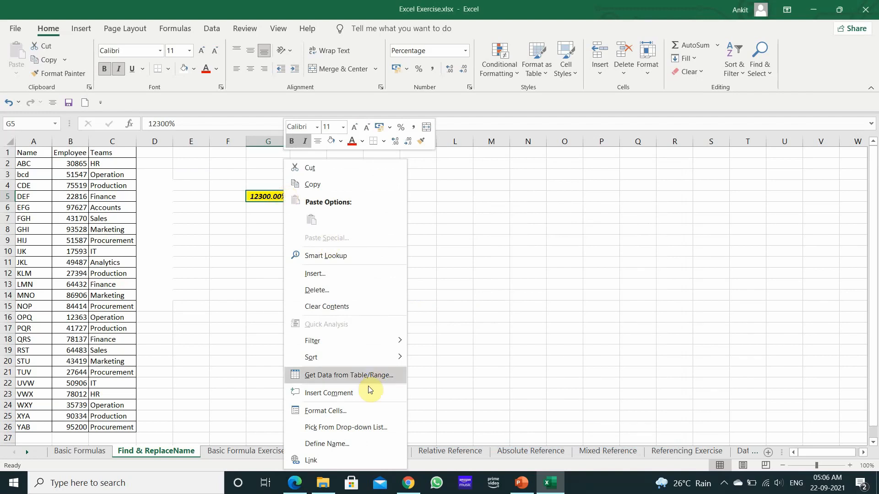
click(359, 405)
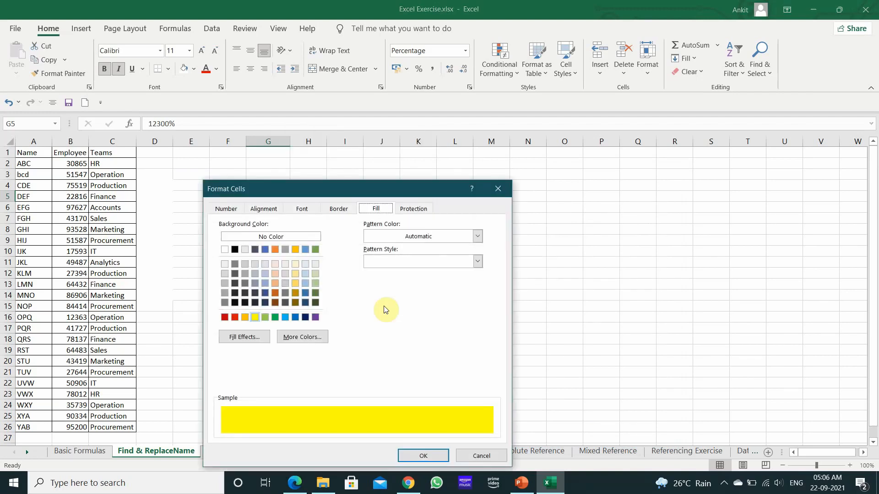
drag(410, 188, 562, 163)
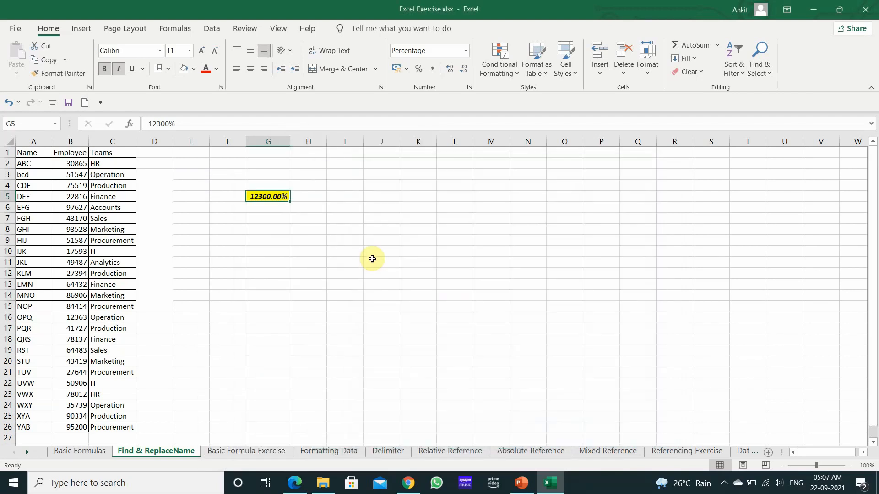
click(372, 259)
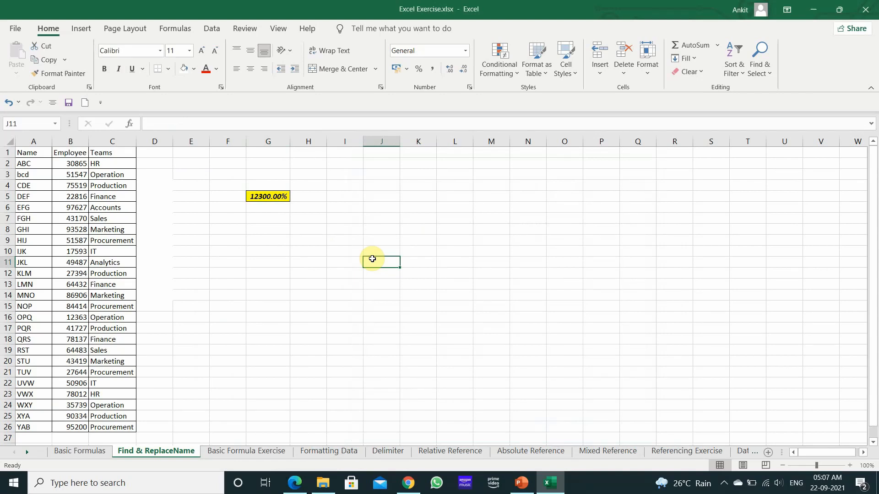
click(216, 277)
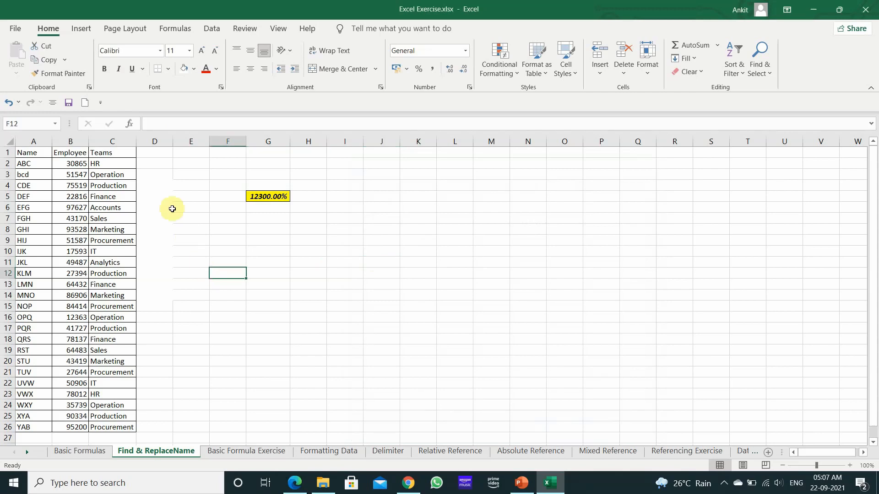
Step: Fill the HR cell C2 with the standard yellow color
click(125, 162)
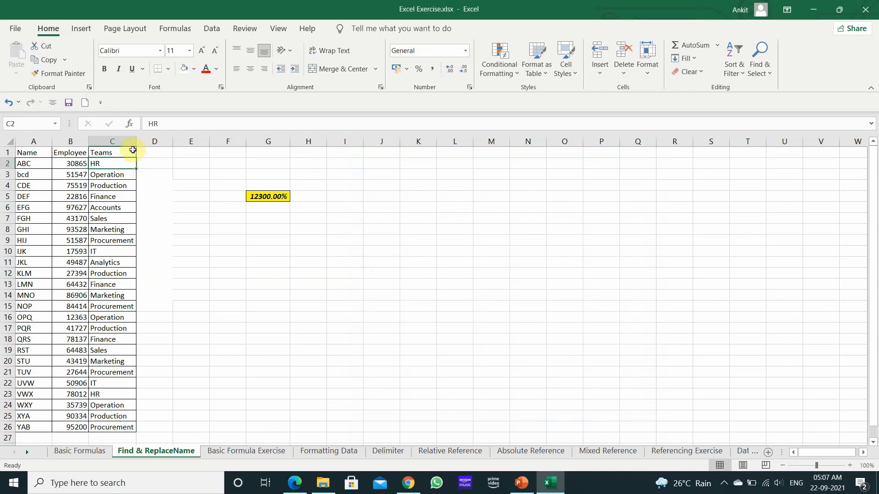
click(194, 68)
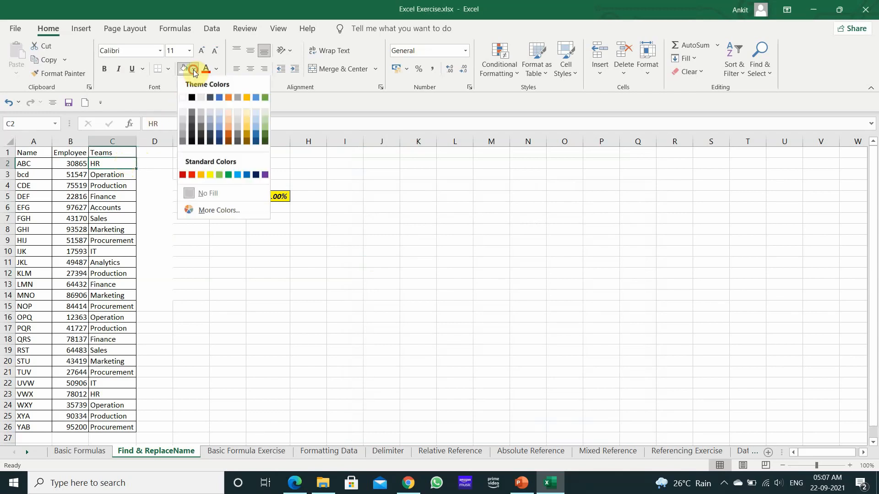
click(210, 176)
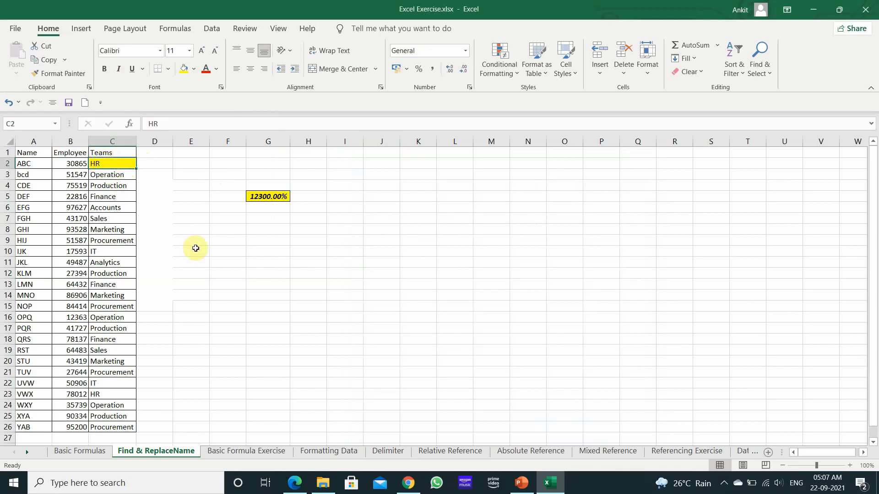
Step: Search the sheet for all cells with a yellow fill, using a yellow find format and an empty search text
key(ctrl+f)
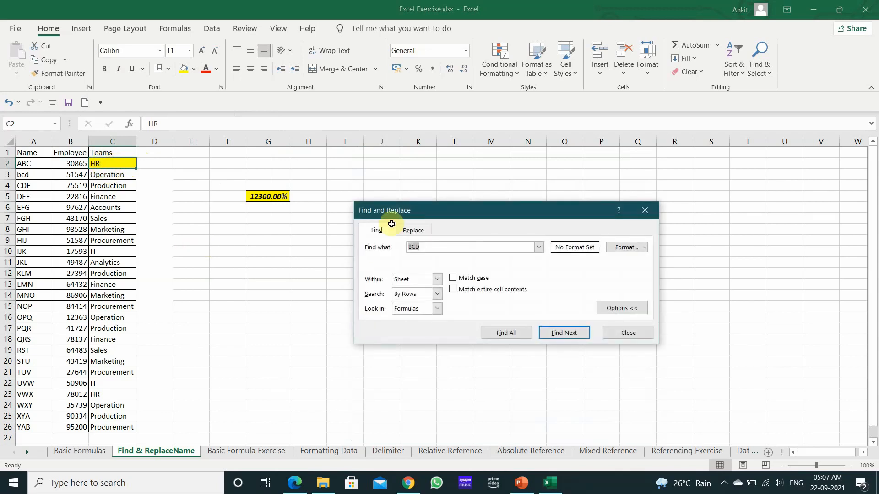
drag(464, 213, 471, 187)
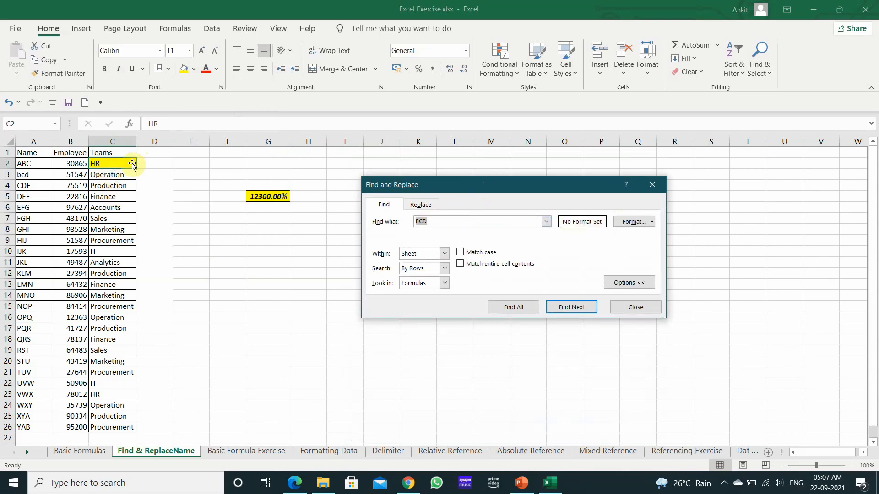
click(630, 223)
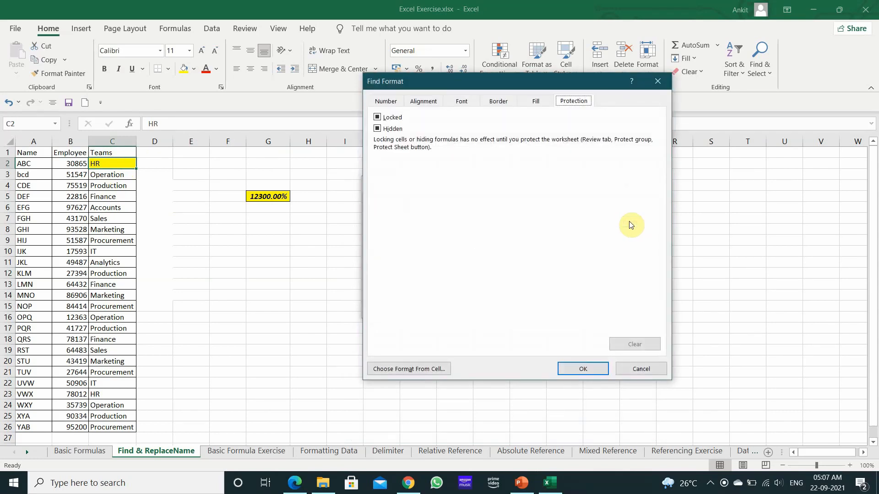
click(536, 101)
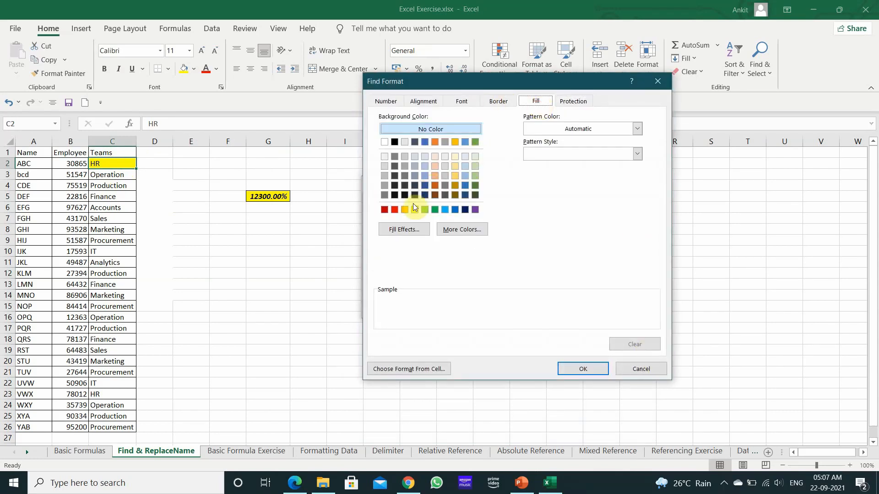
click(415, 210)
click(590, 372)
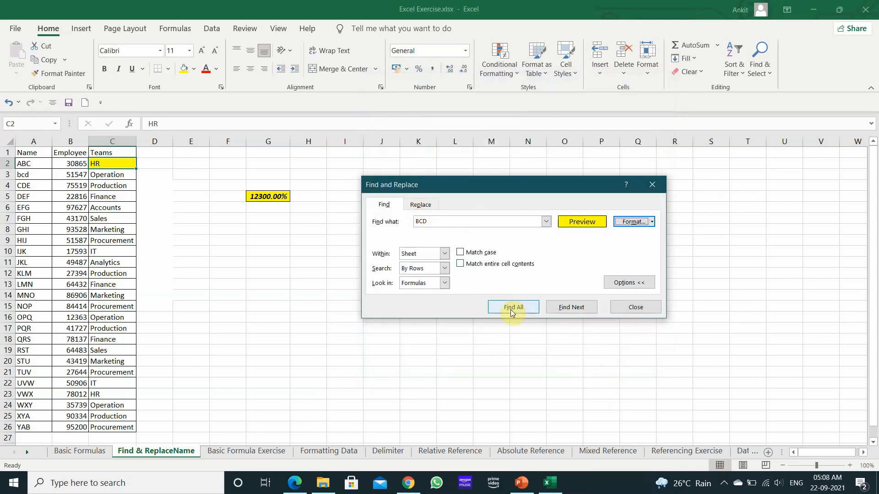
click(443, 222)
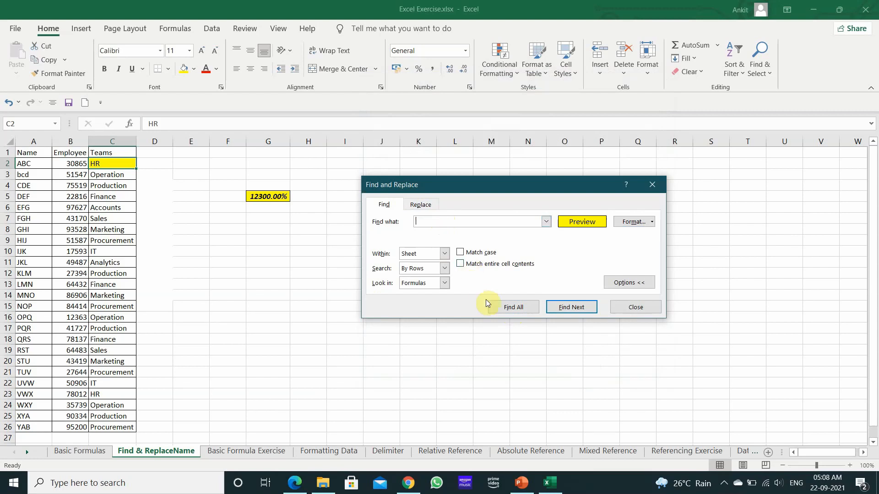
click(513, 313)
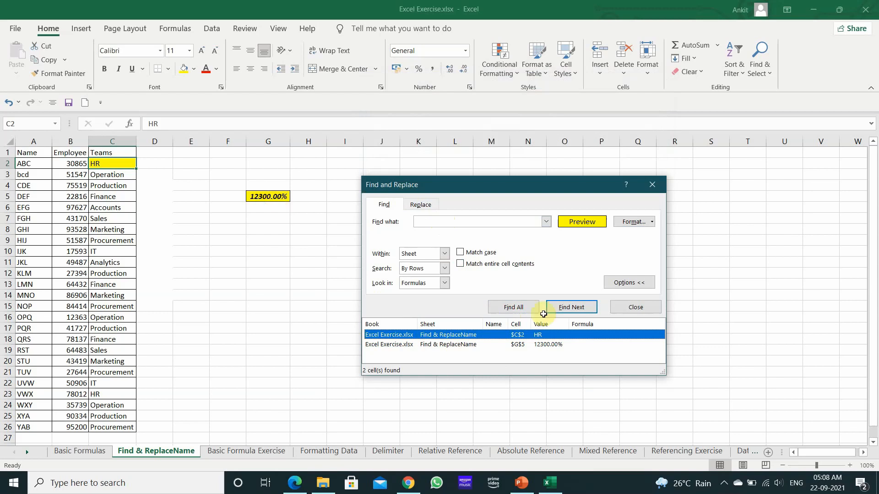
Step: Set the font style of the Finance cell C5 to Bold through Format Cells
click(127, 198)
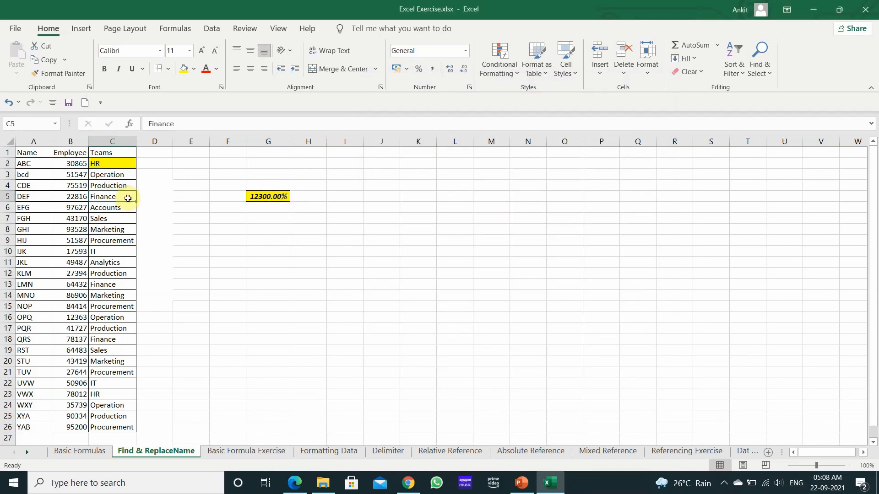
right_click(127, 198)
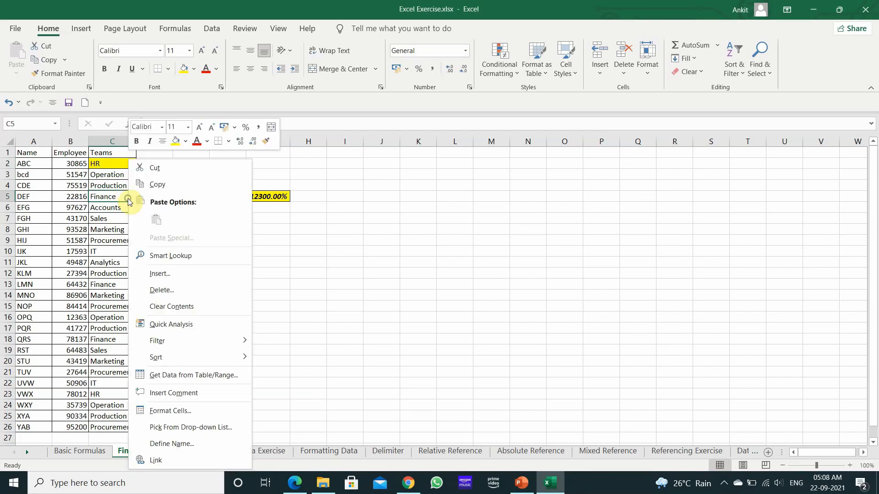
click(174, 409)
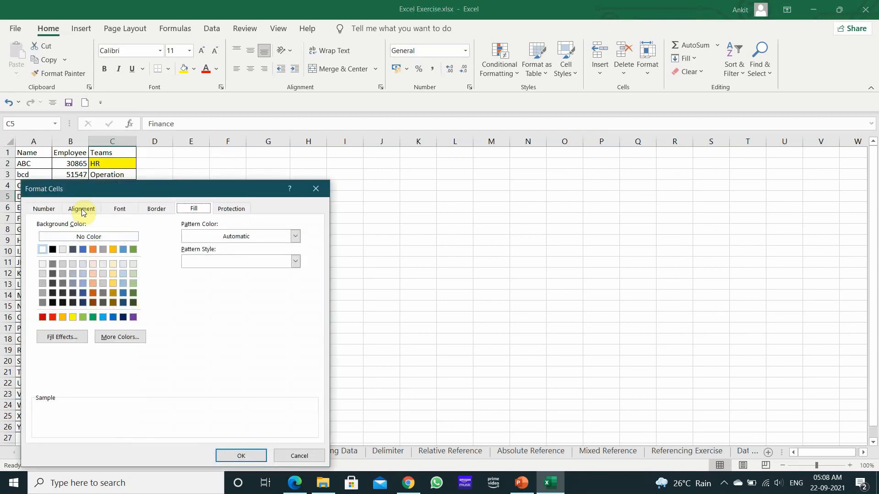
click(148, 209)
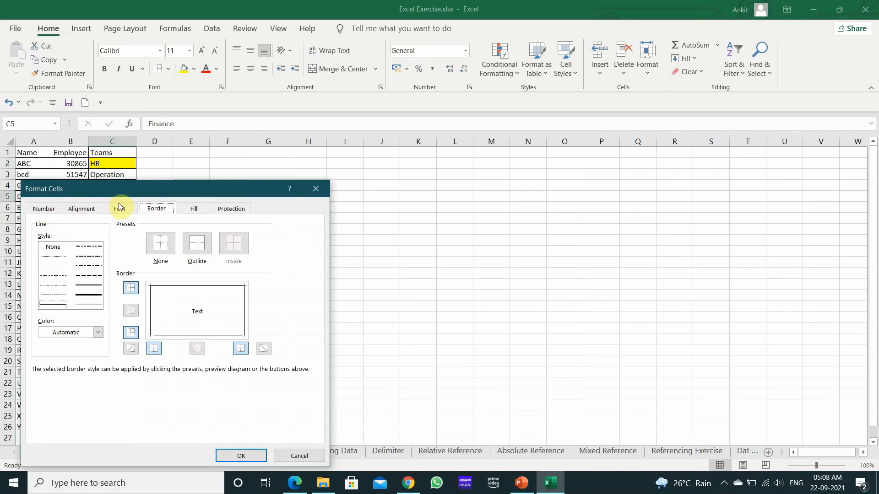
click(124, 210)
click(182, 262)
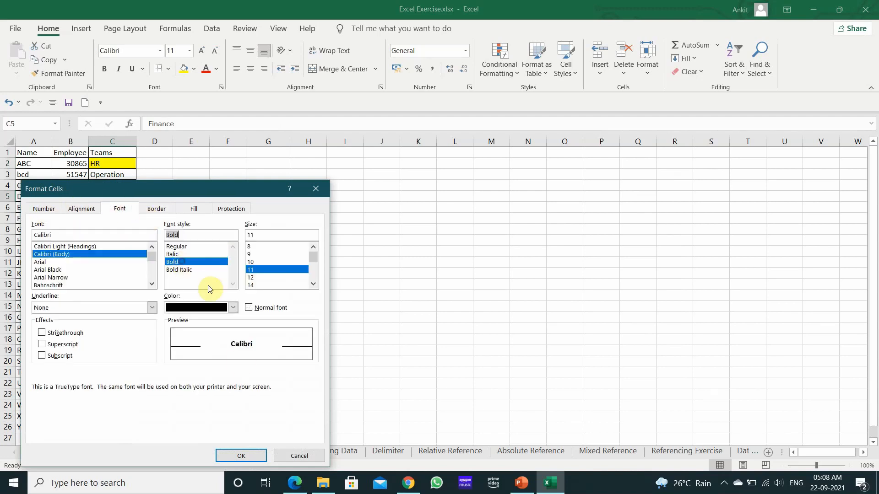
click(241, 455)
click(224, 317)
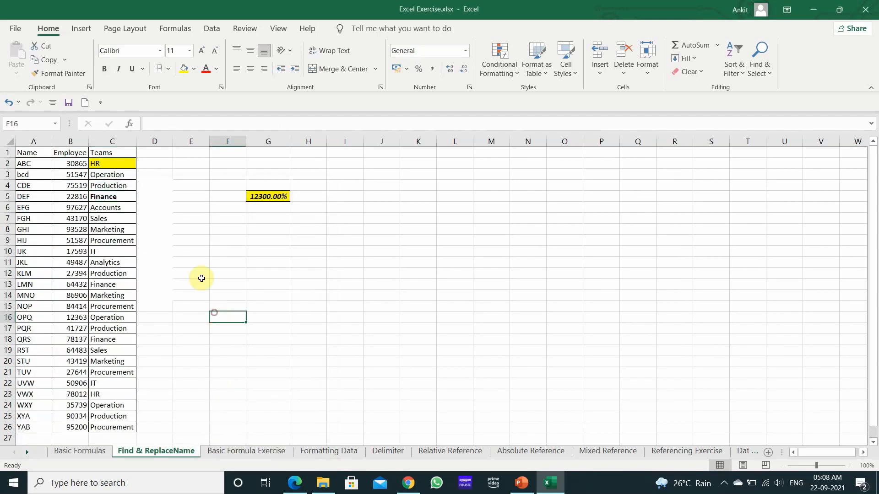
Step: Reopen the Find dialog from C5 and clear the yellow find format
click(113, 198)
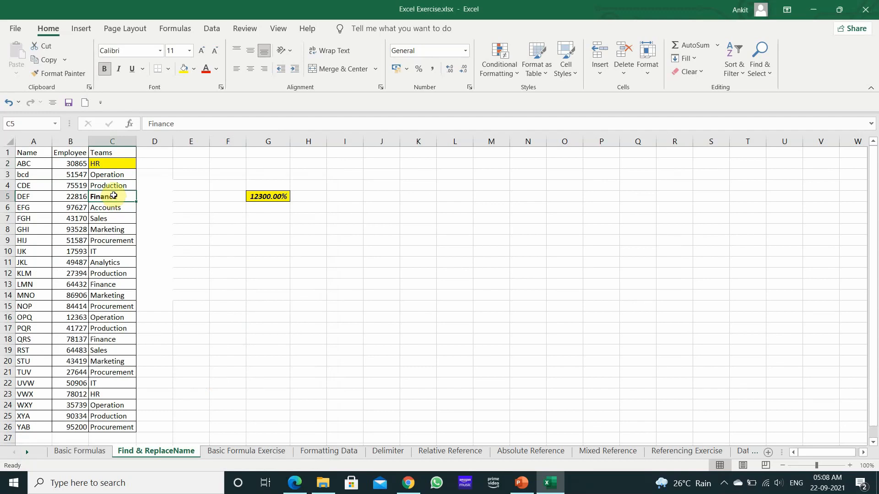
key(ctrl+f)
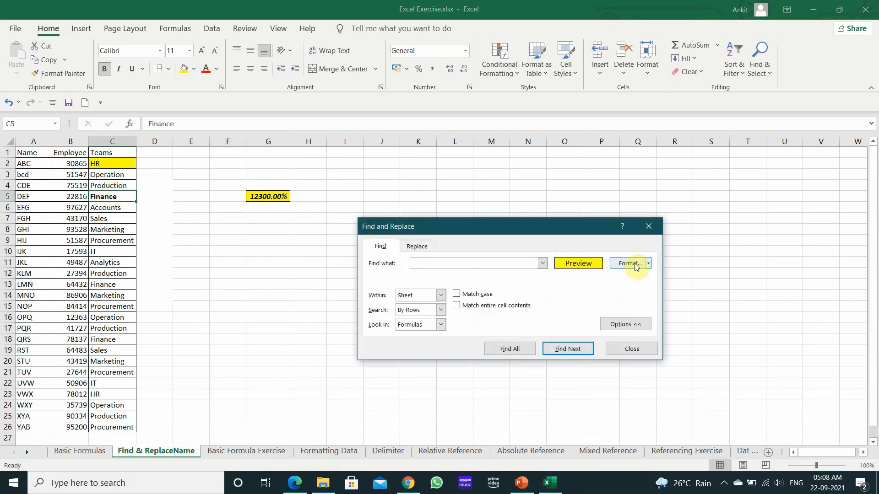
click(648, 264)
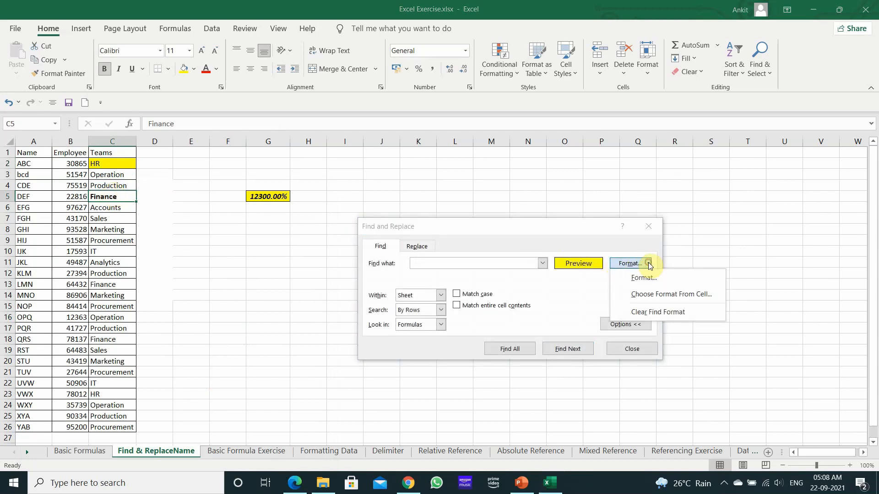
click(662, 312)
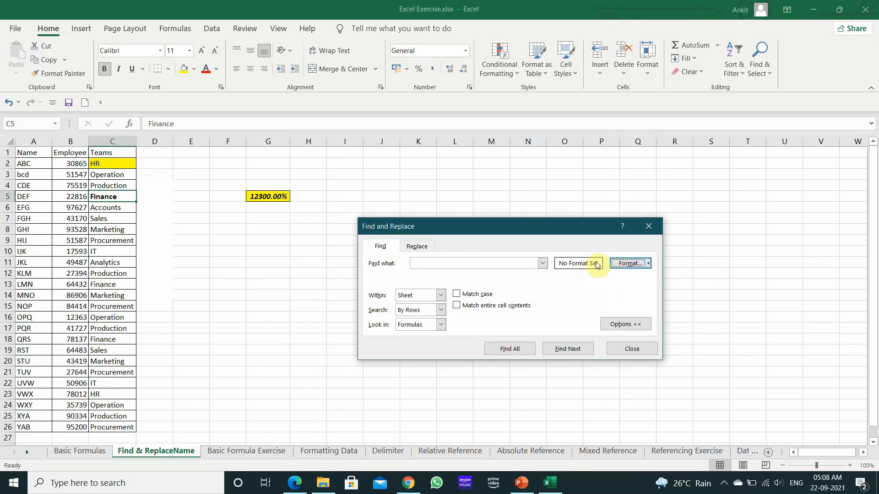
Step: Set the find format to Bold font style, find all matching cells in the sheet and close the search
click(647, 265)
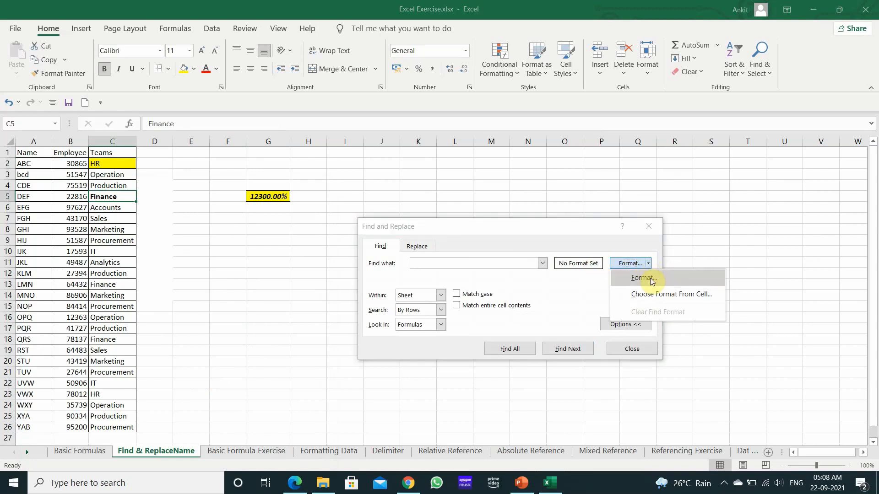
click(651, 280)
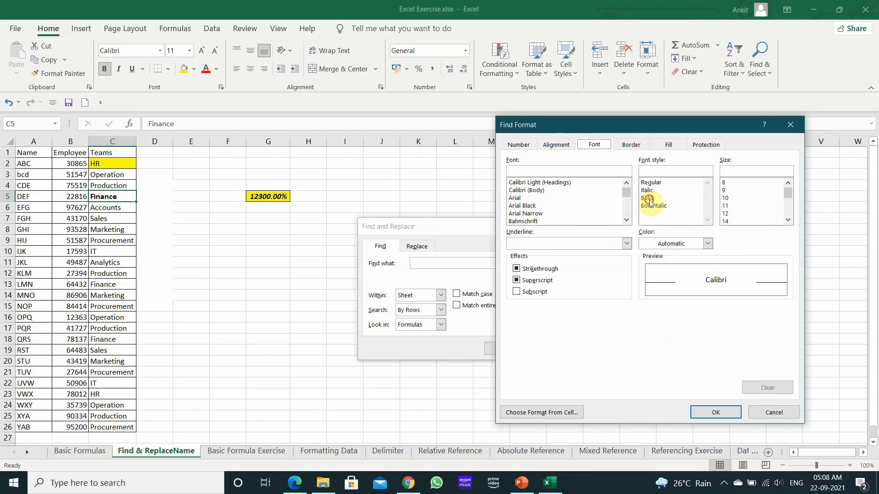
click(649, 201)
click(708, 411)
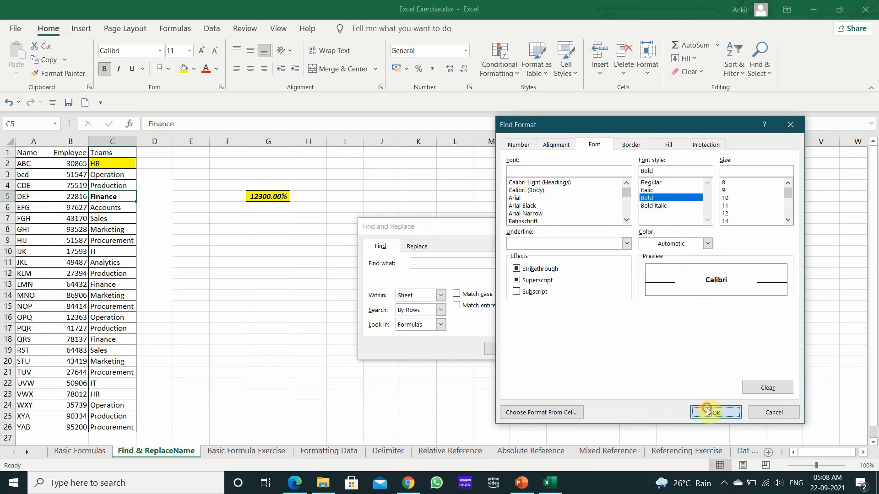
click(521, 349)
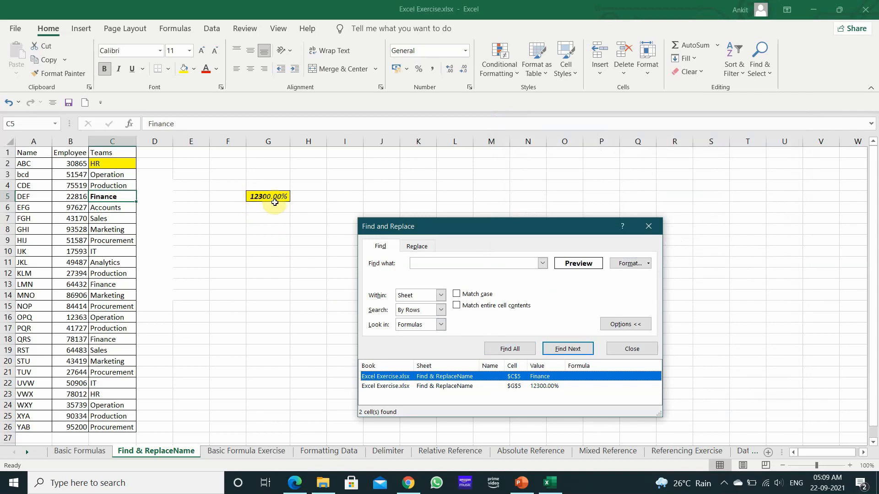
click(619, 348)
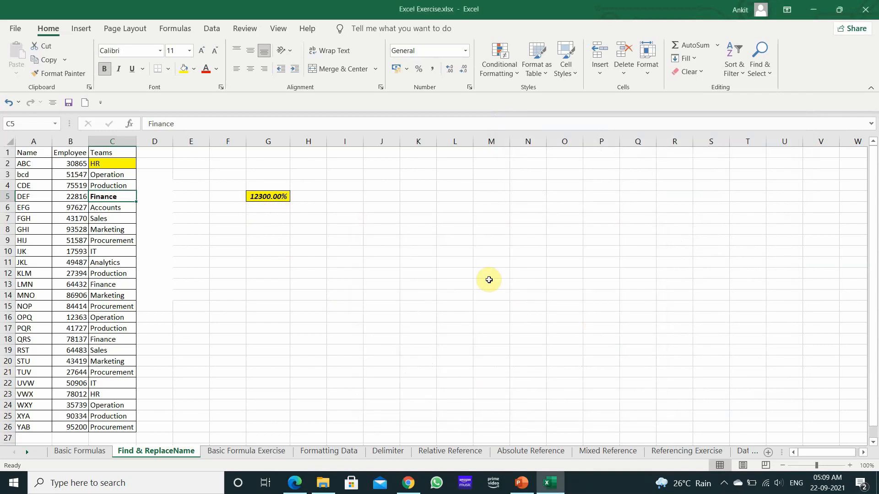